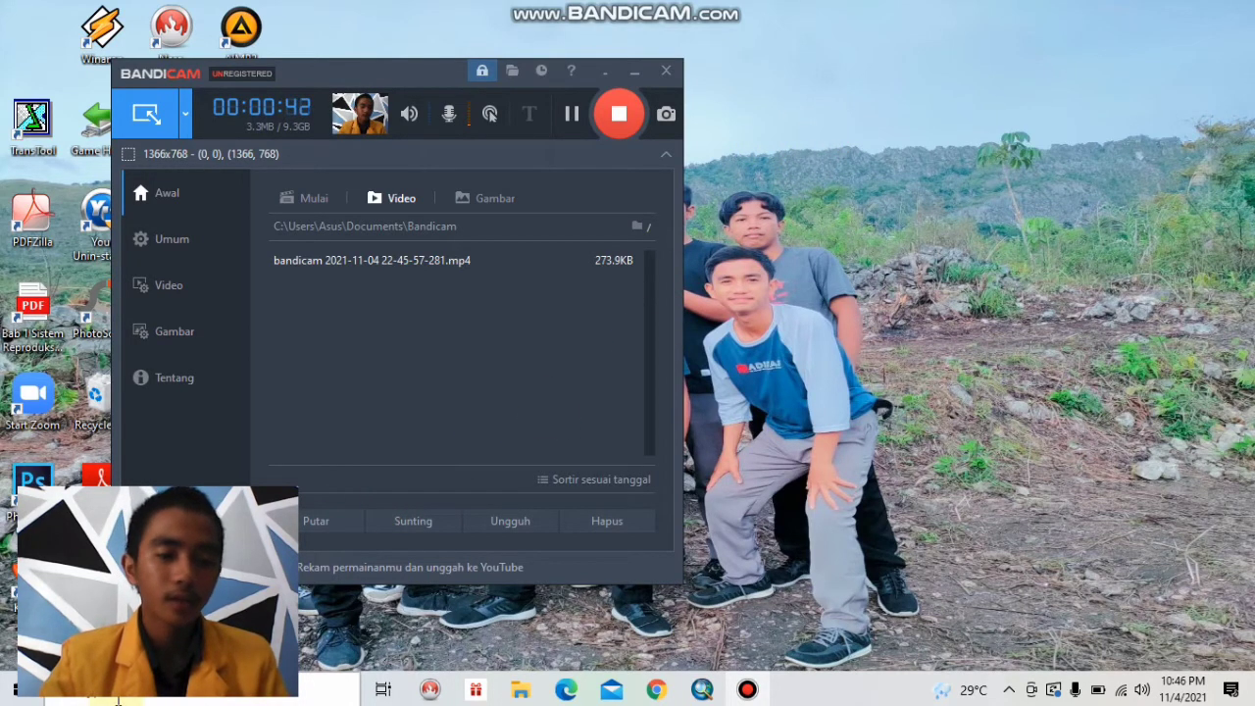
pyautogui.click(117, 690)
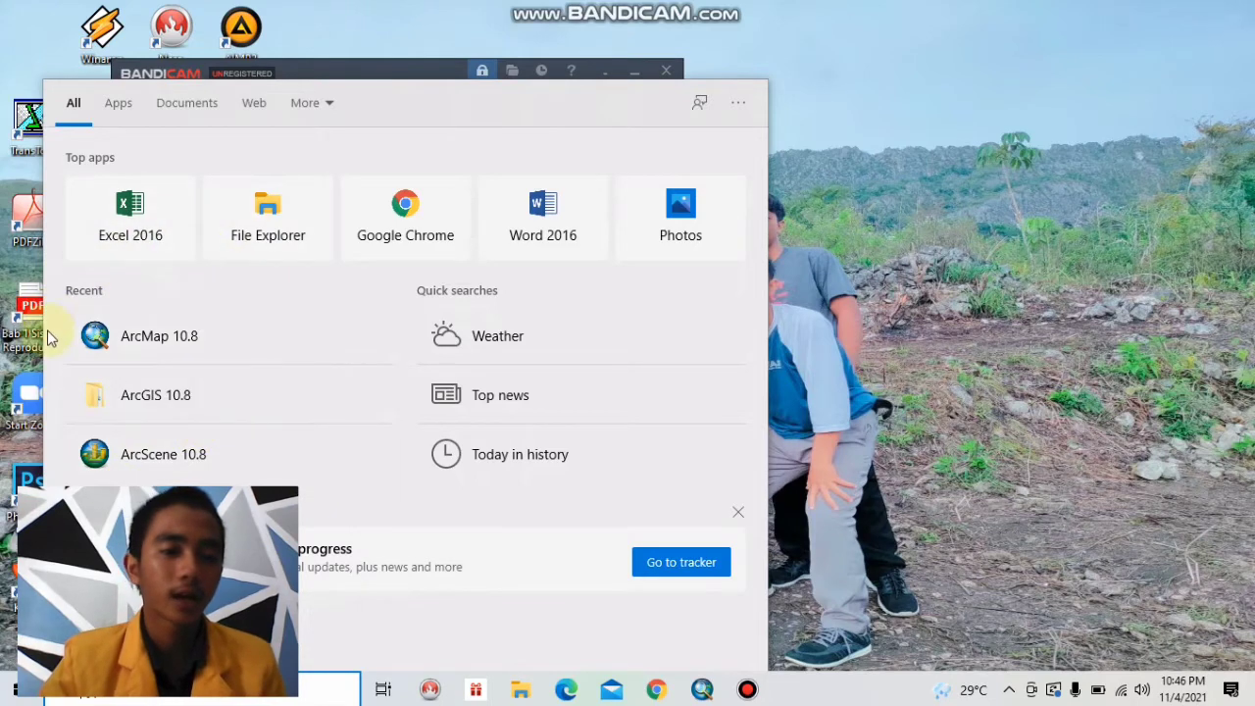
pyautogui.click(930, 240)
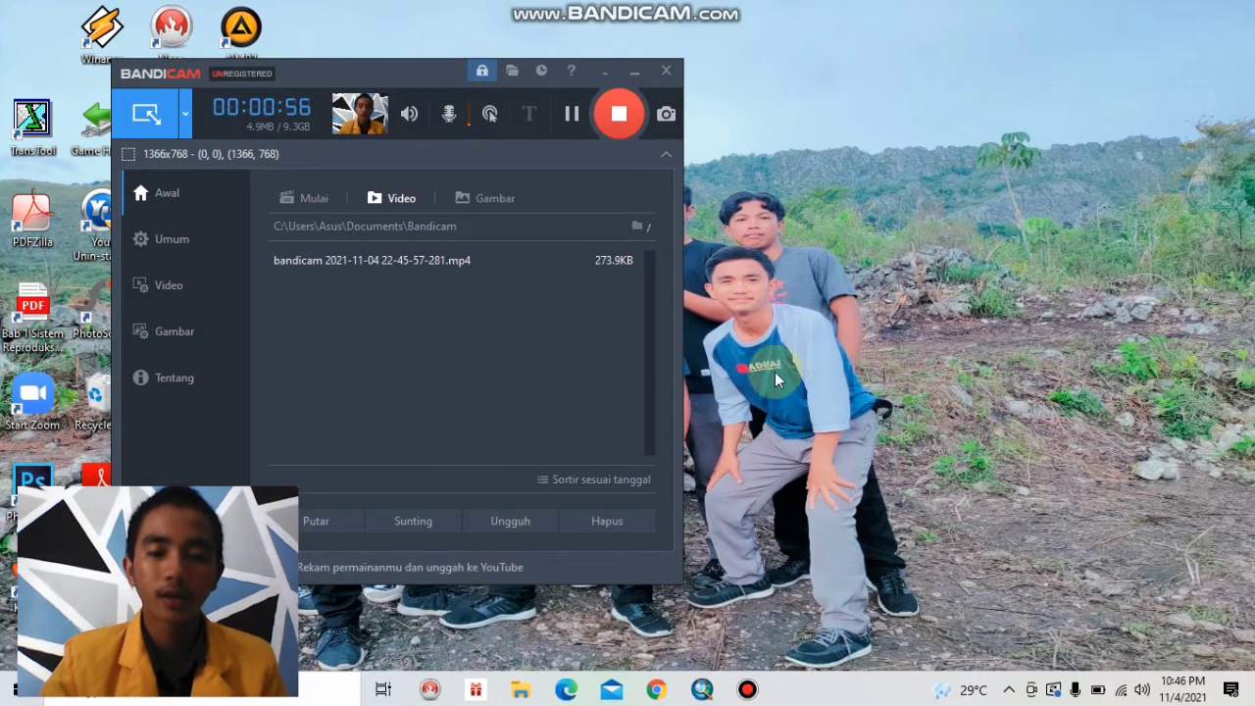
# Check the PRAKTIKUM SIG folder for the 01Peta Administrasi map image, then minimize the folder window.
pyautogui.moveTo(523, 694)
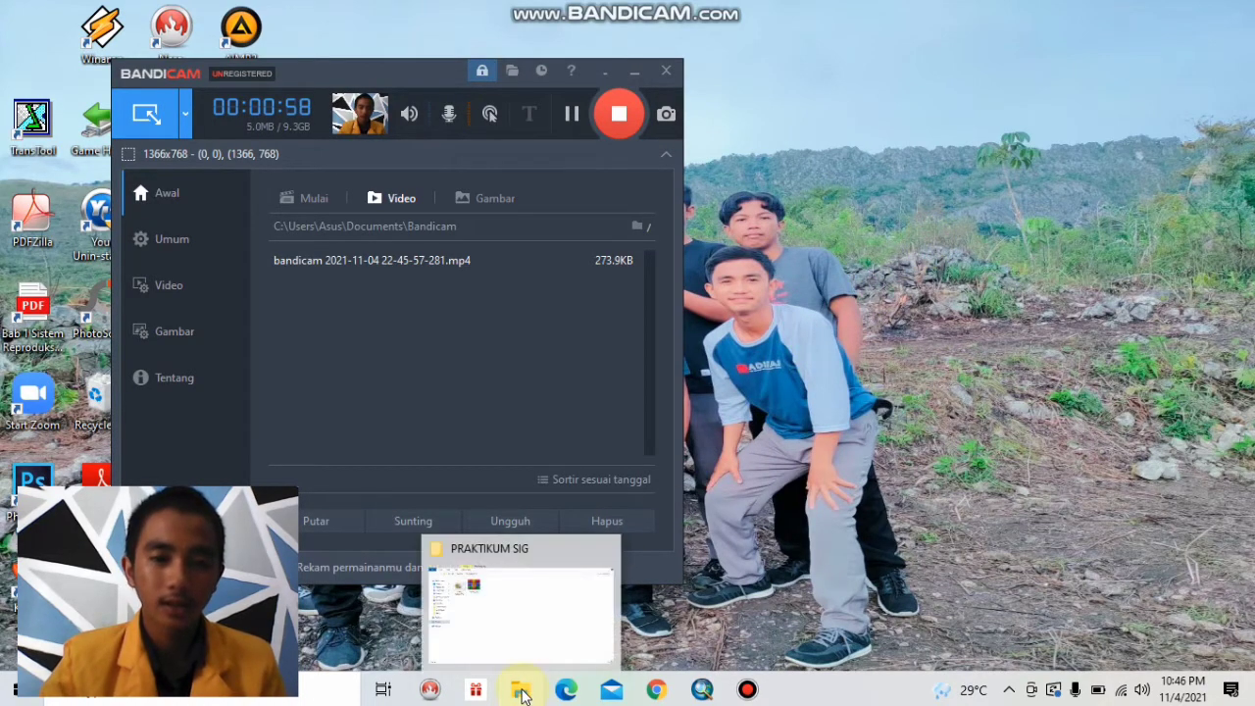
pyautogui.click(546, 642)
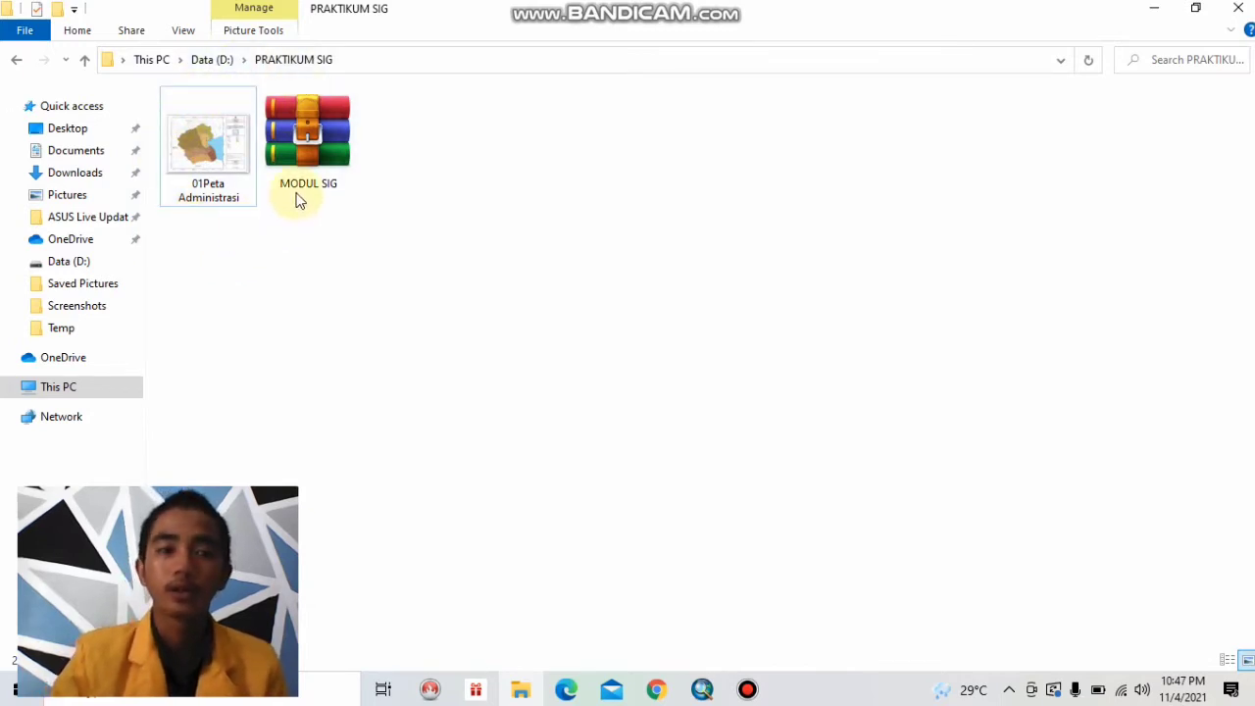
pyautogui.click(1153, 11)
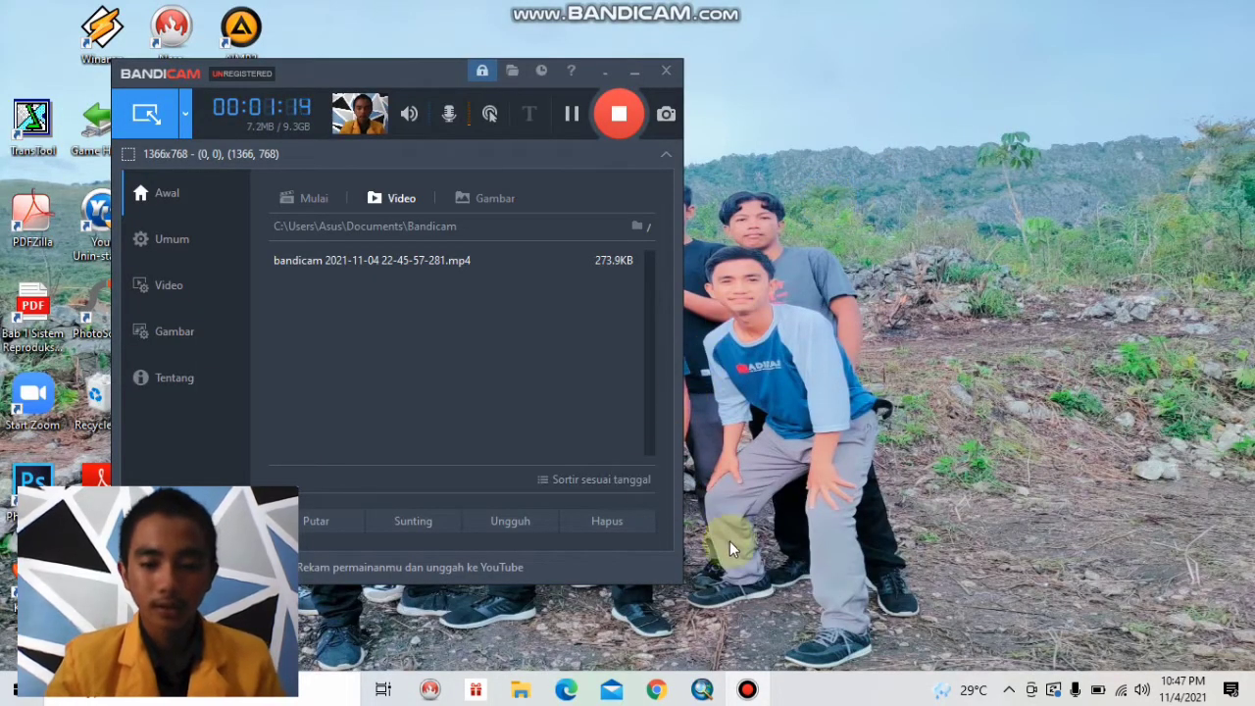
# Switch to ArcMap and review which toolbars are enabled, leaving the selection as it is.
pyautogui.click(701, 690)
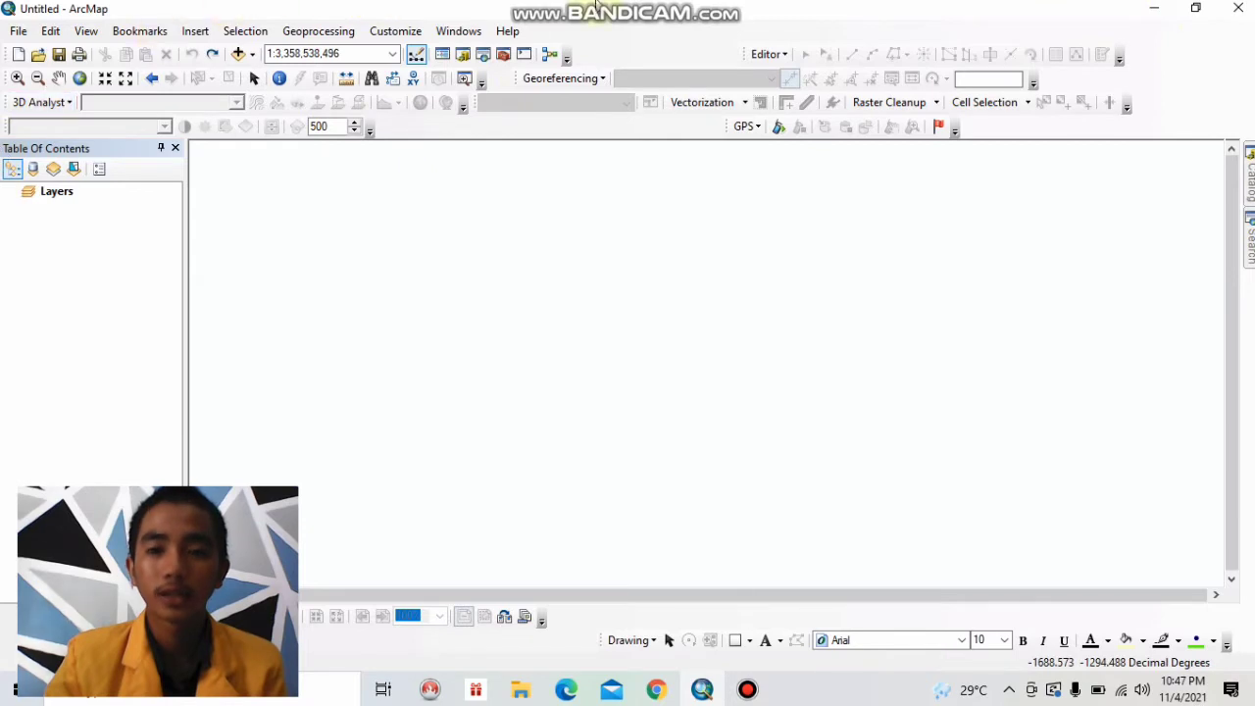
pyautogui.click(396, 32)
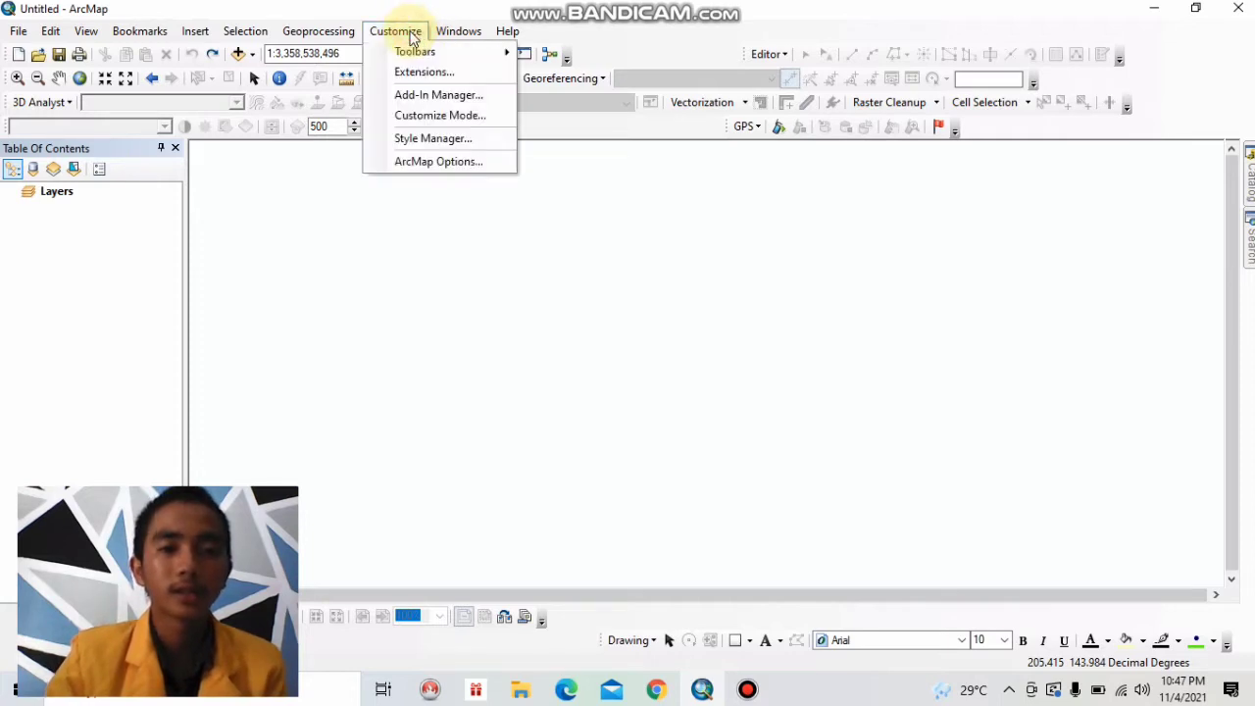
pyautogui.moveTo(424, 56)
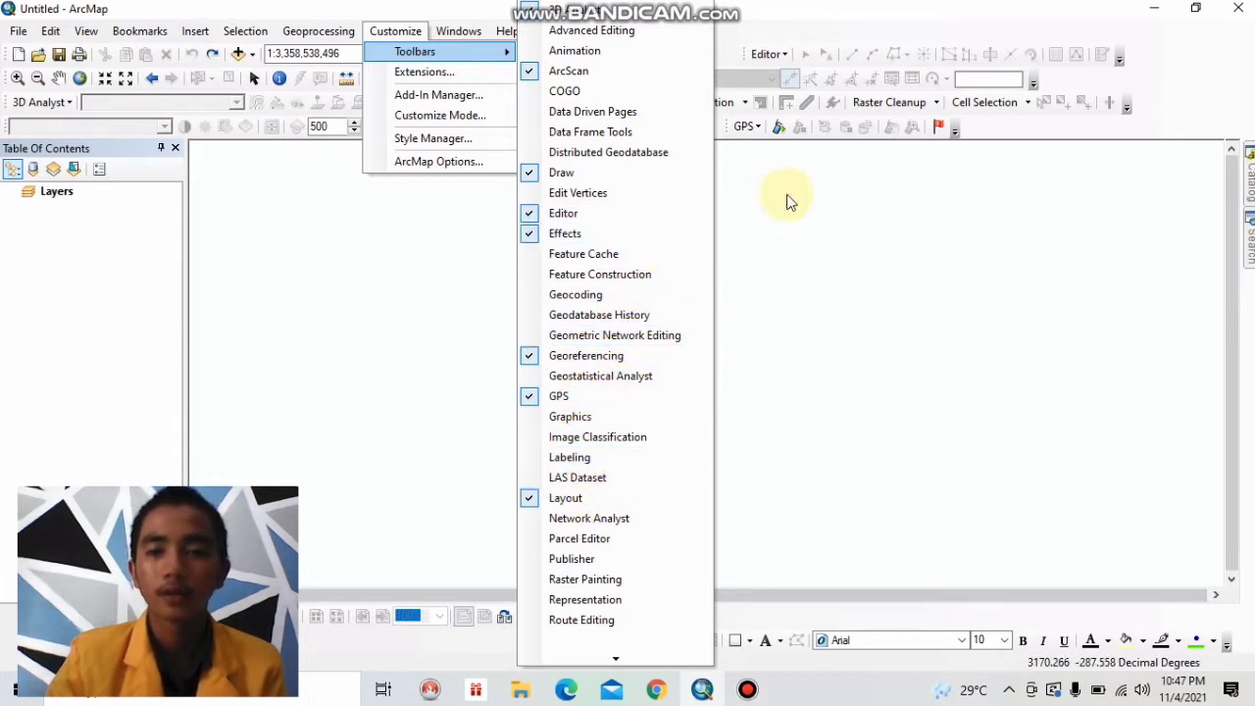
pyautogui.click(308, 302)
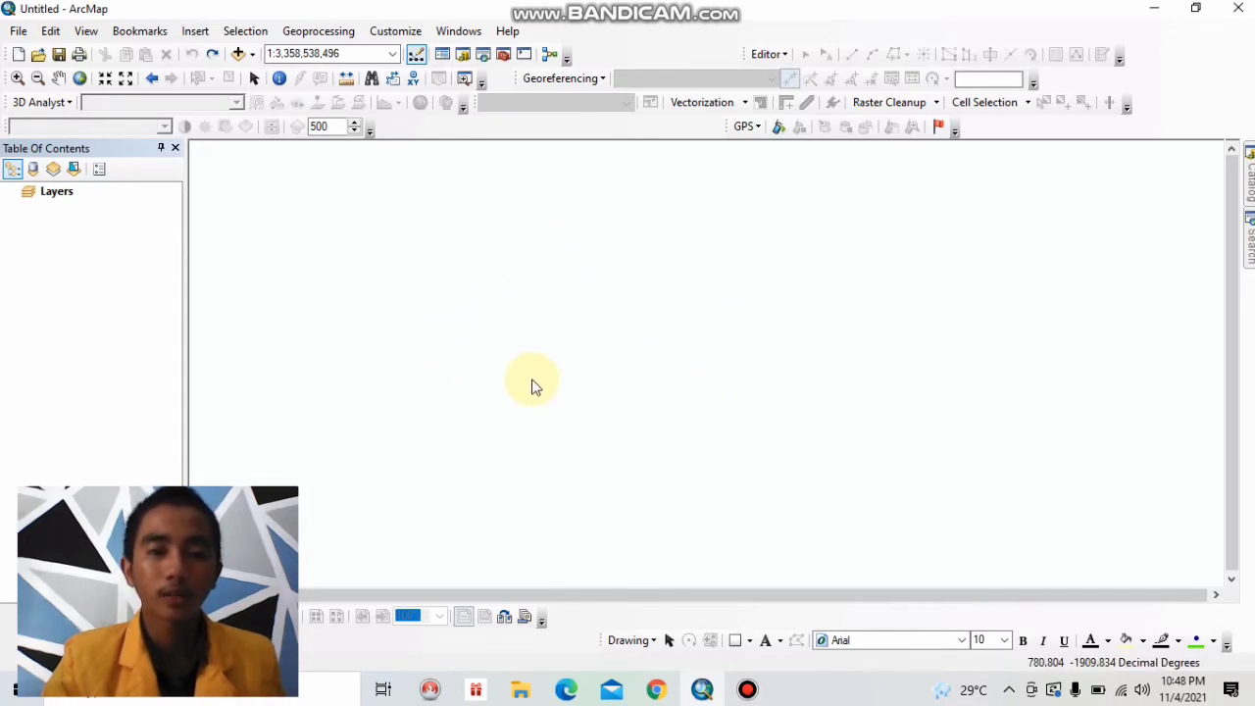
# Open the Add Data dialog for the map's active data frame.
pyautogui.click(237, 55)
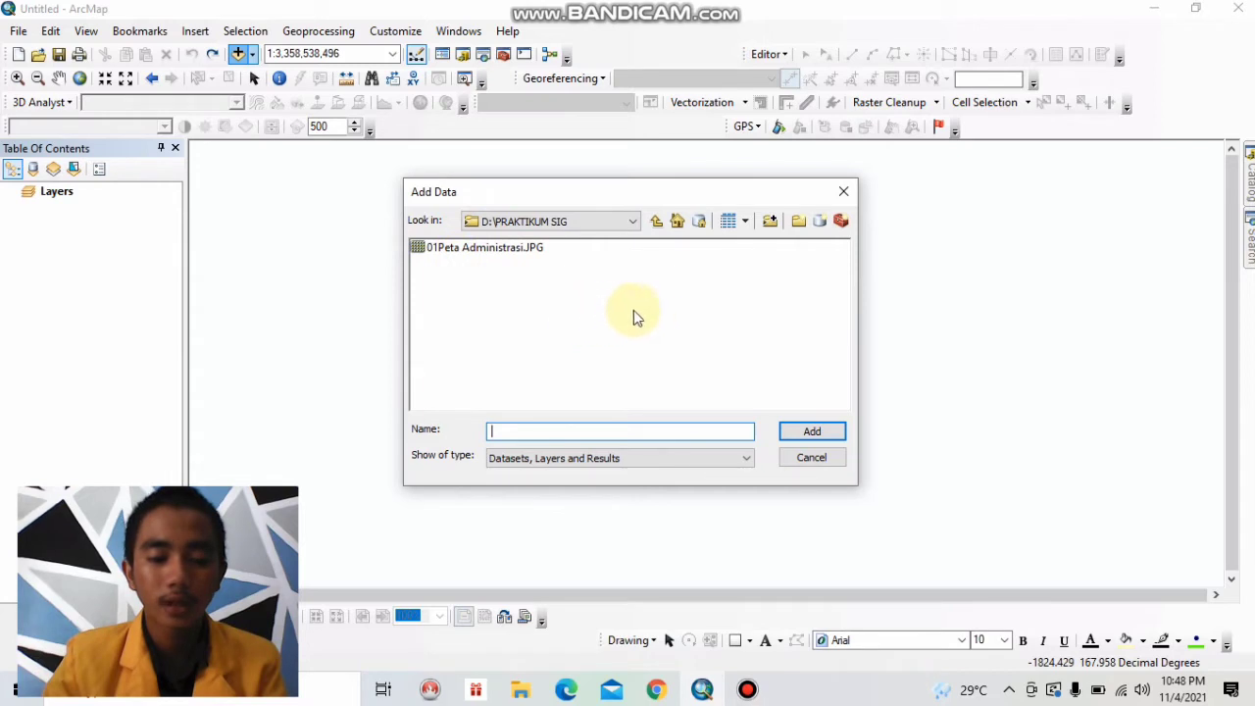
pyautogui.click(771, 226)
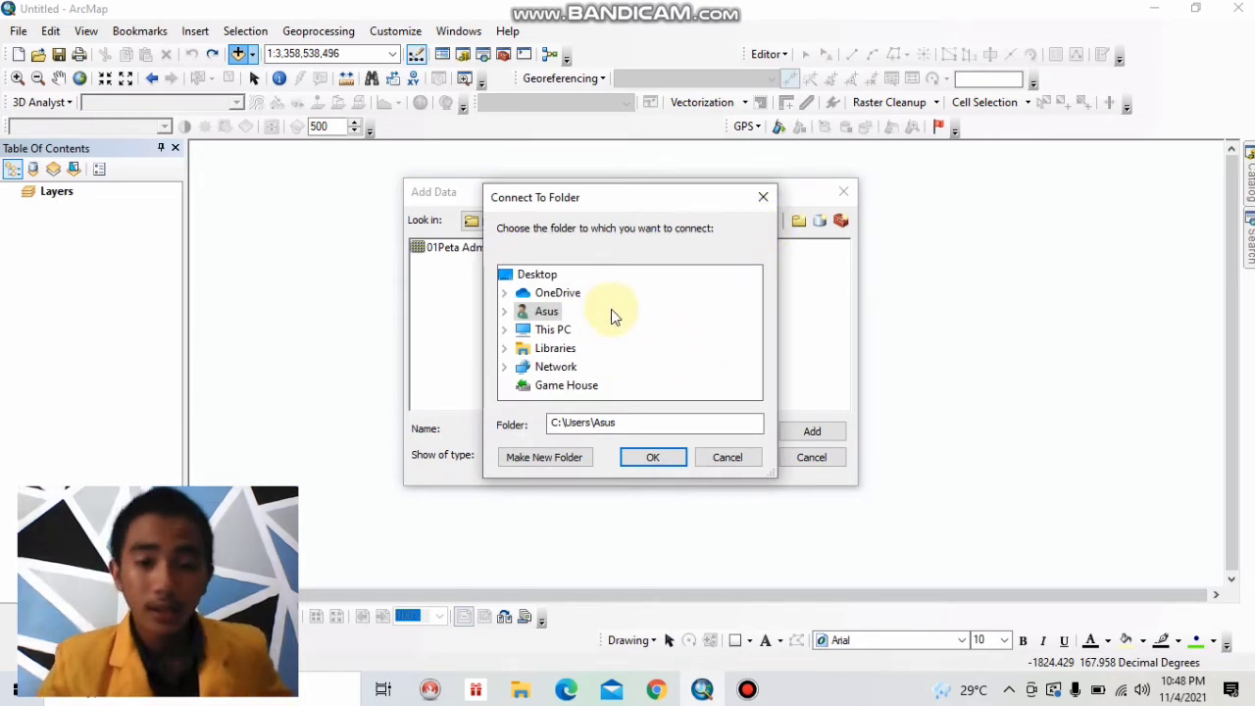
pyautogui.doubleClick(560, 335)
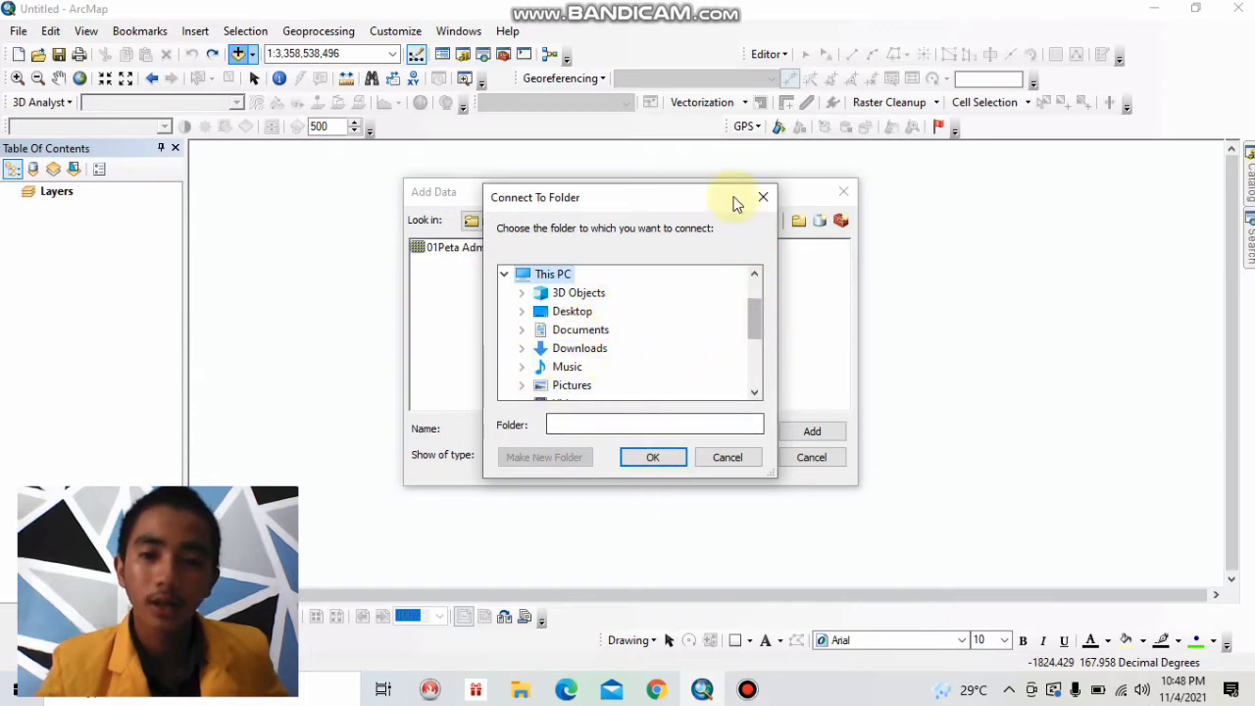
pyautogui.click(764, 199)
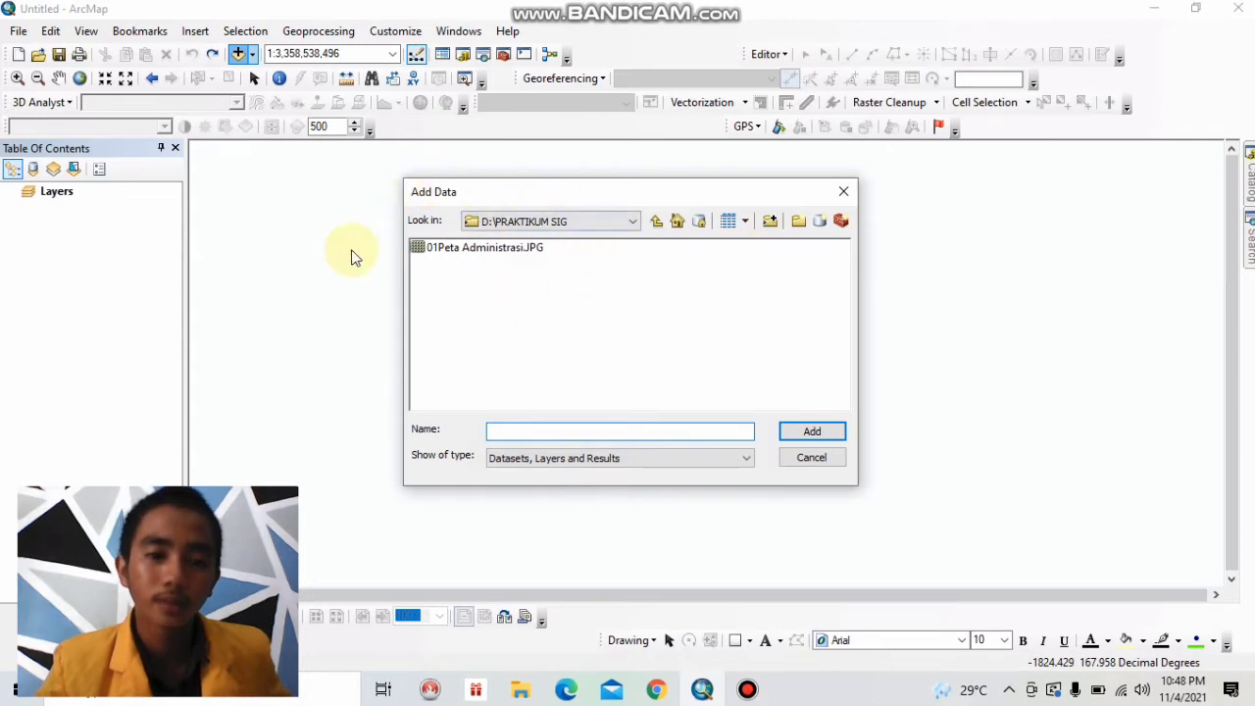
# Add the image 01Peta Administrasi.JPG from D:\PRAKTIKUM SIG to the map as a raster layer.
pyautogui.click(525, 253)
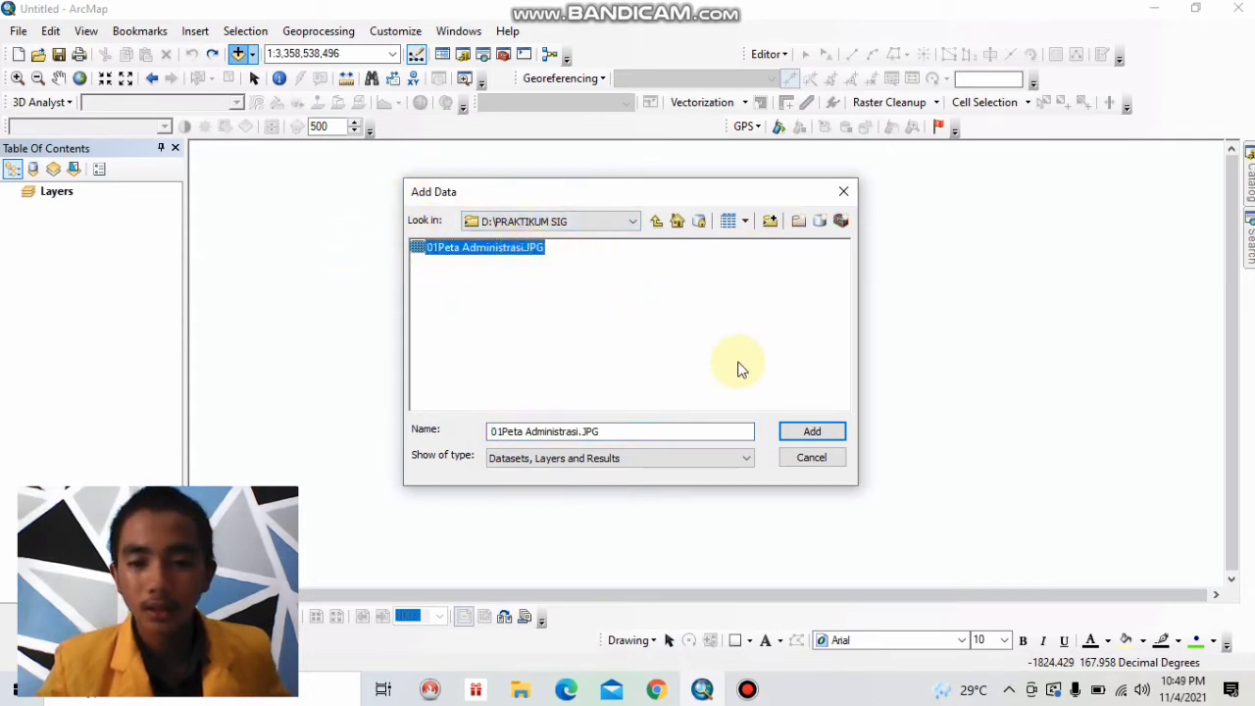
pyautogui.click(811, 431)
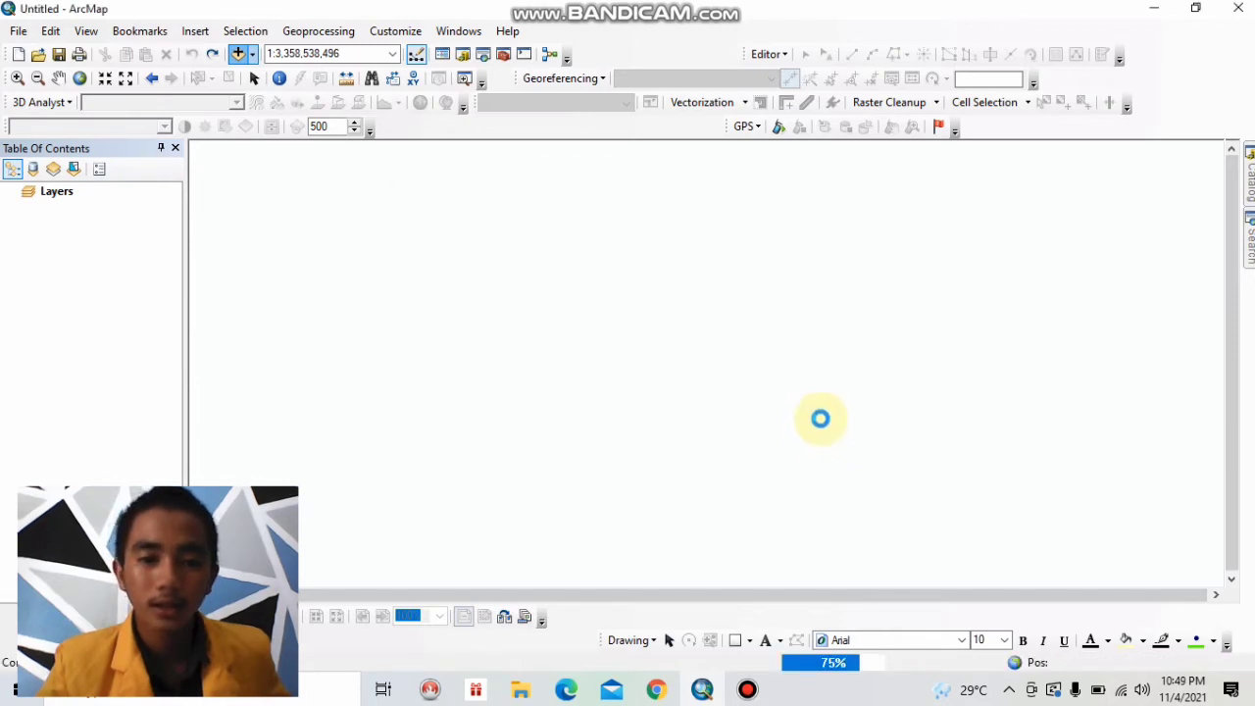
pyautogui.click(774, 426)
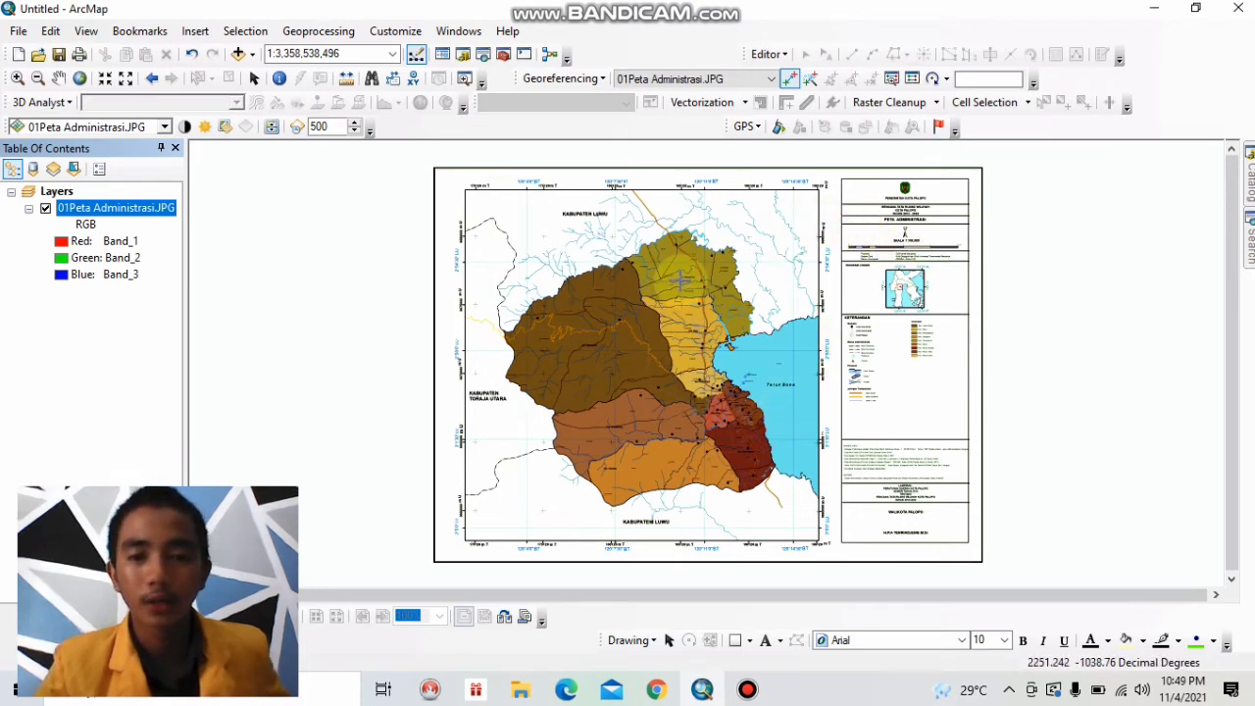
# Examine the coordinate labels and grid crosses at all four corners of the 01Peta Administrasi map image.
pyautogui.scroll(3, 662, 292)
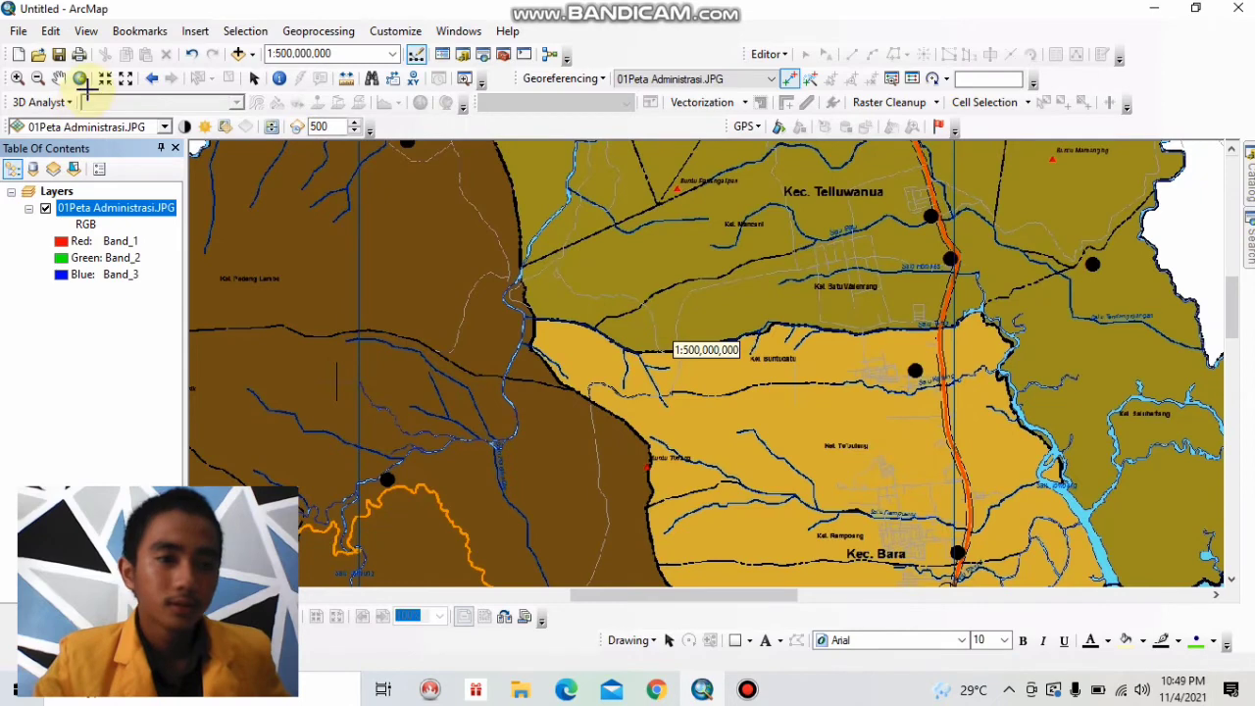
pyautogui.click(80, 78)
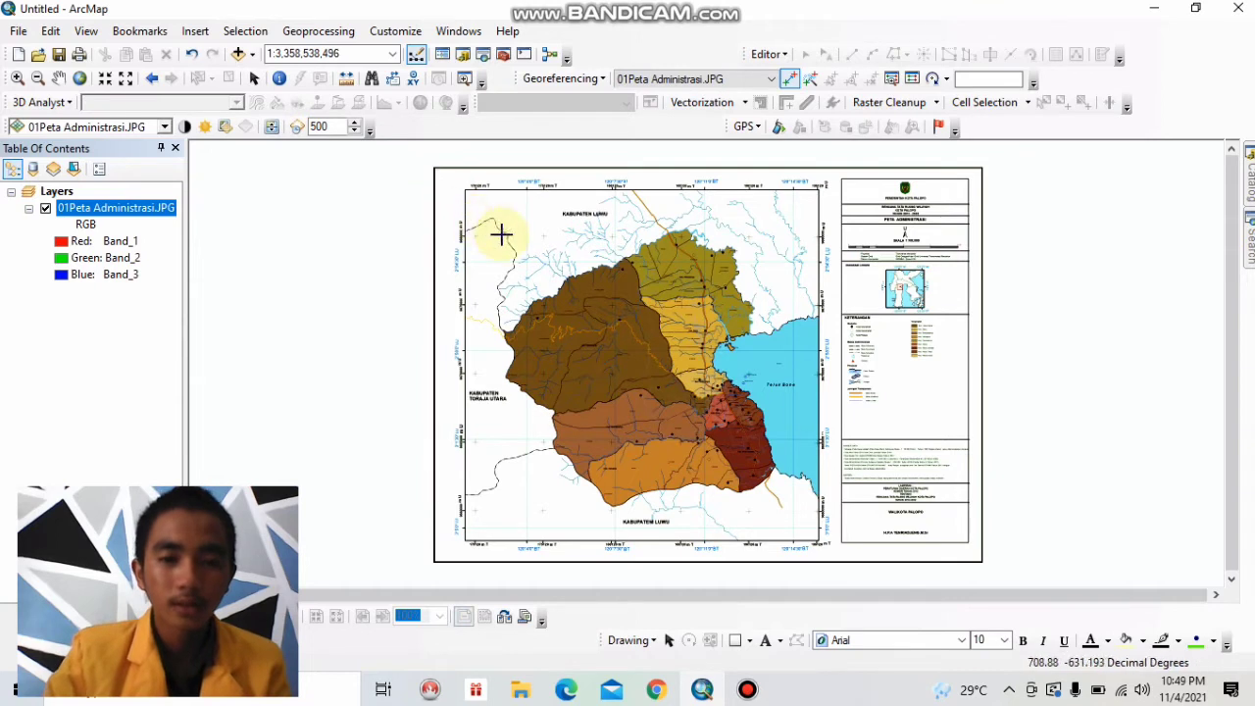
pyautogui.click(17, 77)
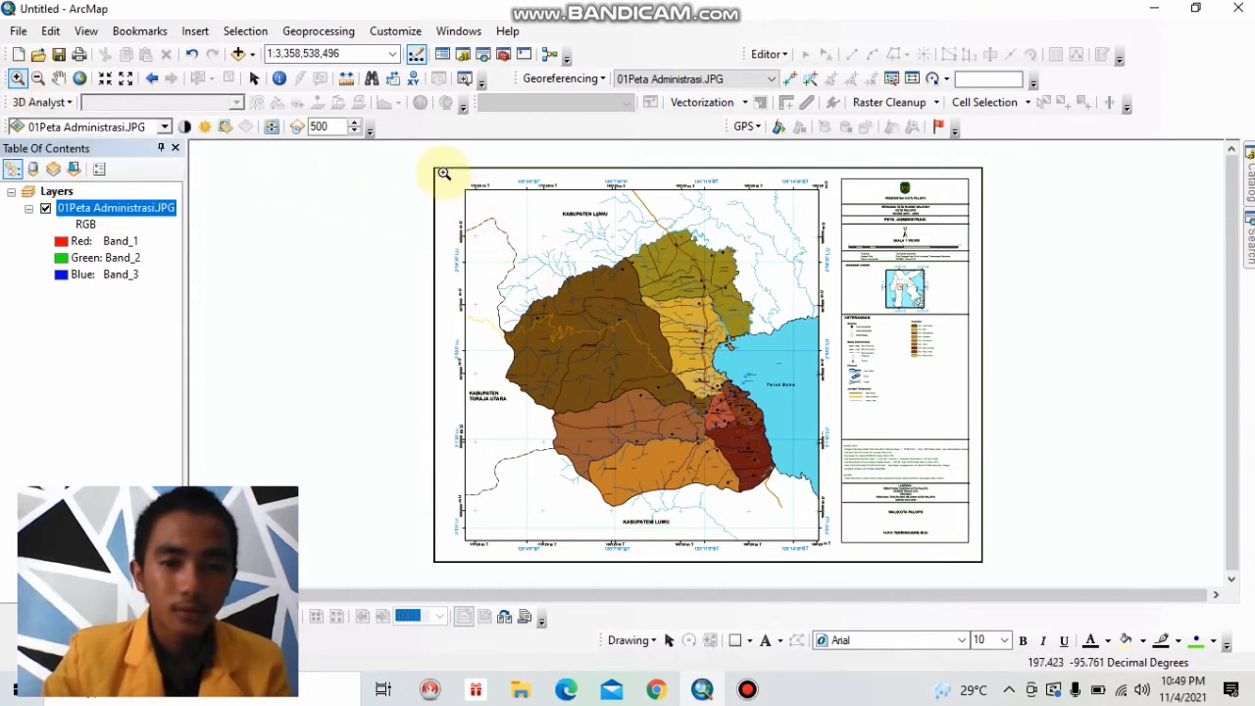
pyautogui.moveTo(444, 172); pyautogui.dragTo(589, 285)
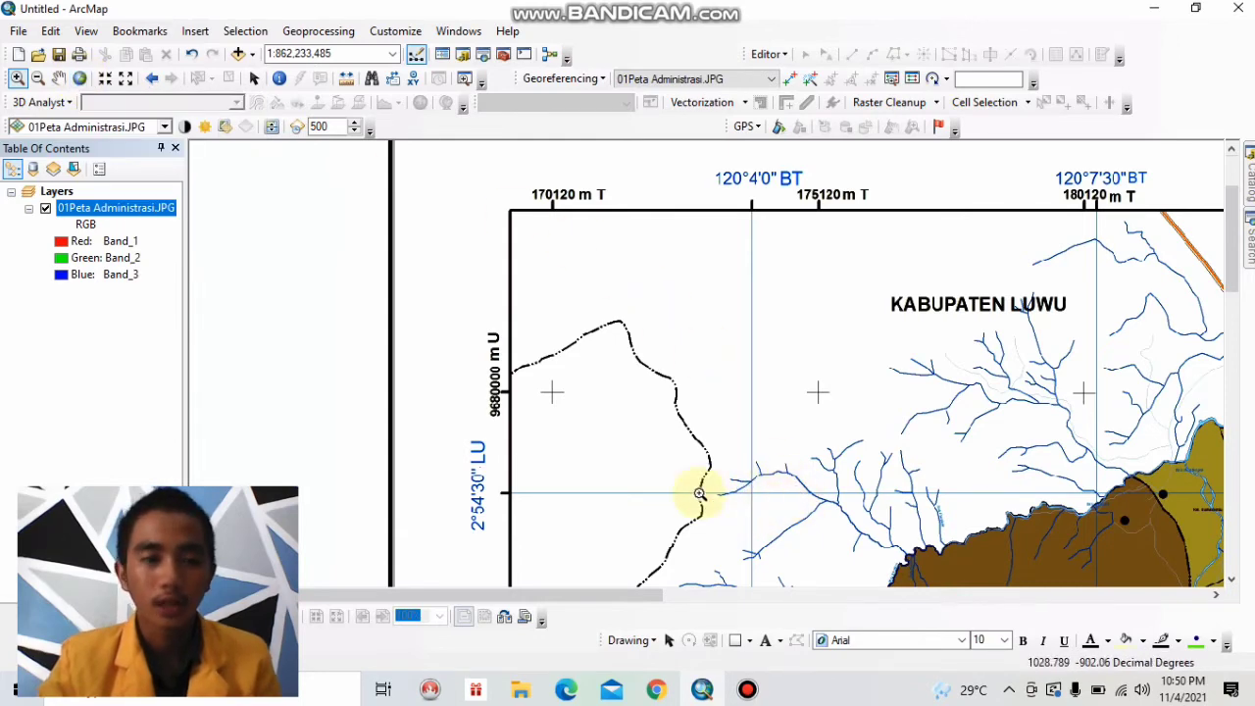
pyautogui.click(81, 82)
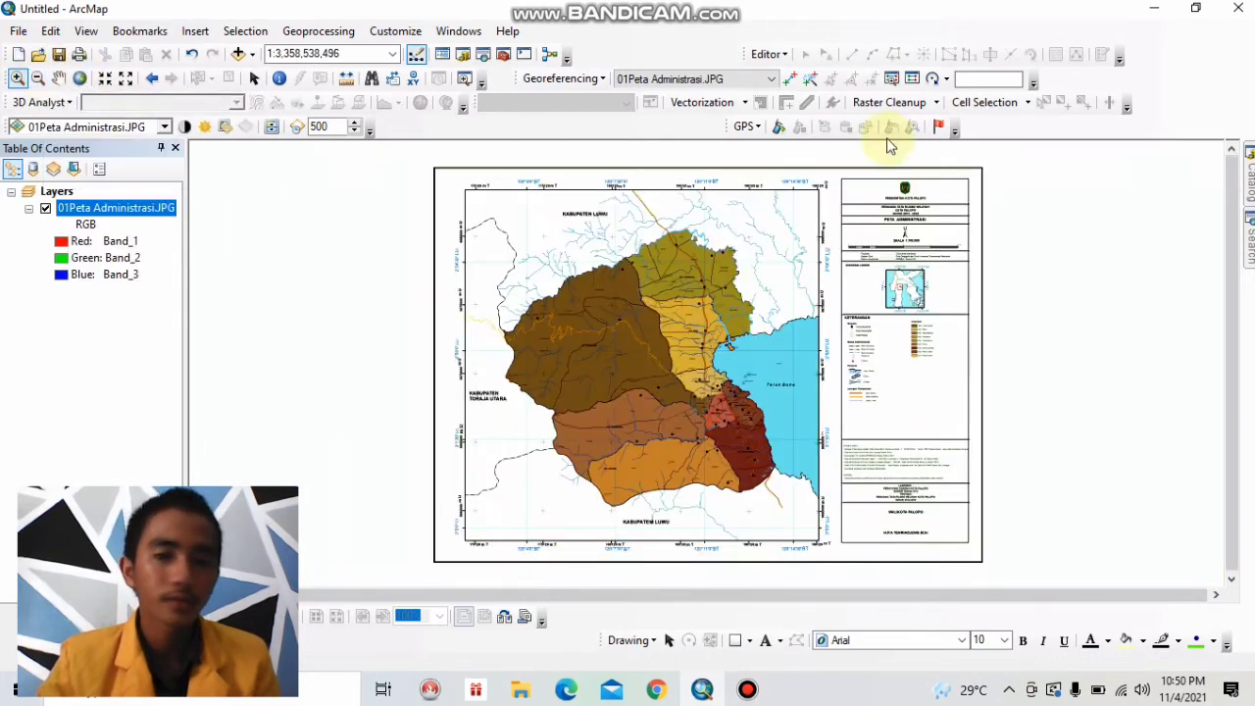
pyautogui.moveTo(791, 277); pyautogui.dragTo(765, 292)
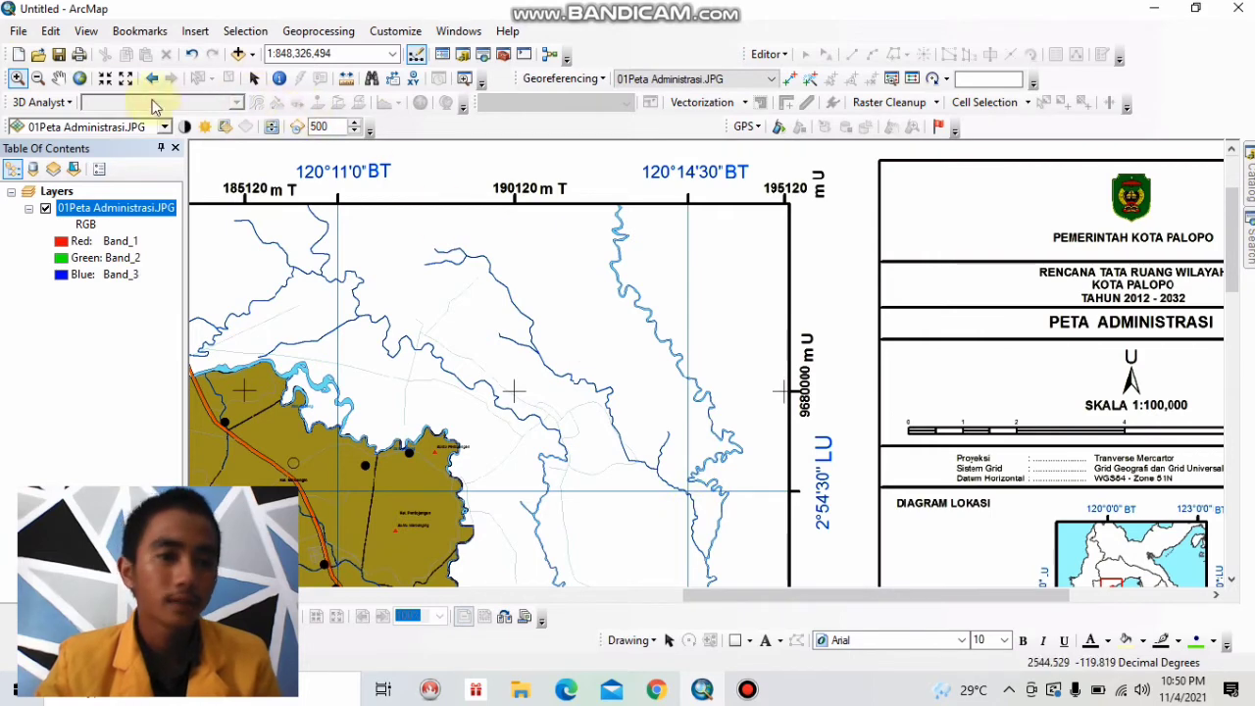
pyautogui.click(80, 78)
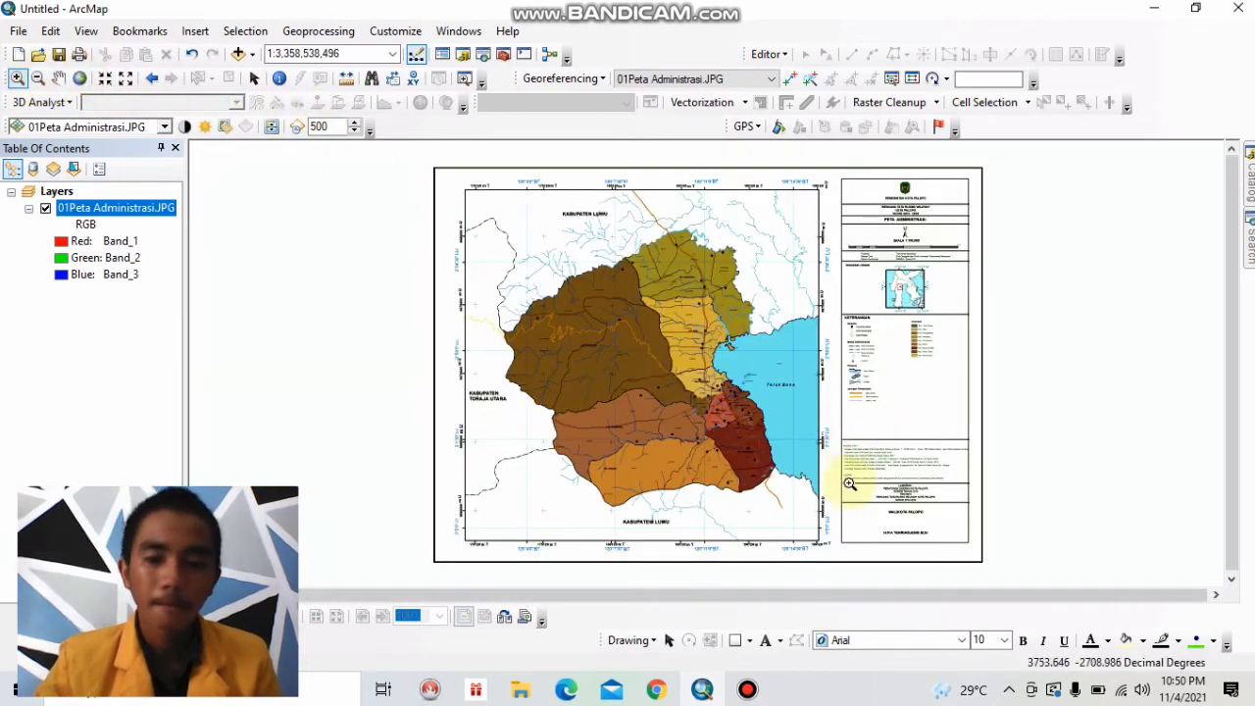
pyautogui.moveTo(855, 543); pyautogui.dragTo(713, 503)
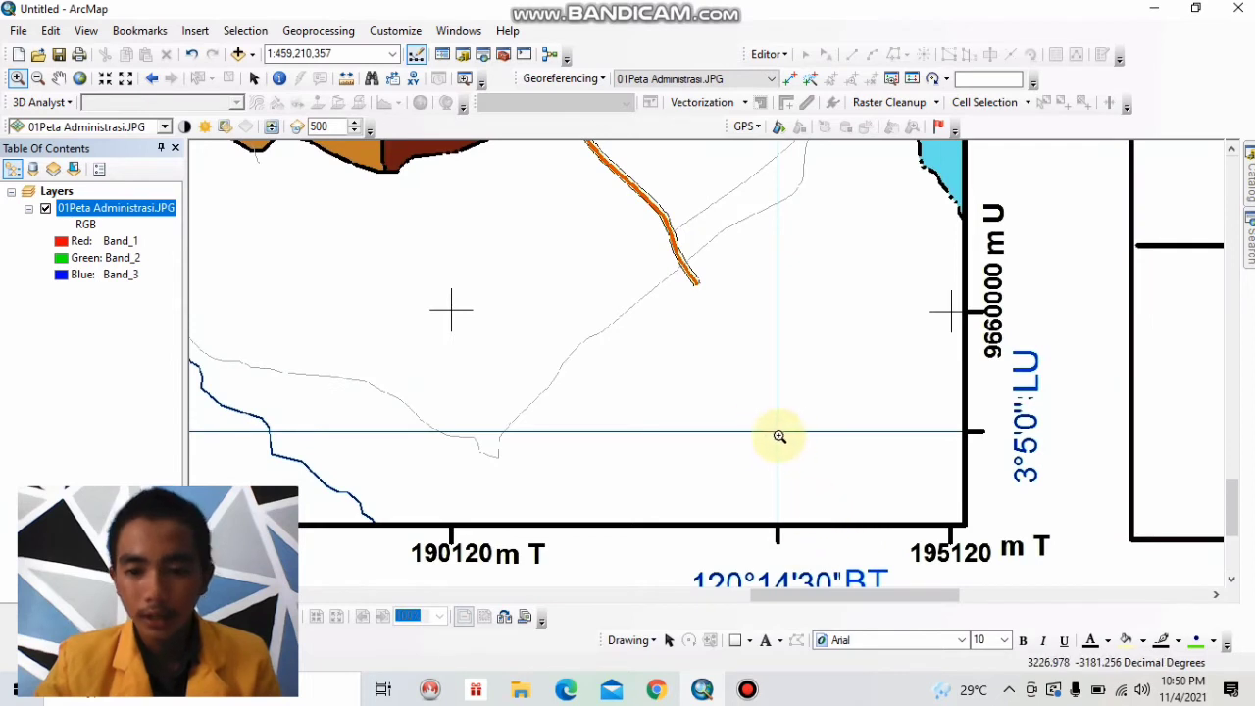
pyautogui.click(80, 78)
pyautogui.moveTo(436, 554); pyautogui.dragTo(594, 505)
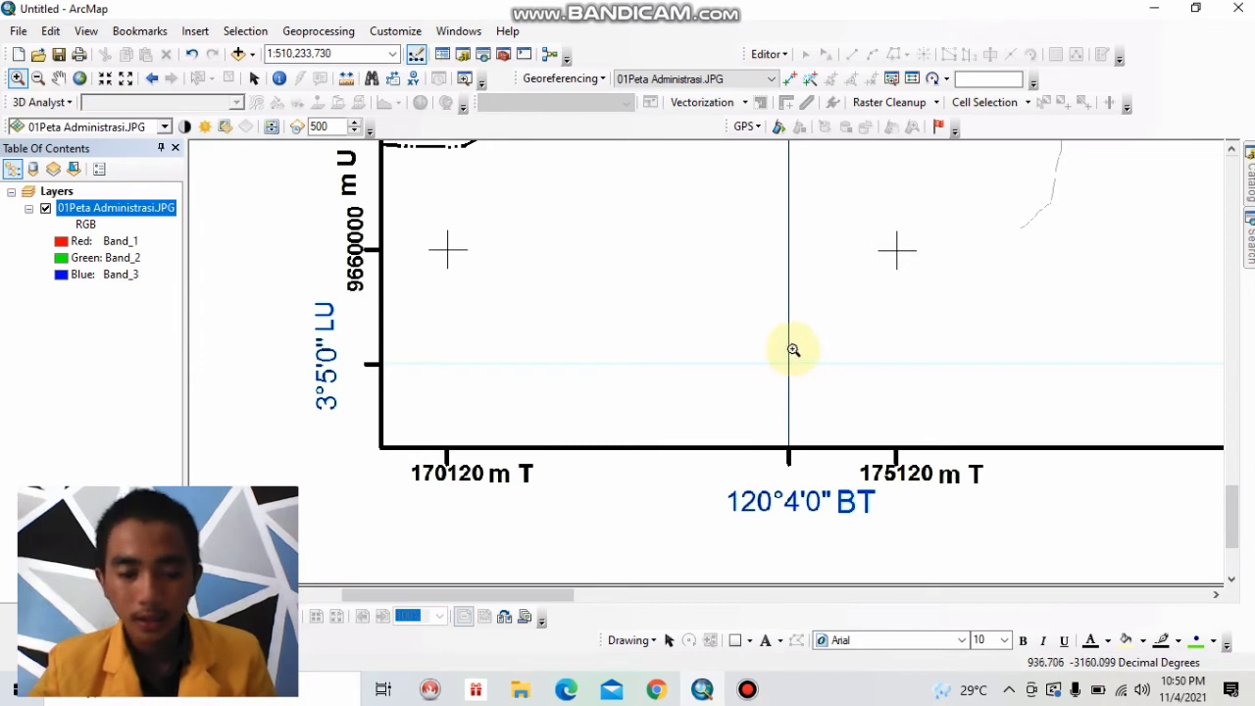
pyautogui.click(80, 79)
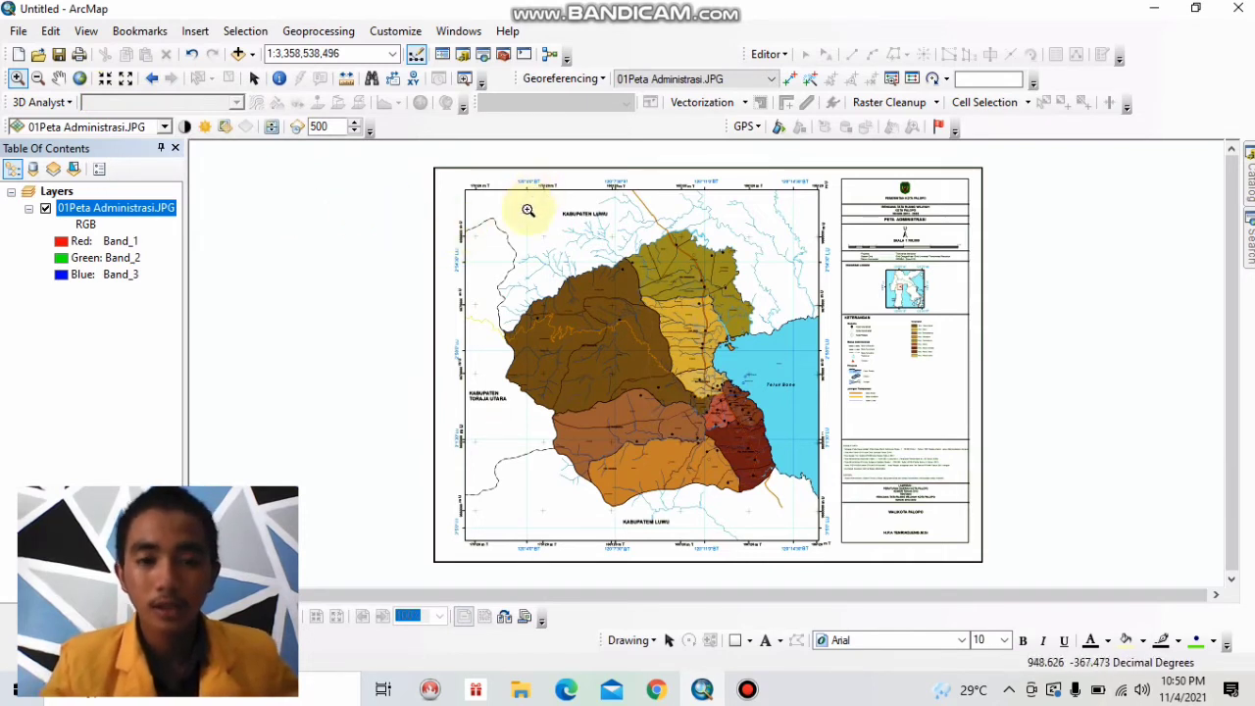
pyautogui.click(150, 79)
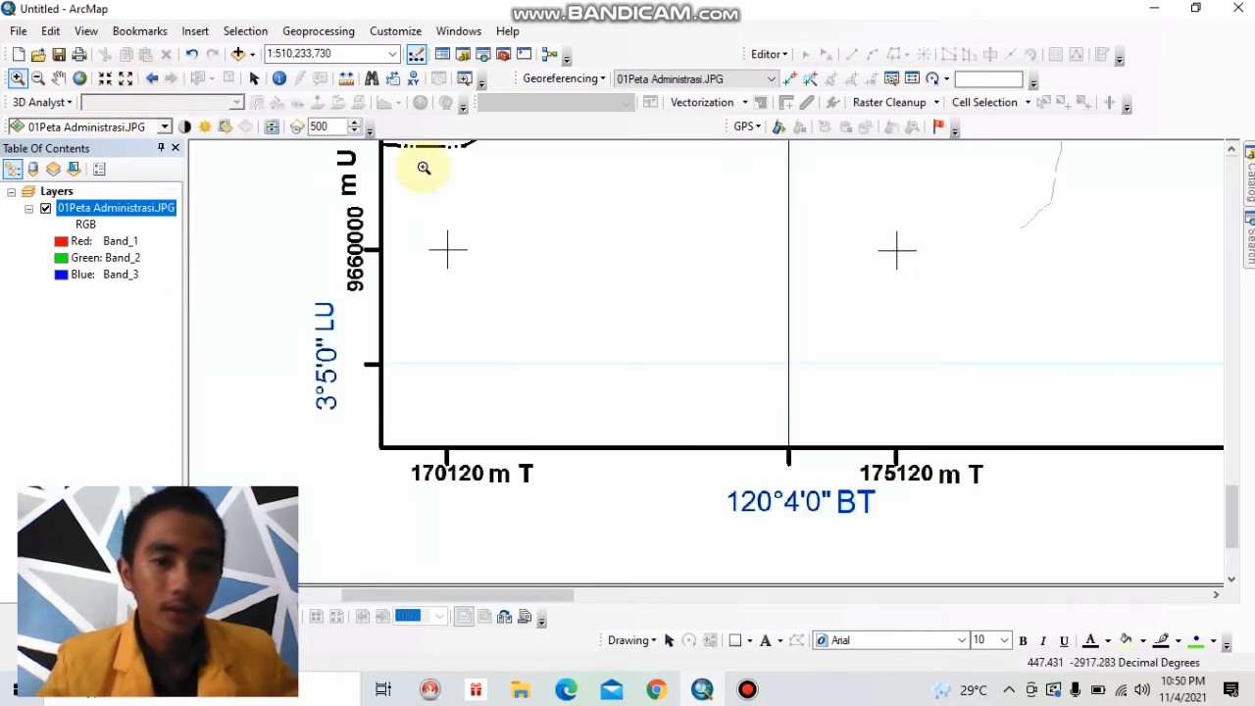
pyautogui.click(79, 79)
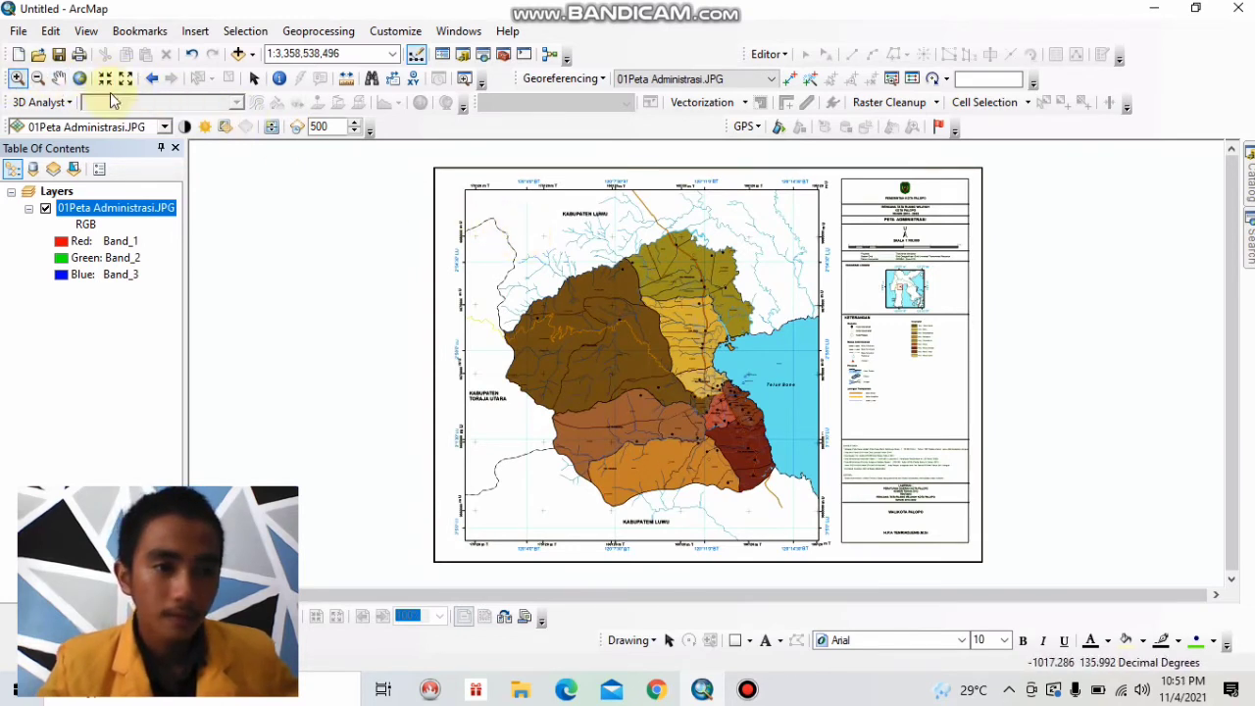
# Open the data frame's properties and bring up its coordinate system settings.
pyautogui.moveTo(442, 178); pyautogui.dragTo(584, 278)
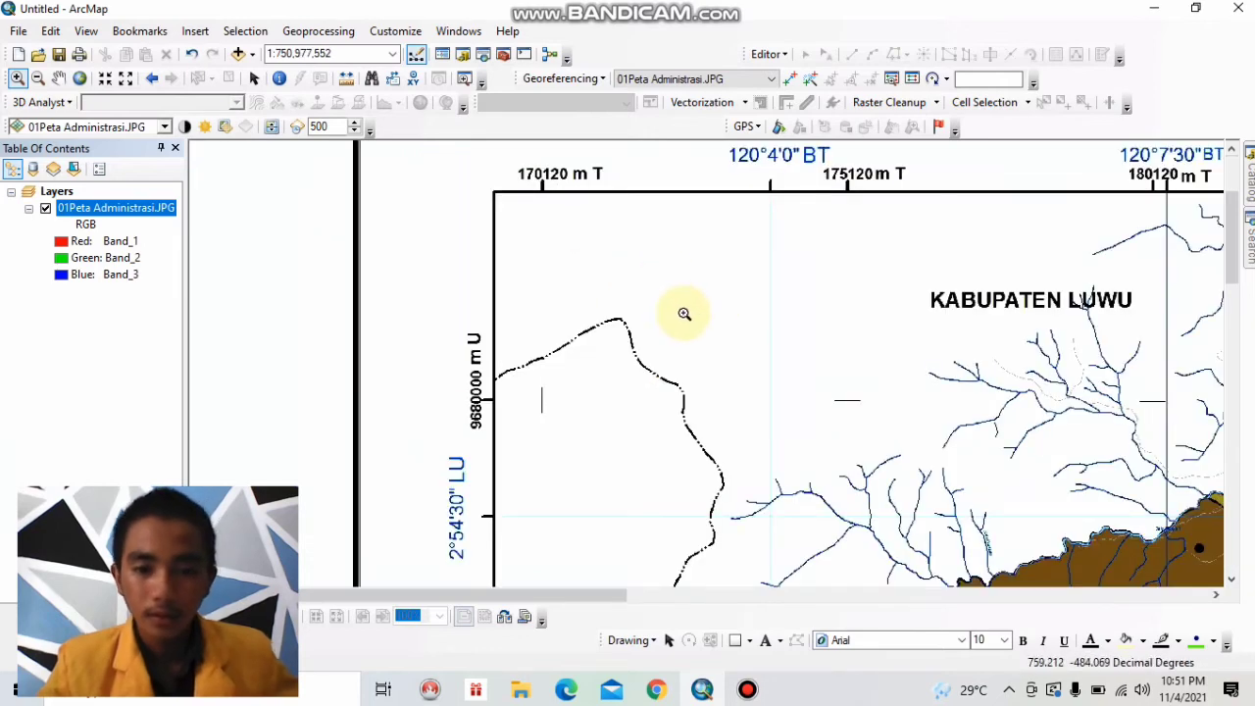
pyautogui.rightClick(677, 320)
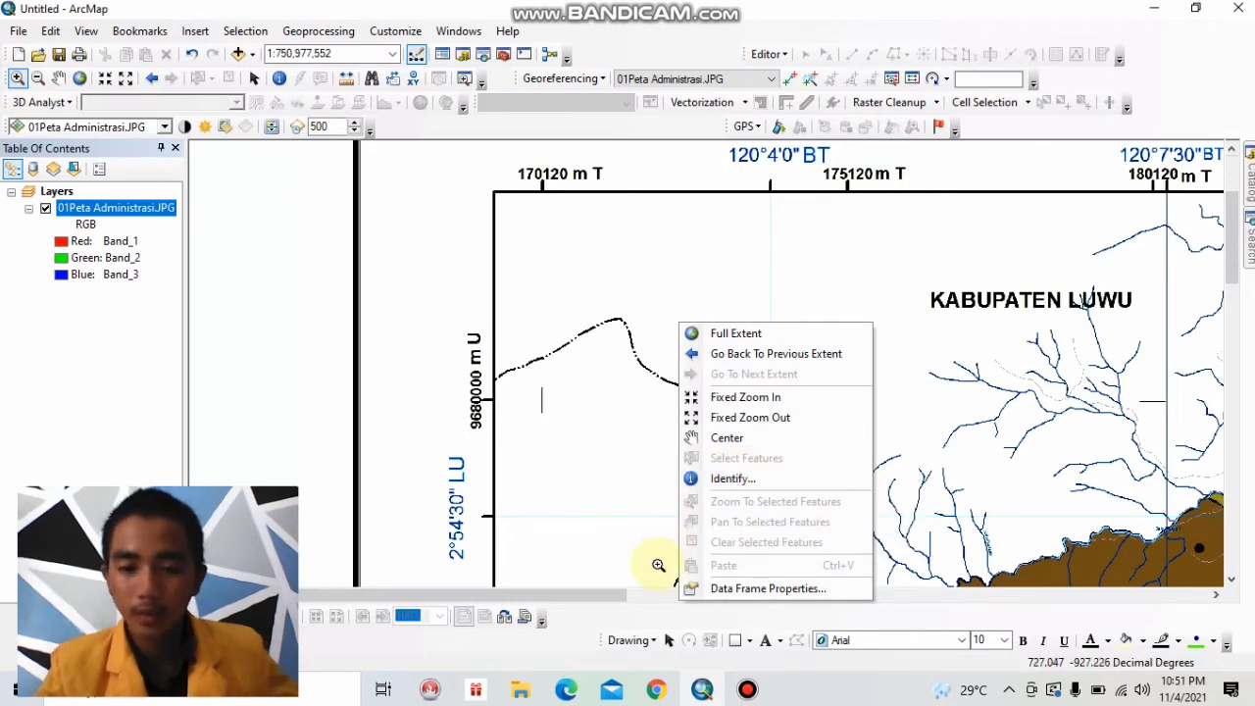
pyautogui.click(719, 590)
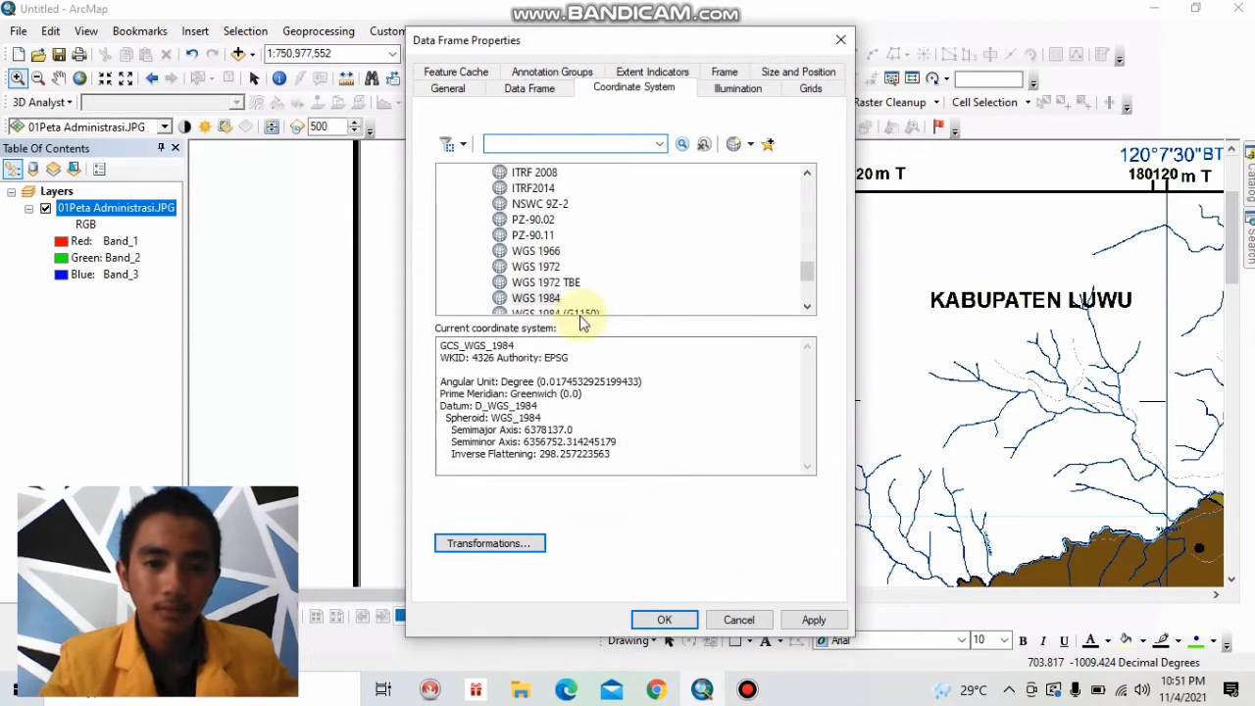
pyautogui.click(531, 87)
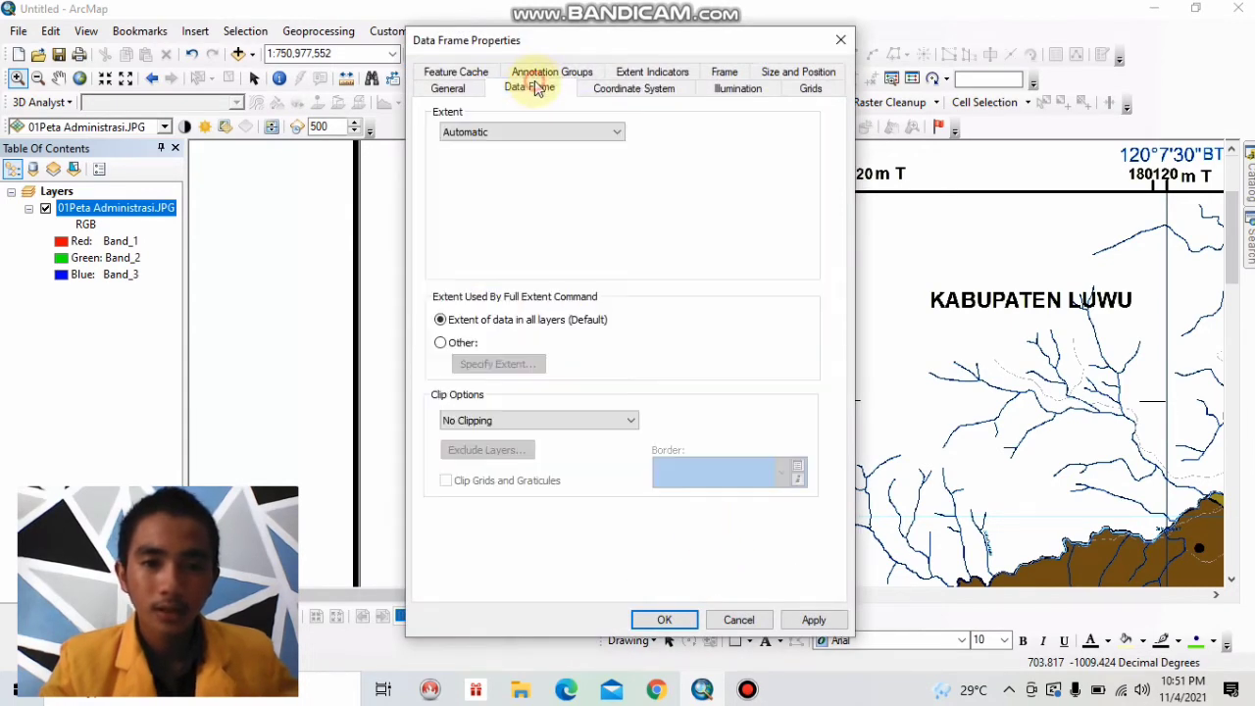
pyautogui.click(627, 90)
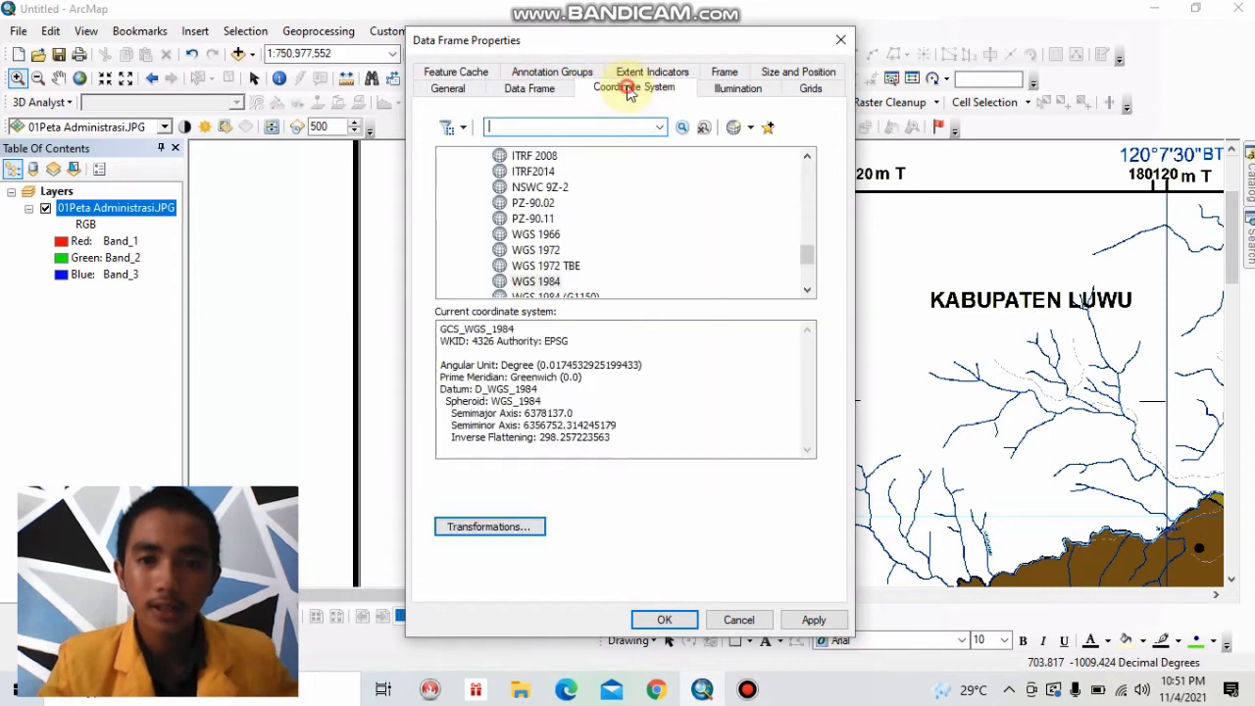
# Assign the geographic coordinate system WGS 1984 from the World group to the data frame and apply it.
pyautogui.moveTo(810, 251); pyautogui.dragTo(794, 166)
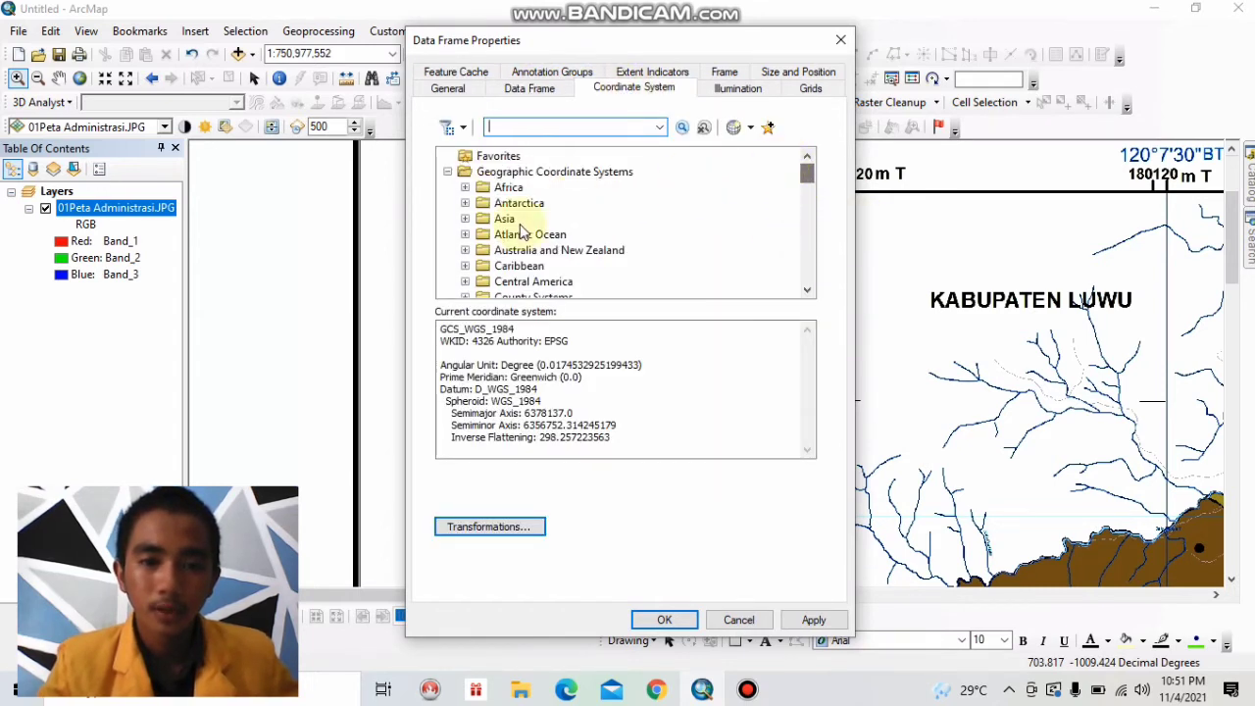
pyautogui.click(446, 171)
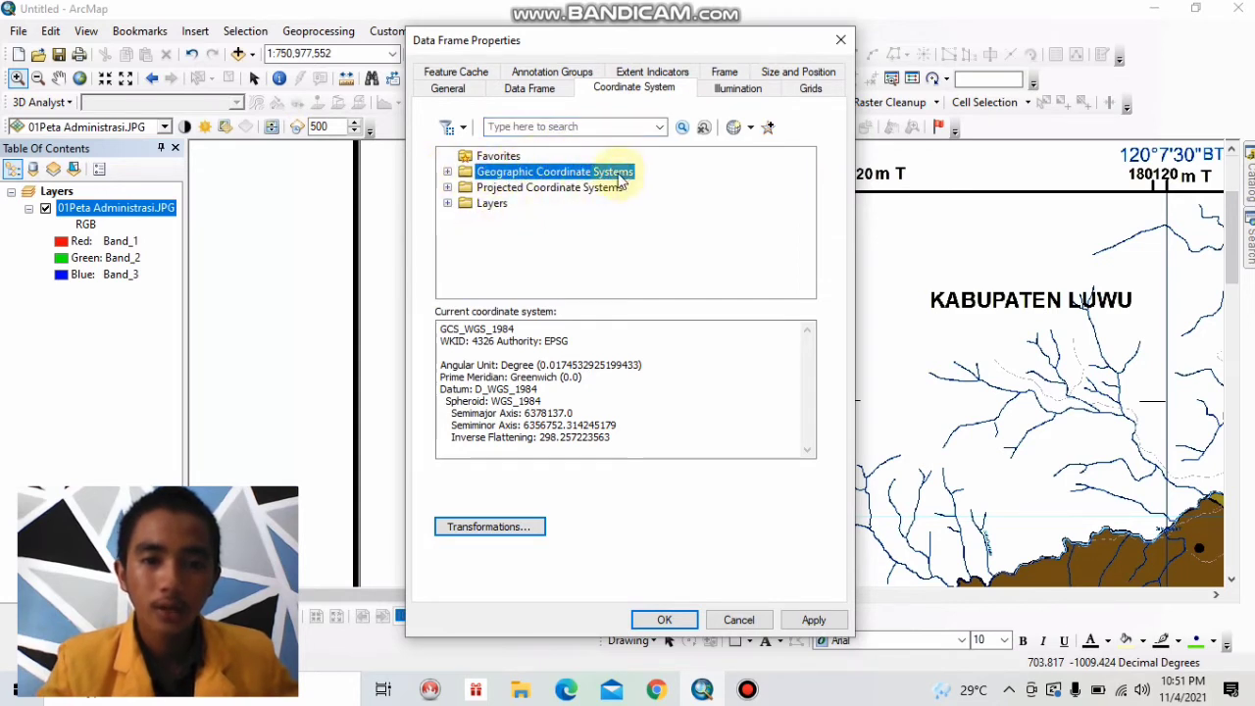
pyautogui.click(447, 172)
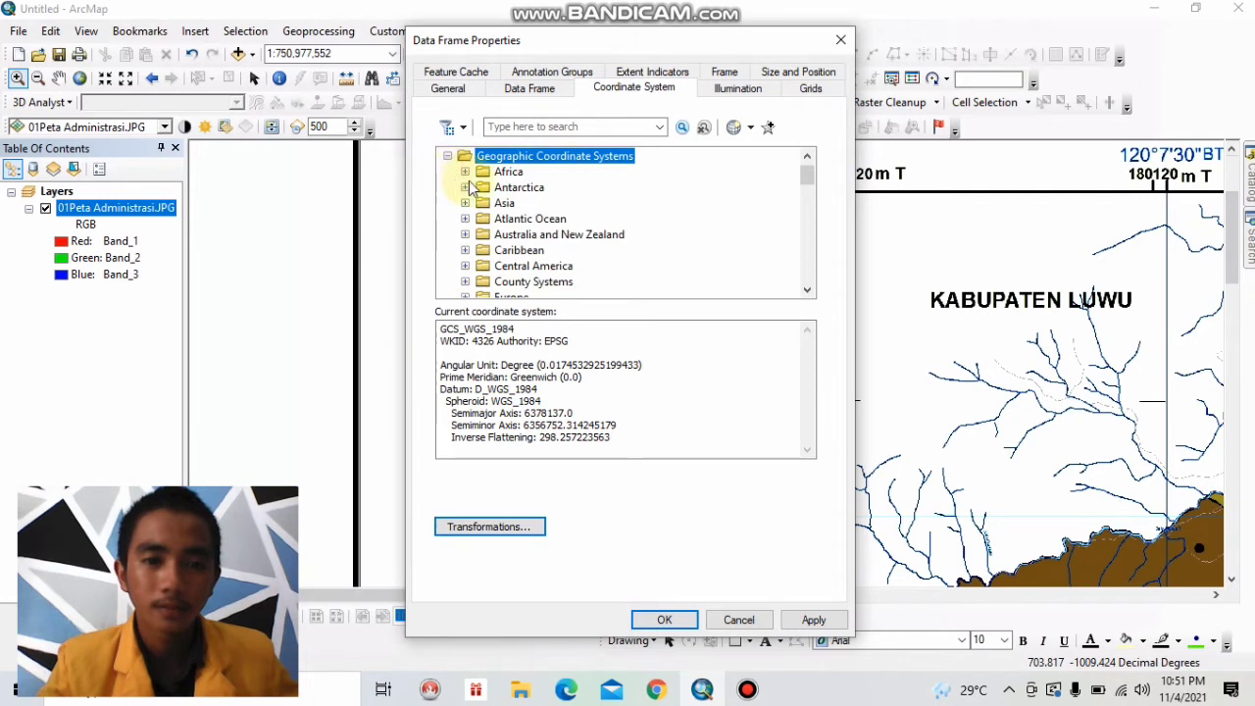
pyautogui.scroll(-1, 502, 224)
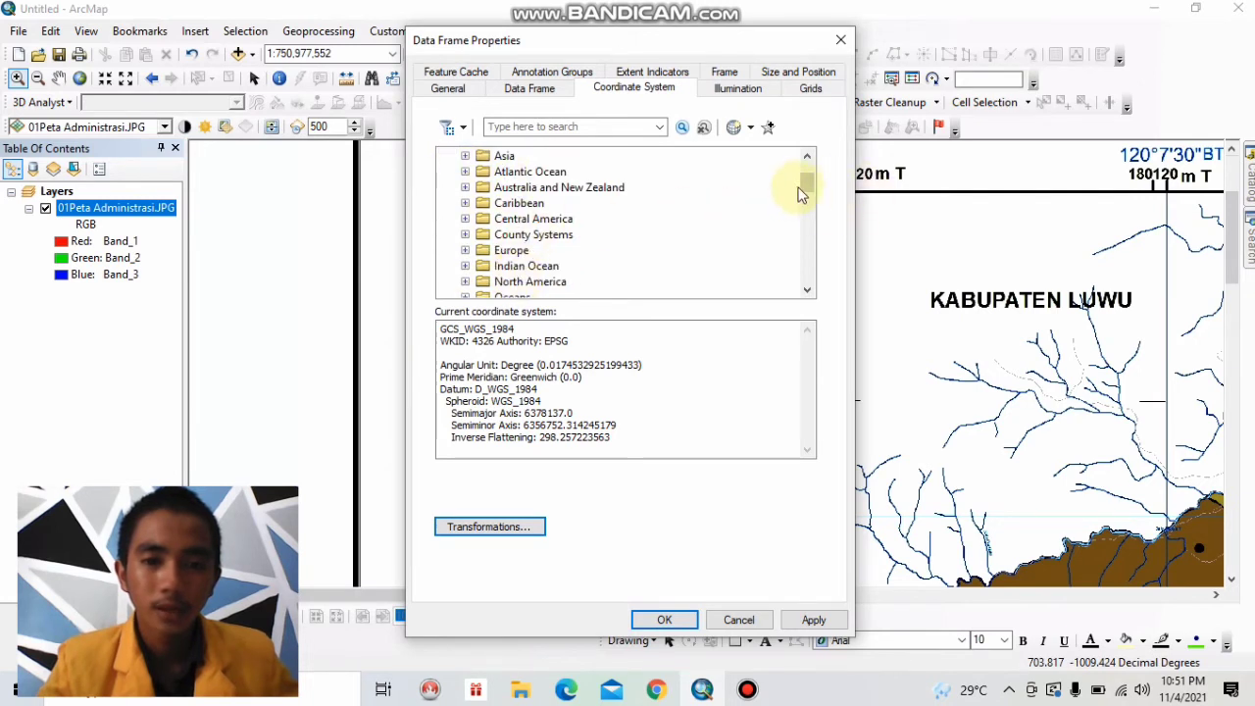
pyautogui.moveTo(807, 186); pyautogui.dragTo(807, 202)
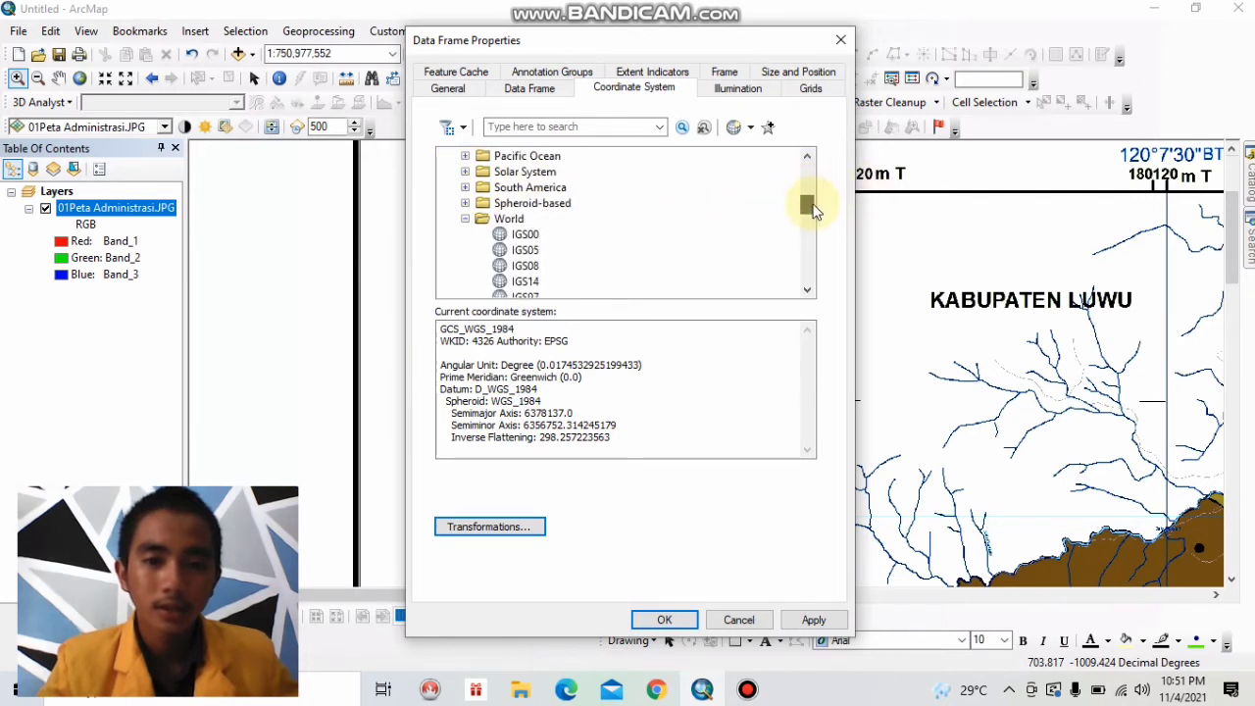
pyautogui.click(467, 212)
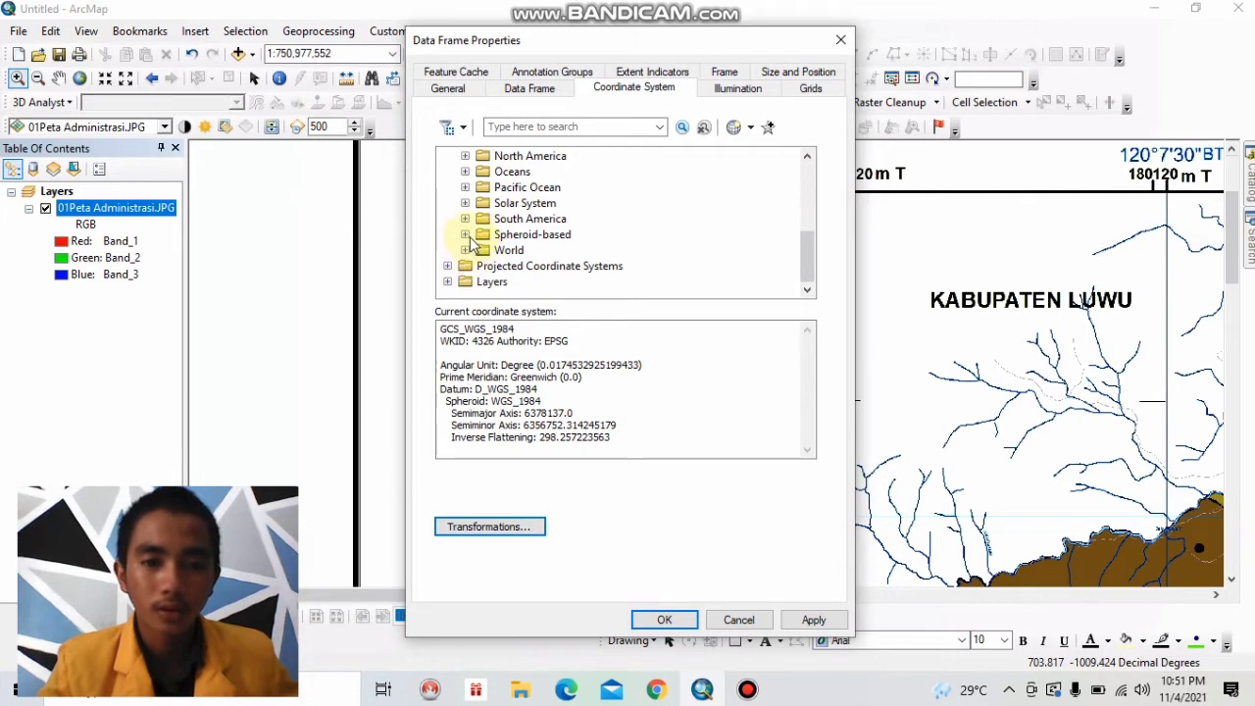
pyautogui.click(467, 250)
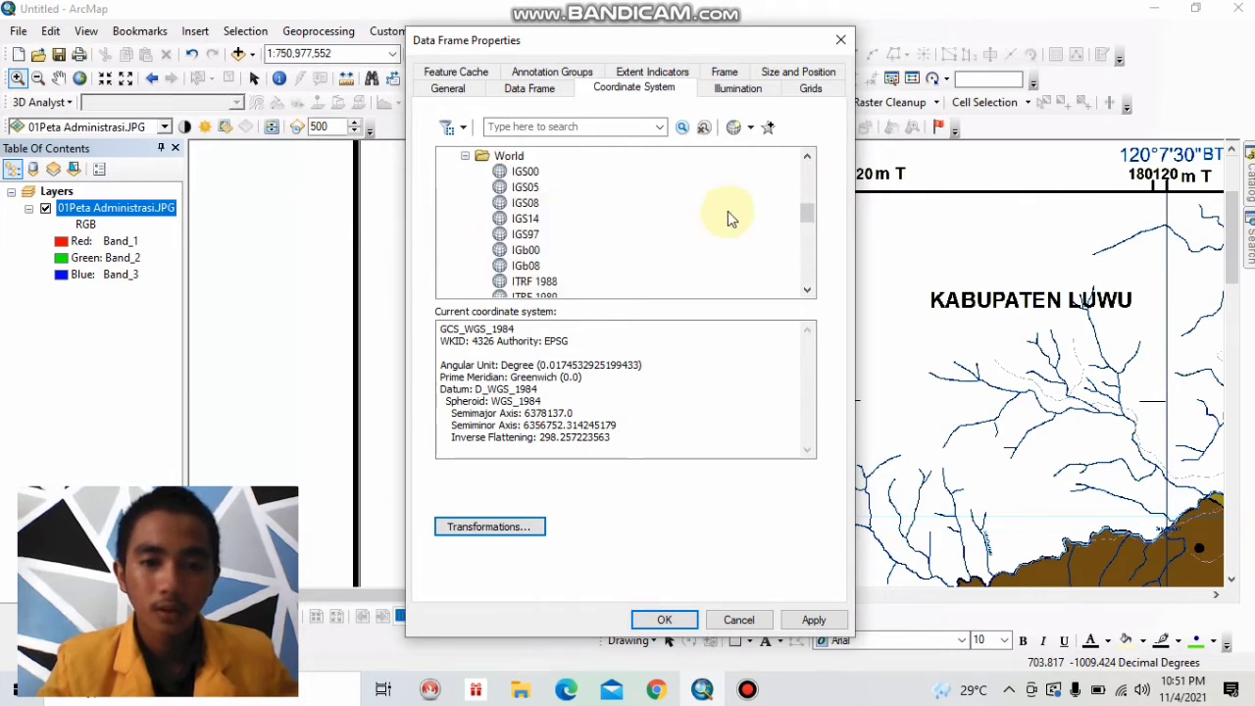
pyautogui.scroll(-6, 728, 211)
pyautogui.scroll(-1, 692, 222)
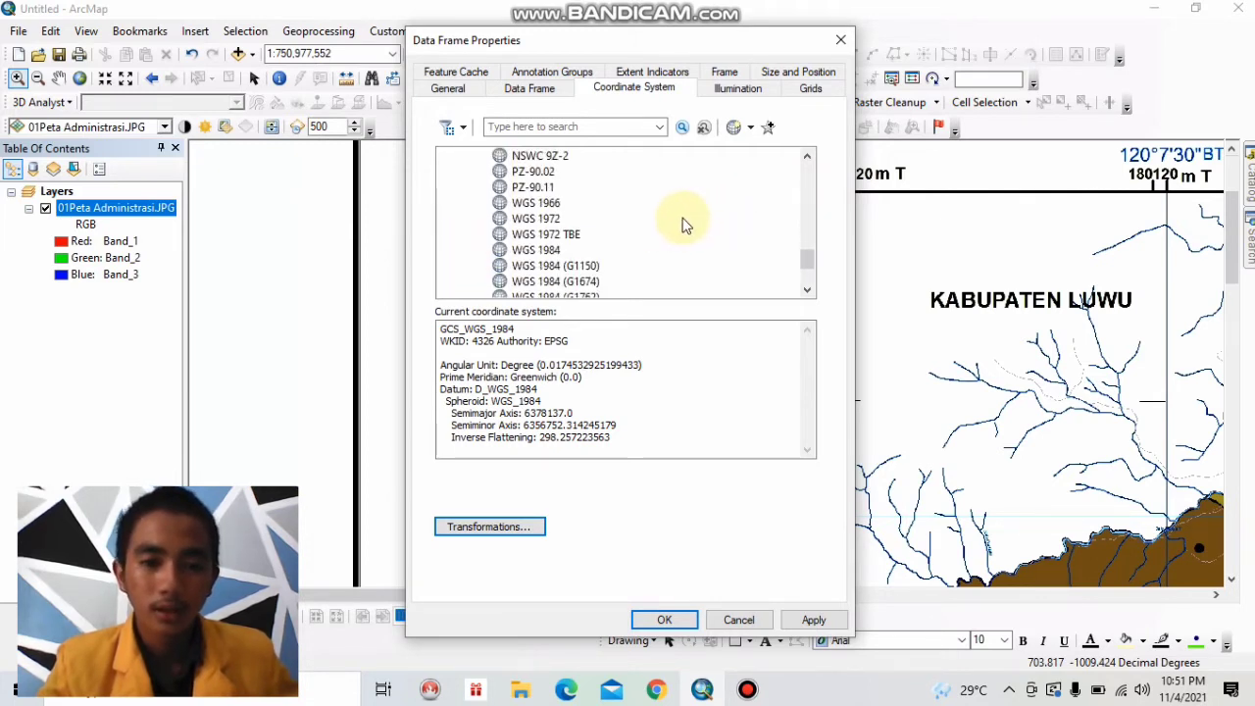
pyautogui.click(549, 251)
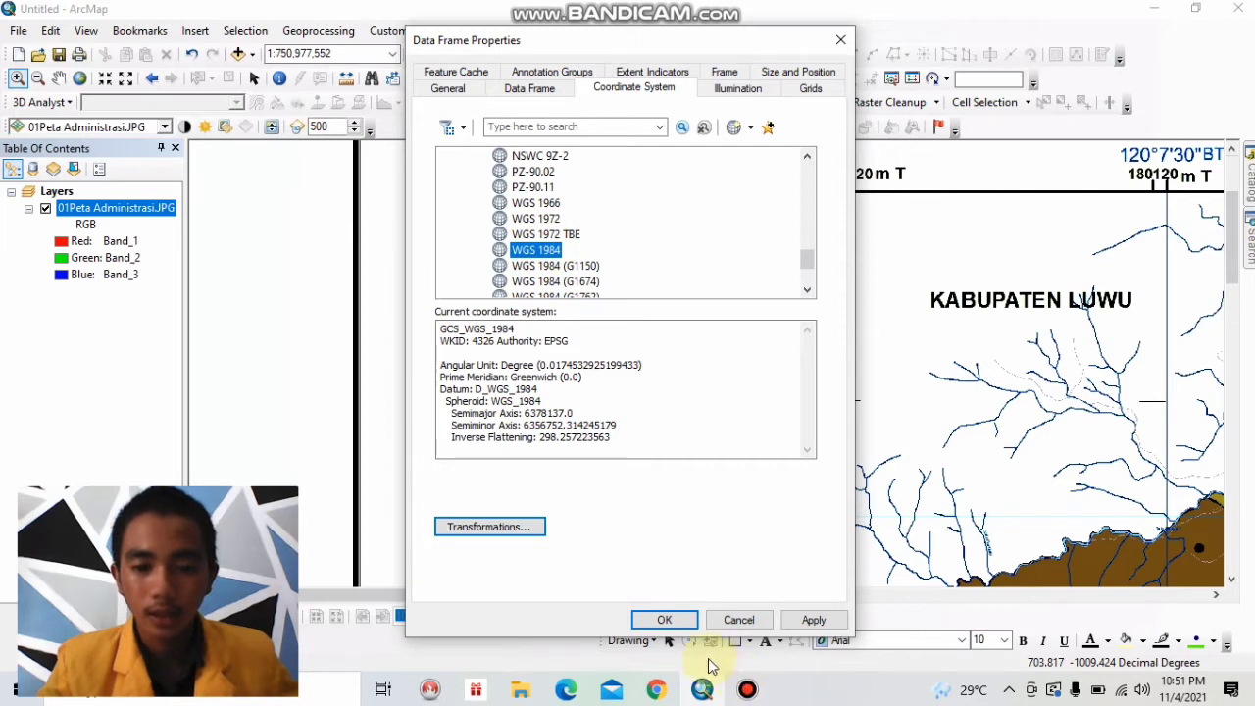
pyautogui.click(813, 619)
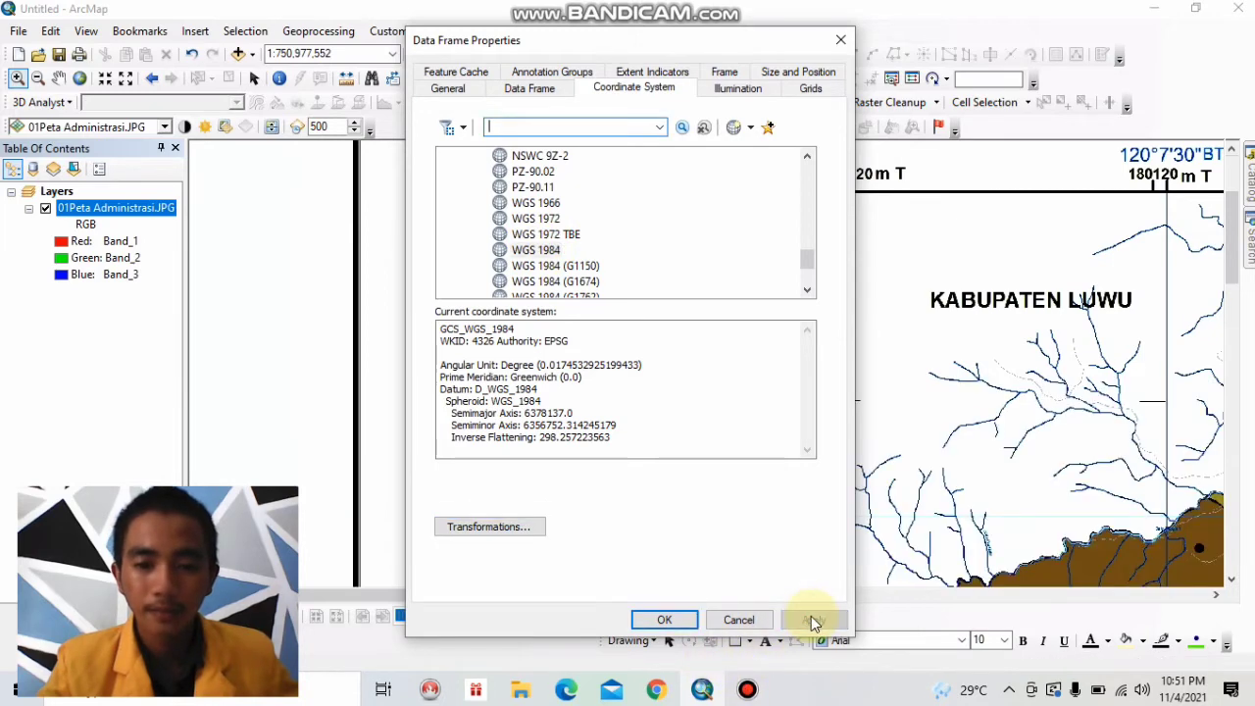
pyautogui.click(689, 621)
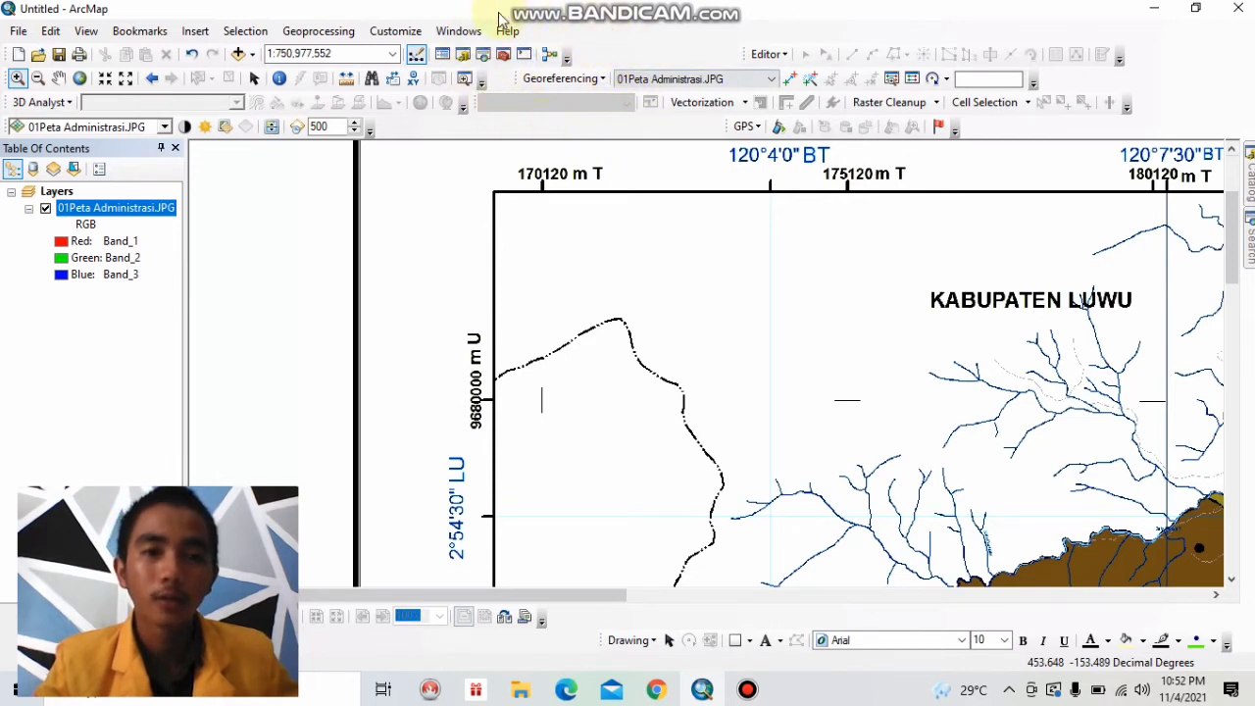
# Review the toolbar list to check that Georeferencing is enabled, leaving the selection as it is.
pyautogui.click(408, 33)
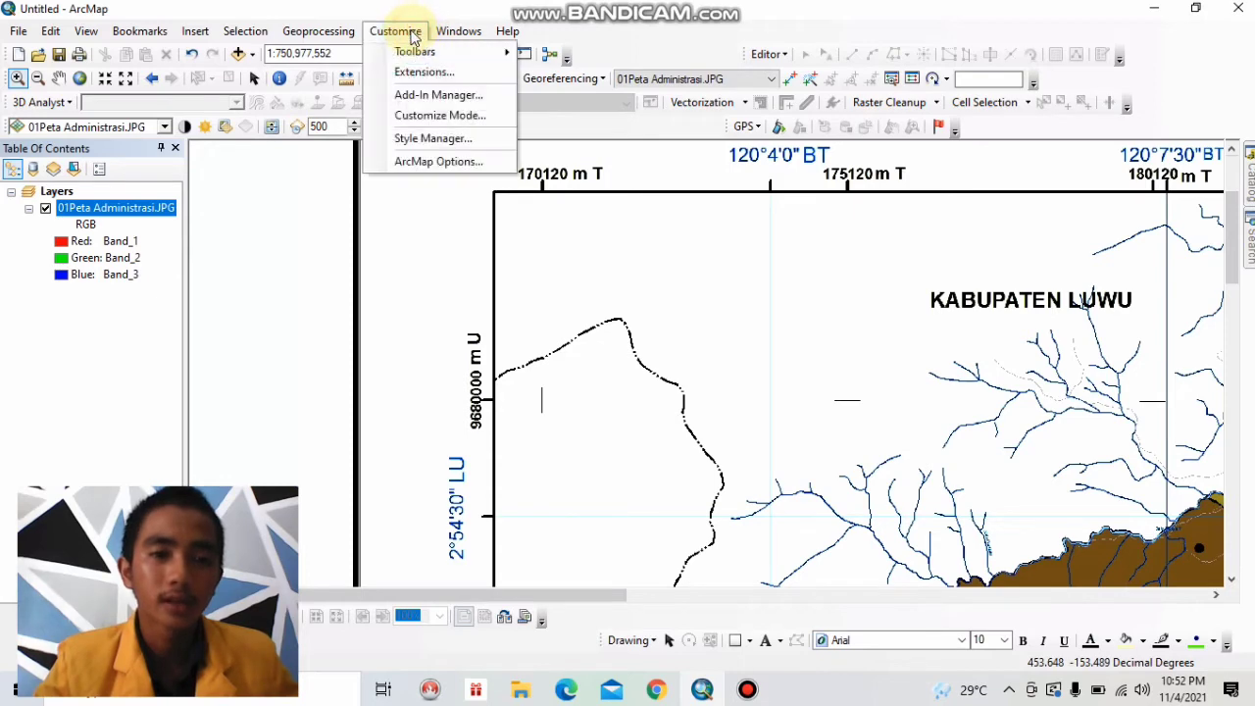
pyautogui.moveTo(434, 50)
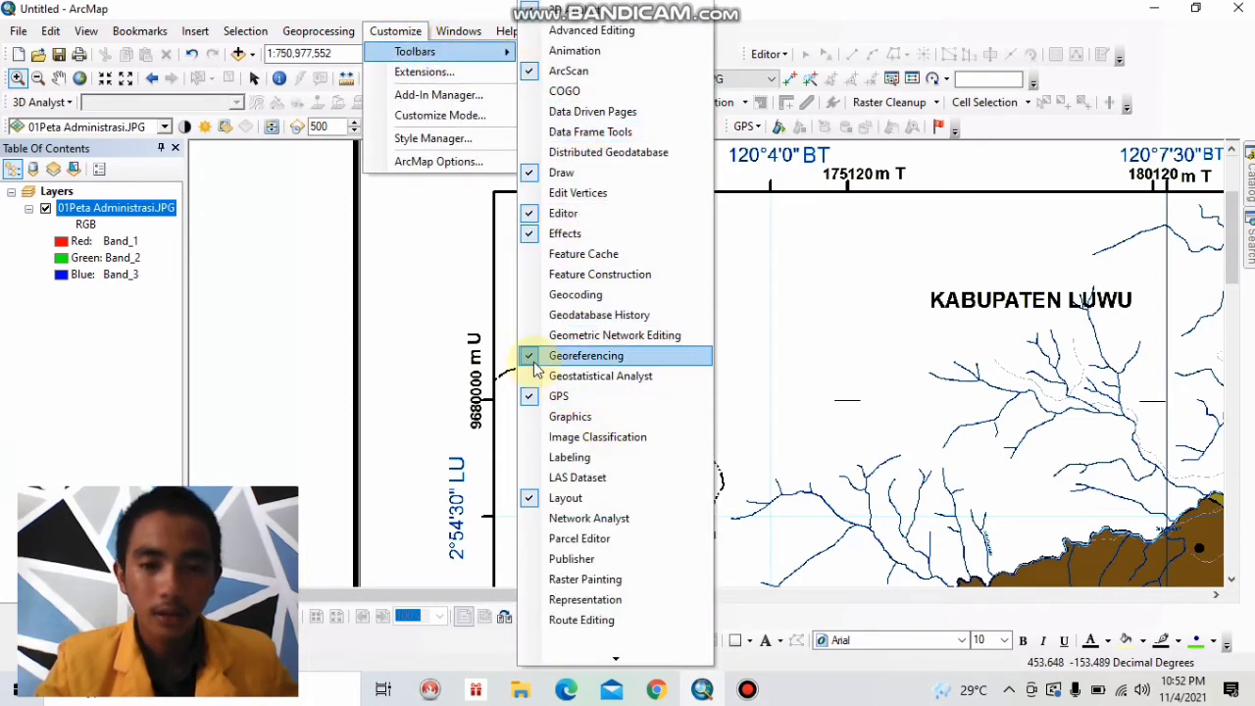
pyautogui.click(796, 325)
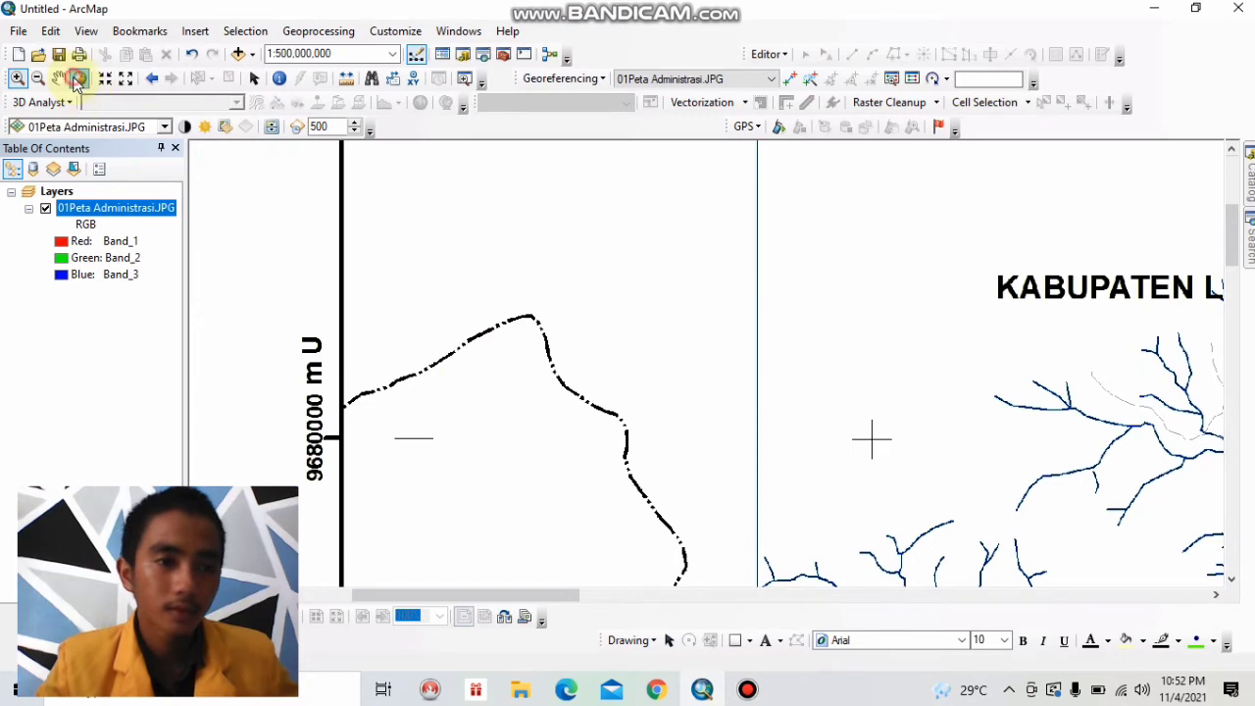
# Place a georeferencing control point where the 120°4'0" BT and 2°54'30" LU grid lines cross near the map's northwest corner.
pyautogui.click(78, 79)
pyautogui.click(16, 78)
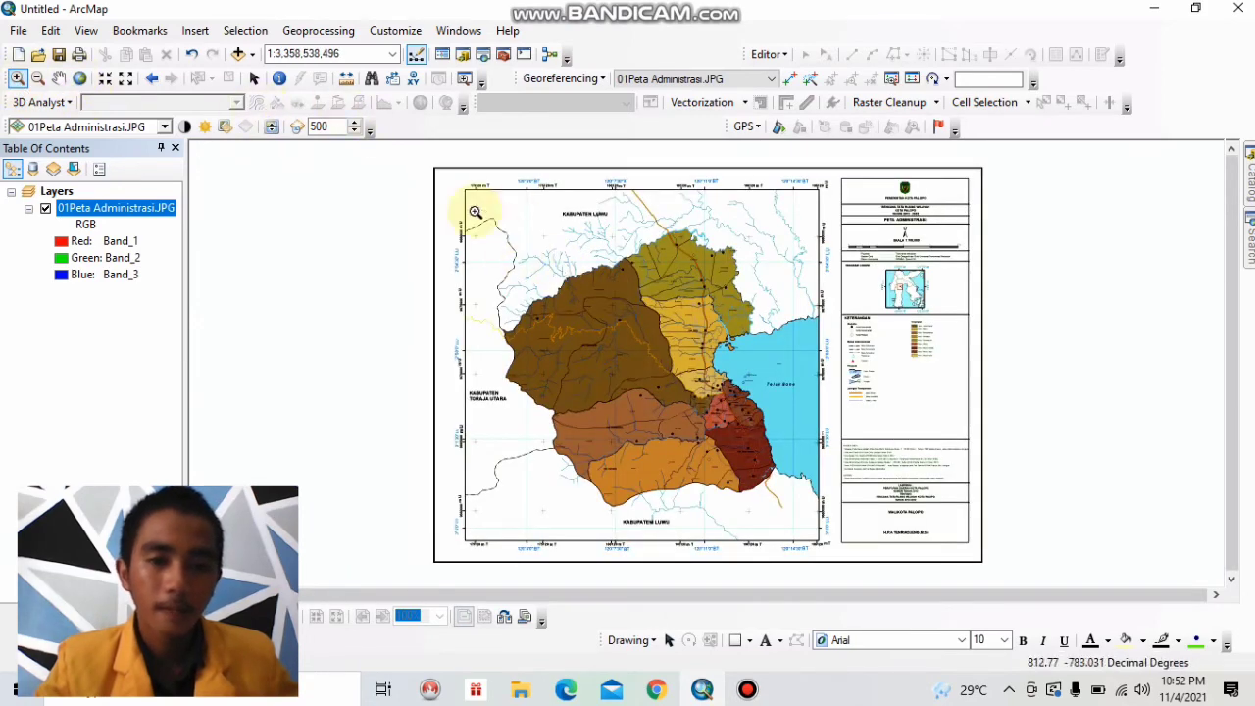
pyautogui.moveTo(437, 172); pyautogui.dragTo(569, 292)
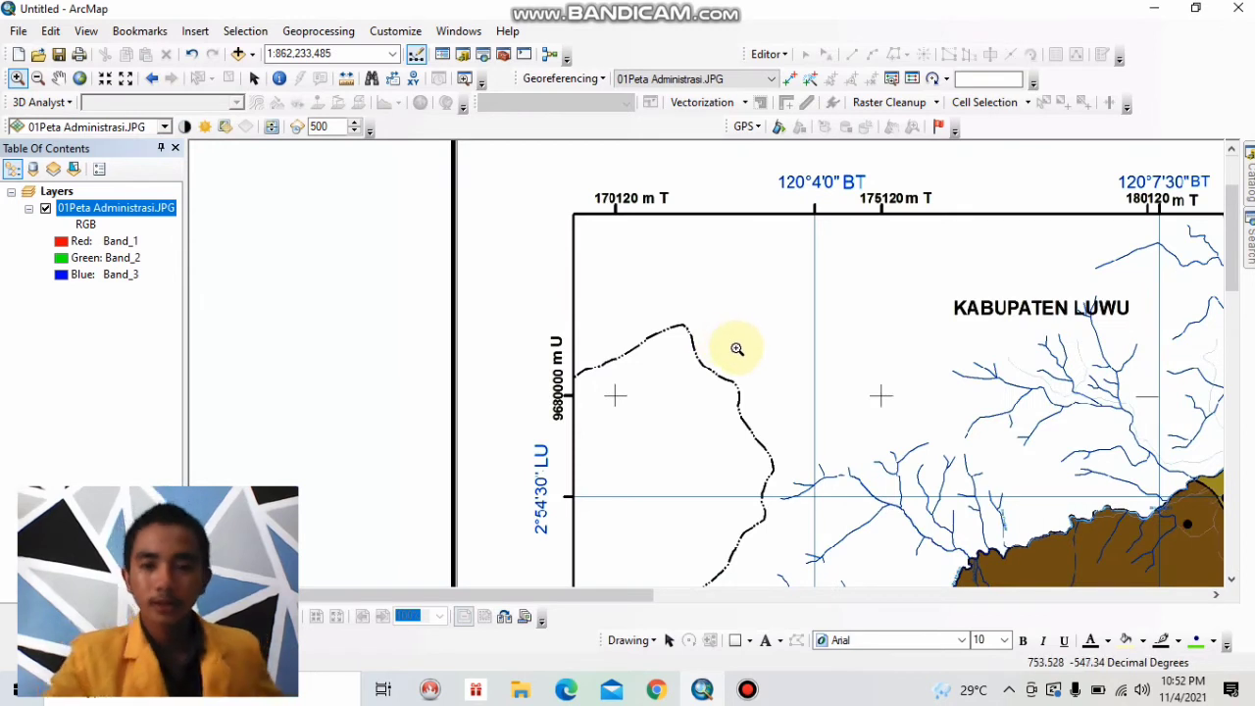
pyautogui.click(793, 79)
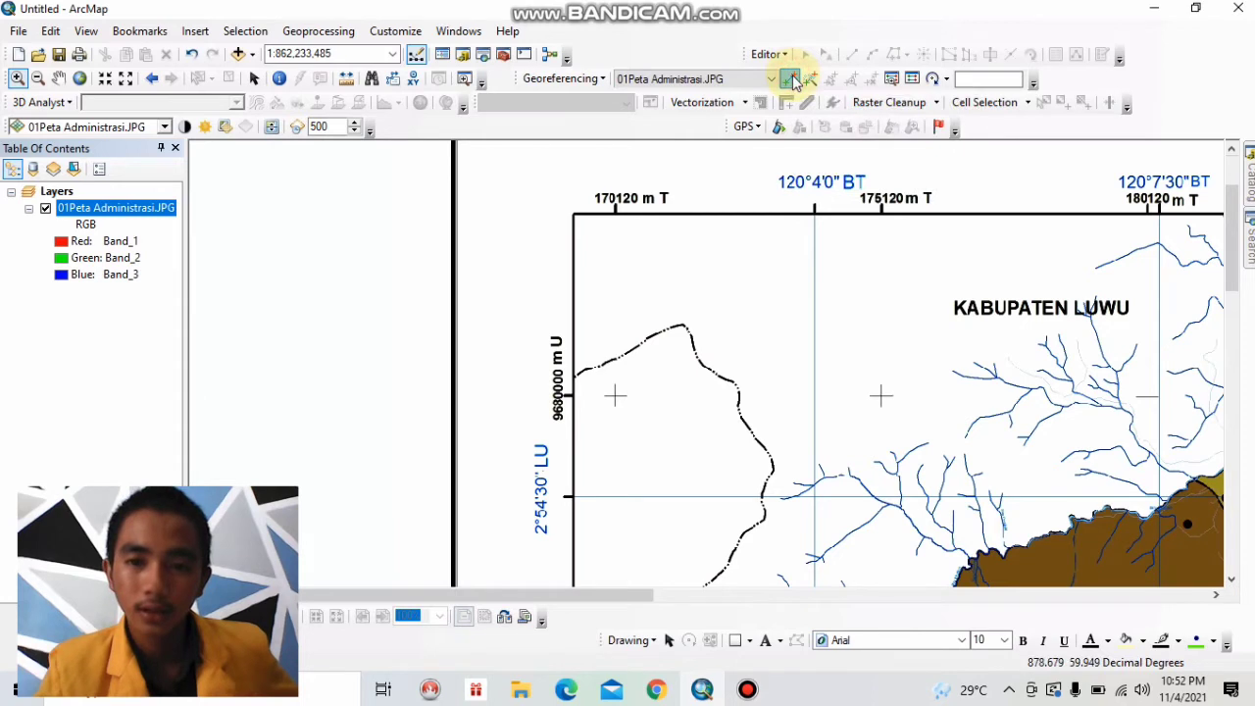
pyautogui.click(814, 497)
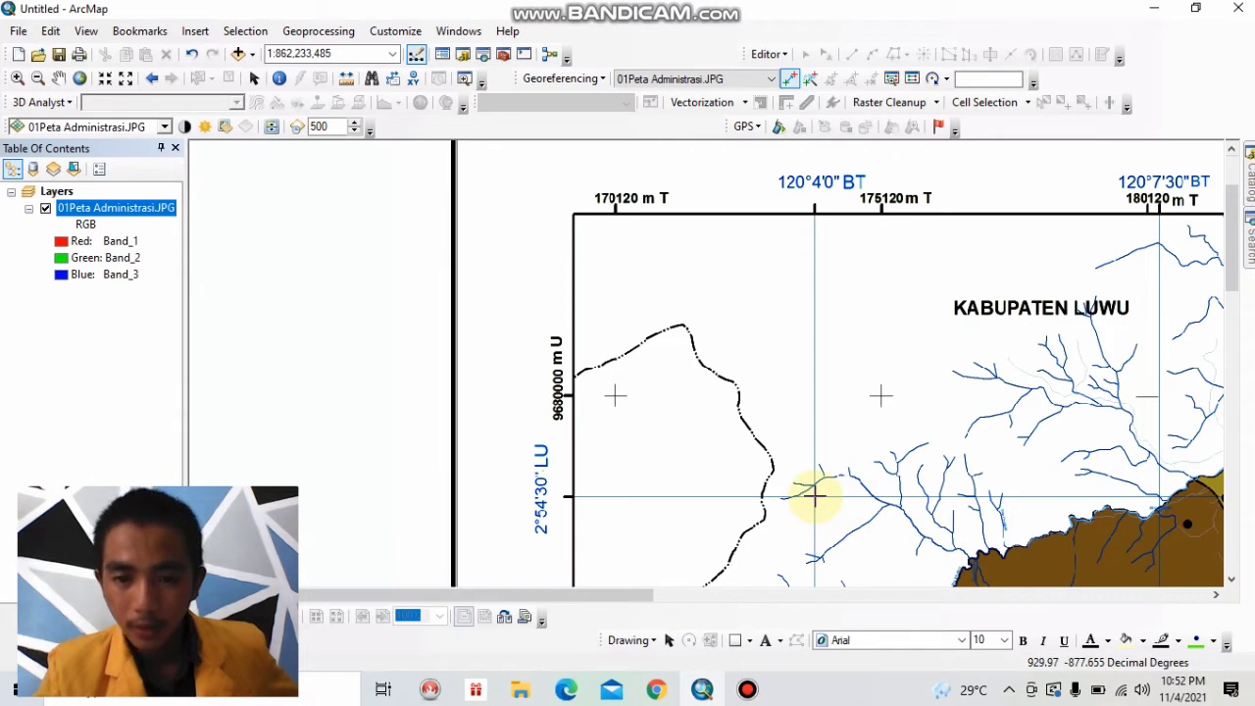
pyautogui.click(814, 497)
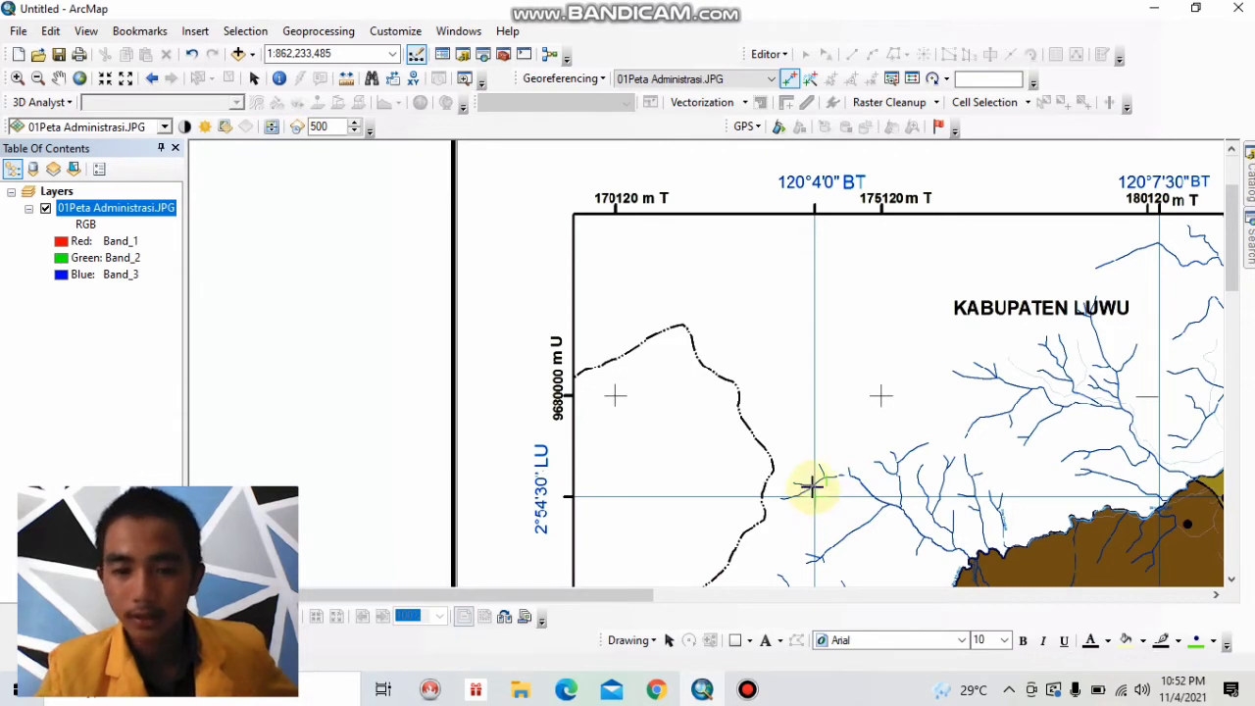
# Enter the control point's target longitude in DMS as 120° 4' 0" E.
pyautogui.rightClick(842, 425)
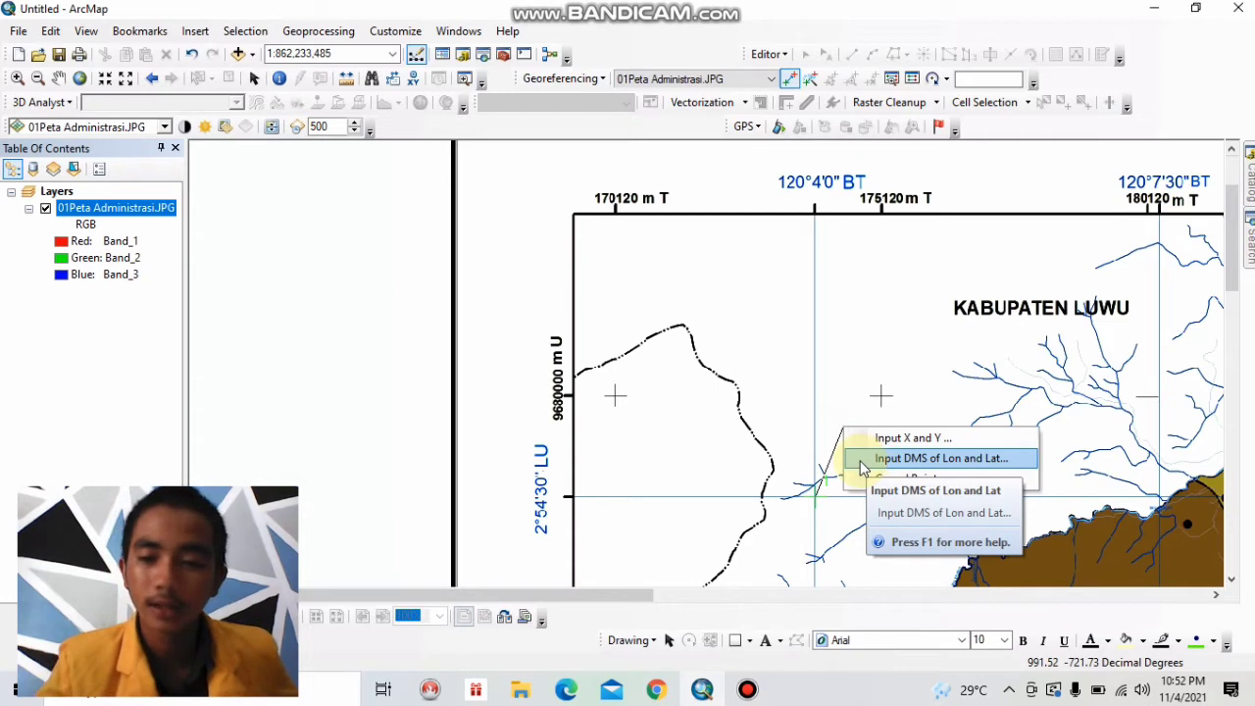
pyautogui.click(861, 461)
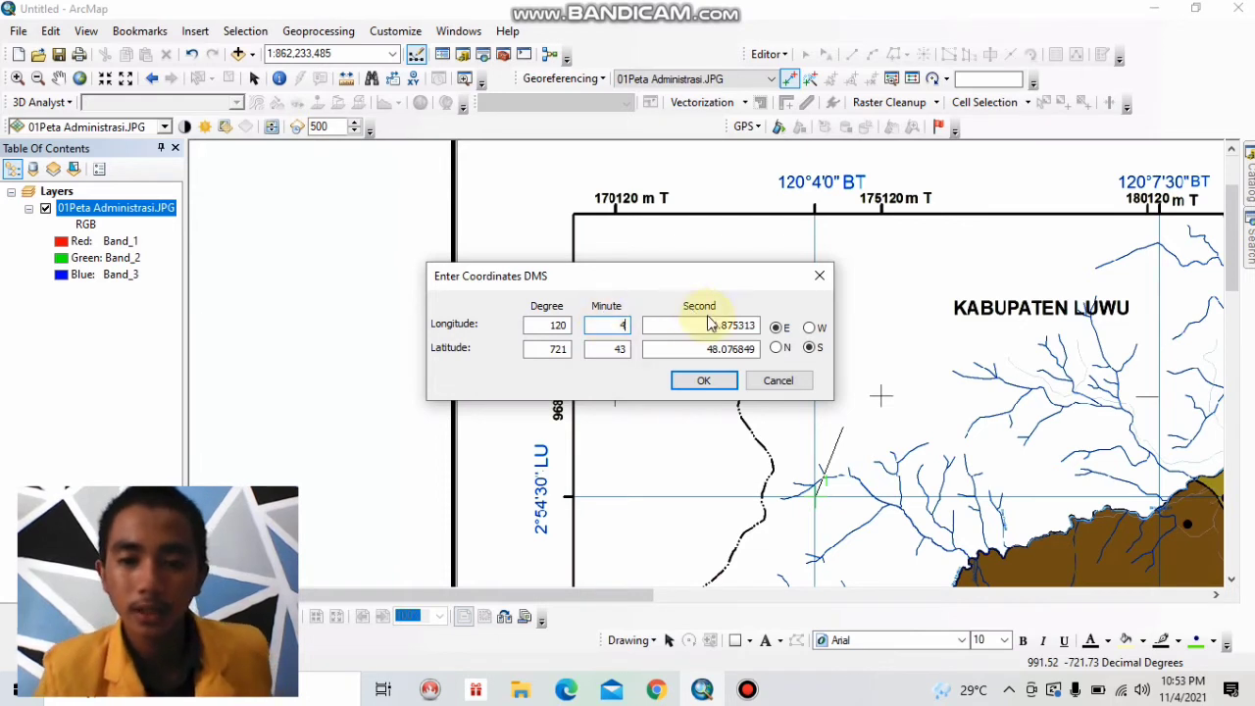
pyautogui.moveTo(757, 324); pyautogui.dragTo(678, 320)
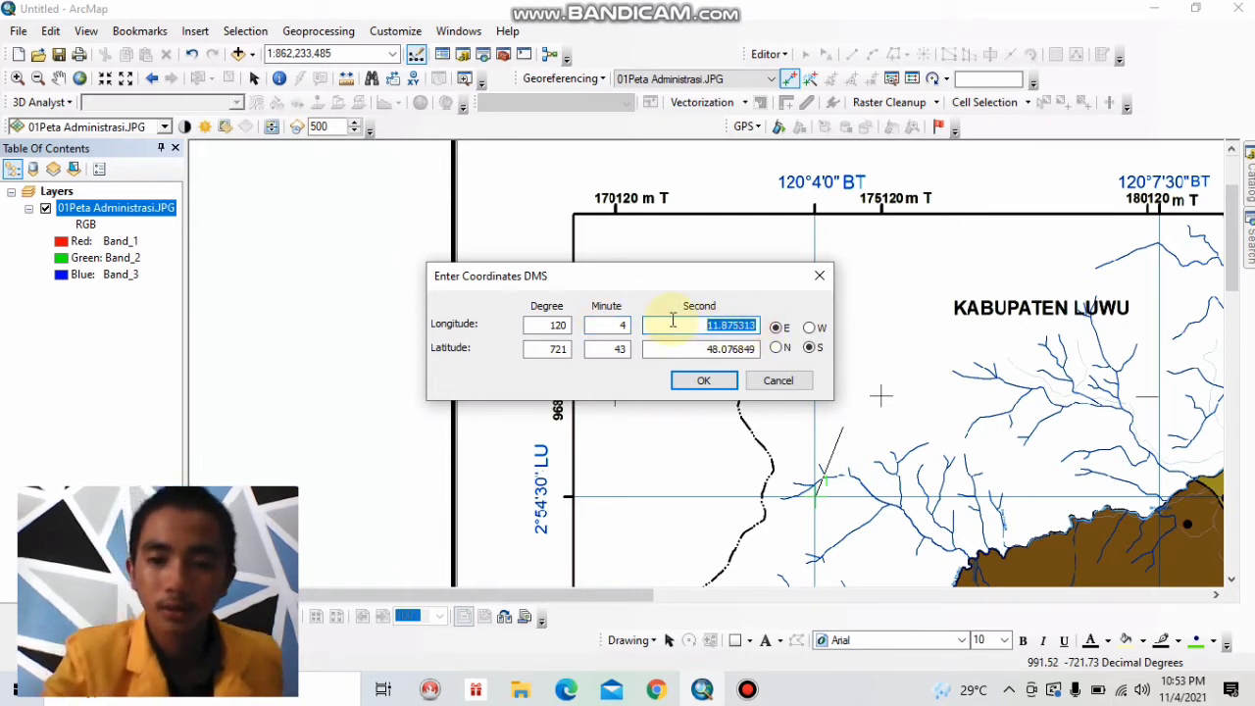
pyautogui.write('0')
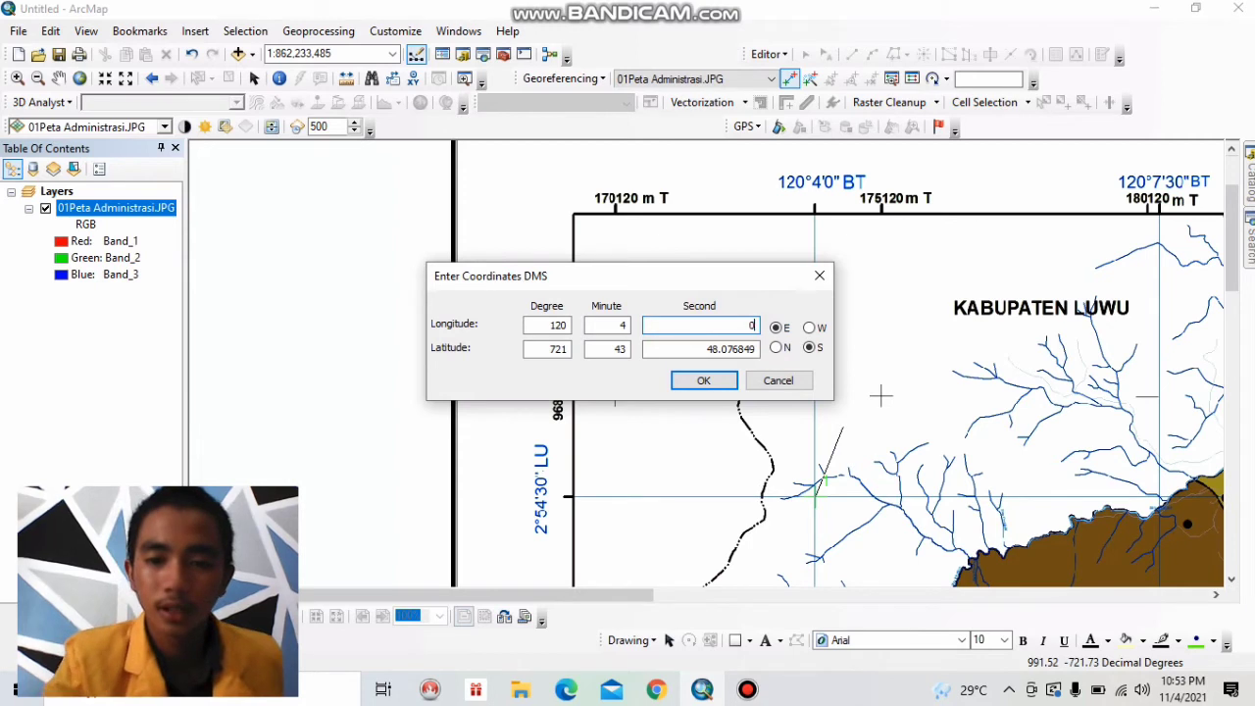
pyautogui.click(777, 328)
# Enter the first control point's target latitude in DMS as 2° 54' 30" S and apply the coordinates.
pyautogui.click(567, 348)
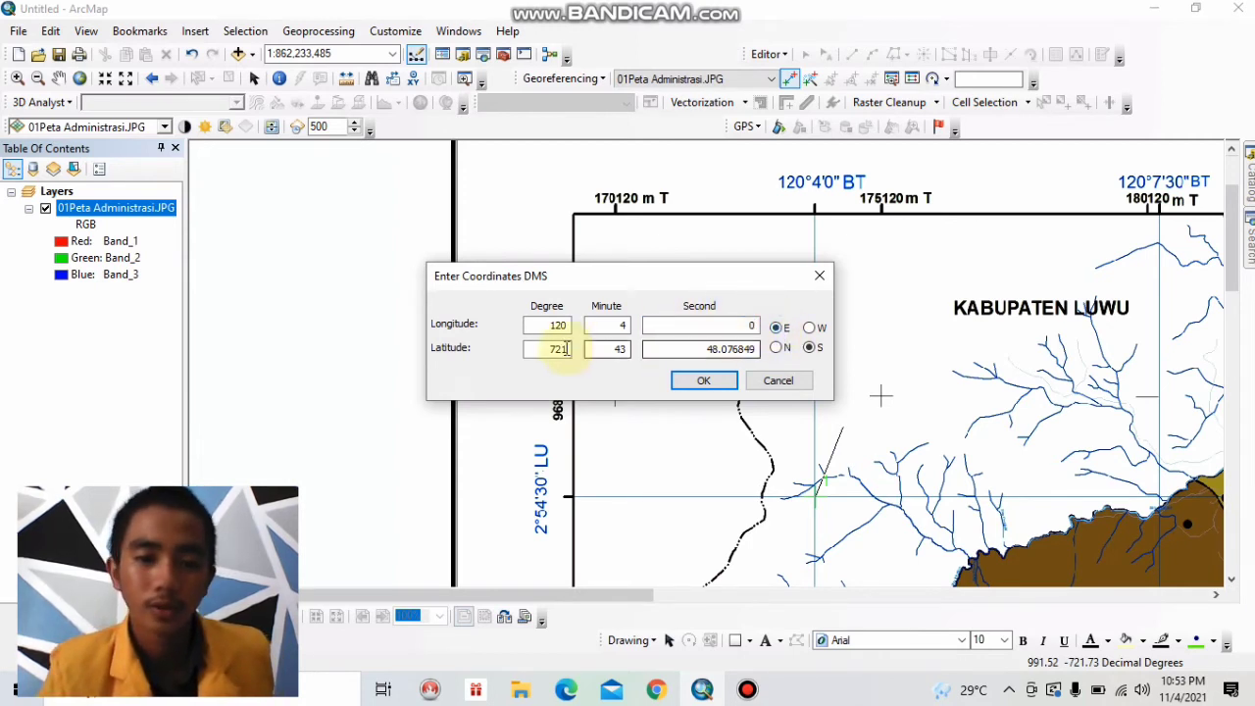
pyautogui.write('721')
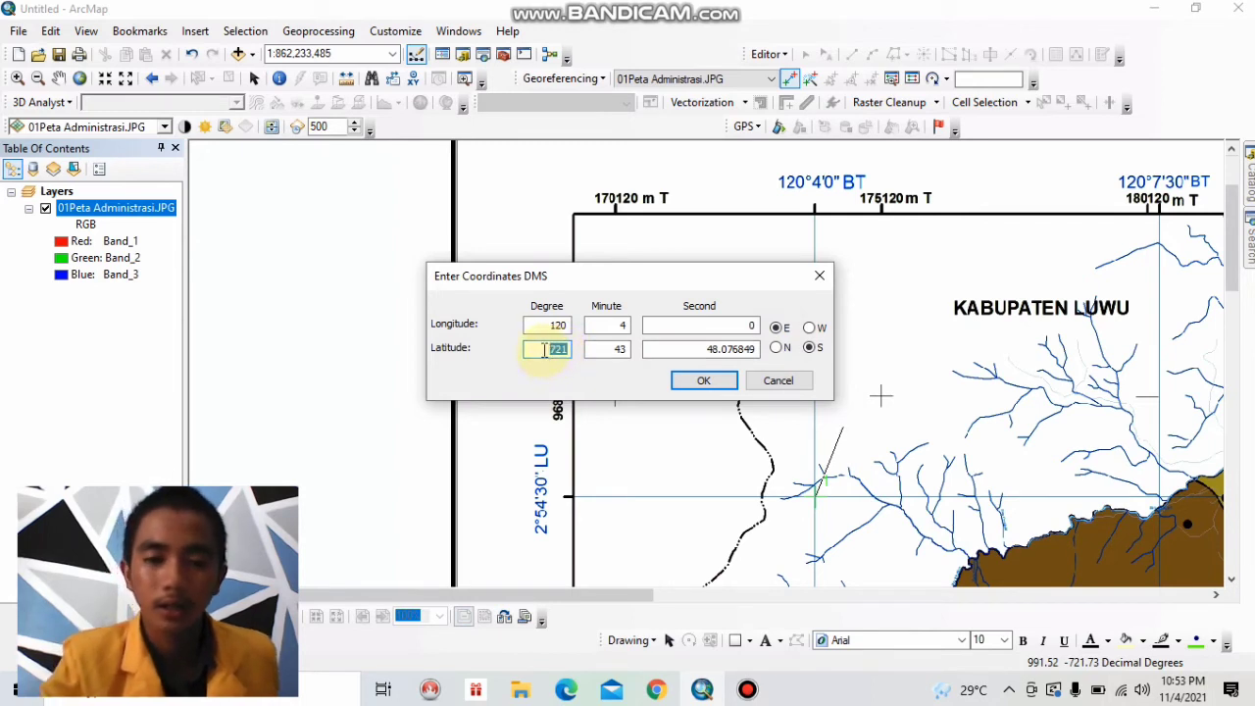
pyautogui.write('2')
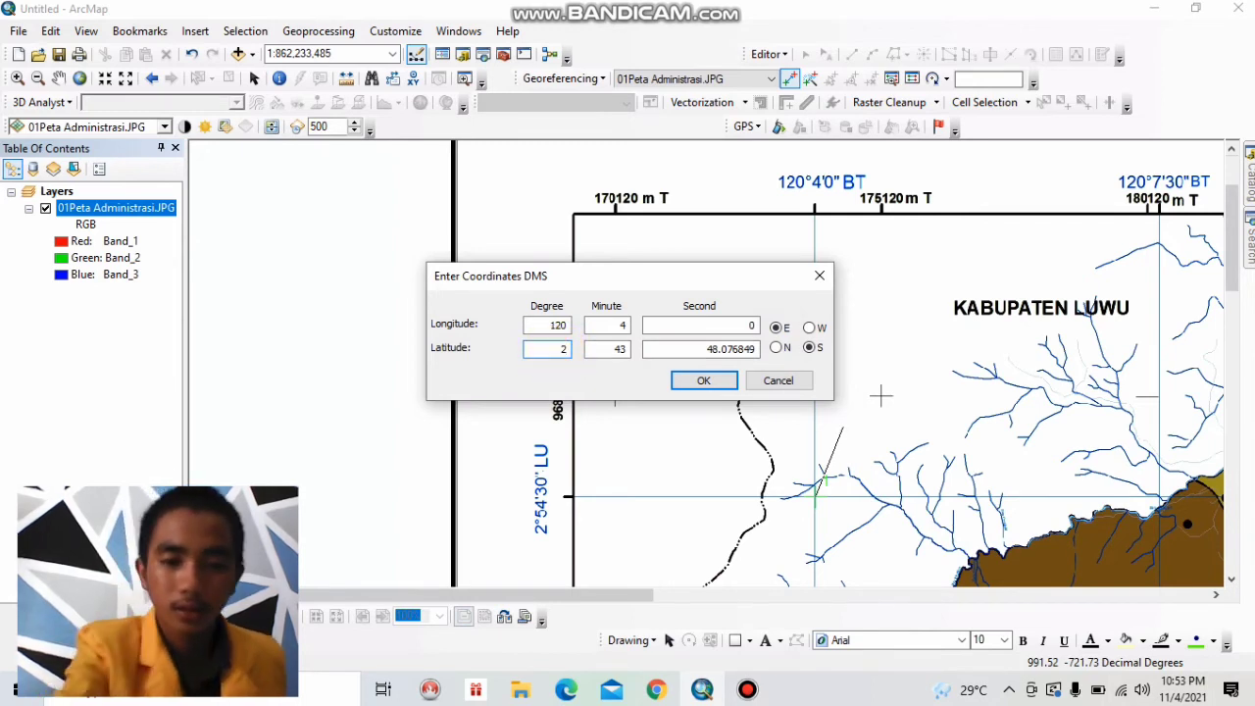
pyautogui.click(620, 352)
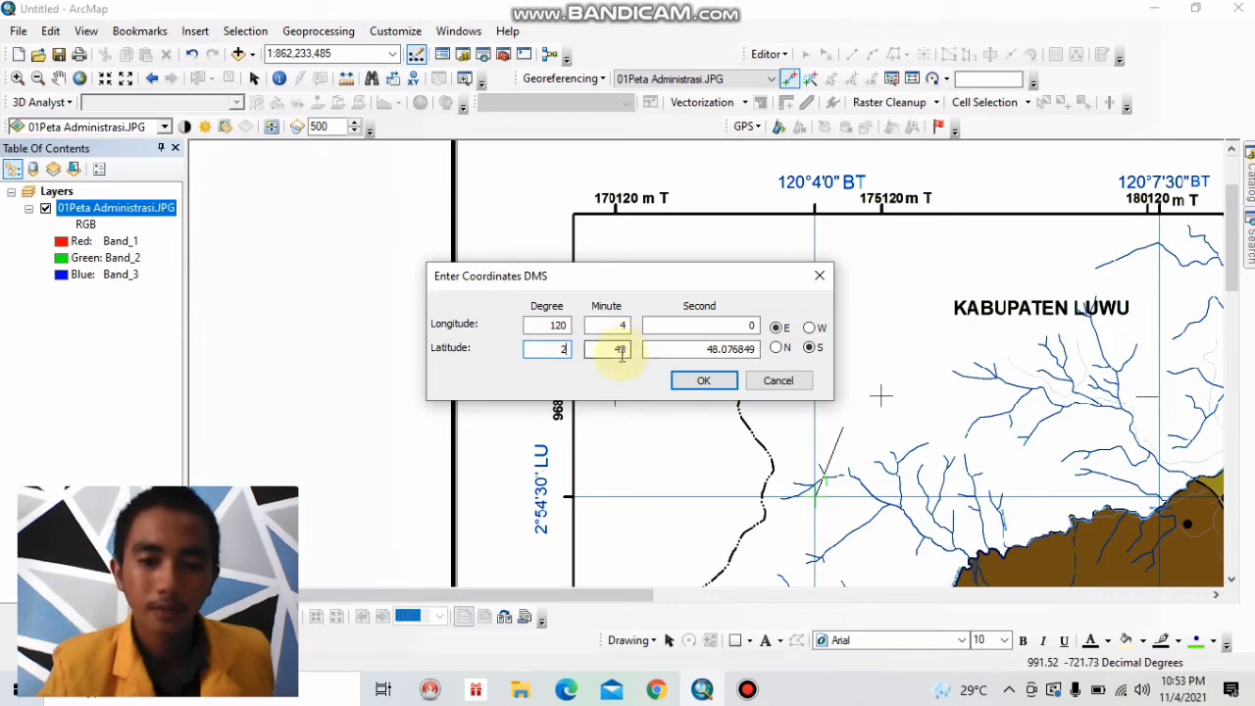
pyautogui.moveTo(625, 348); pyautogui.dragTo(579, 351)
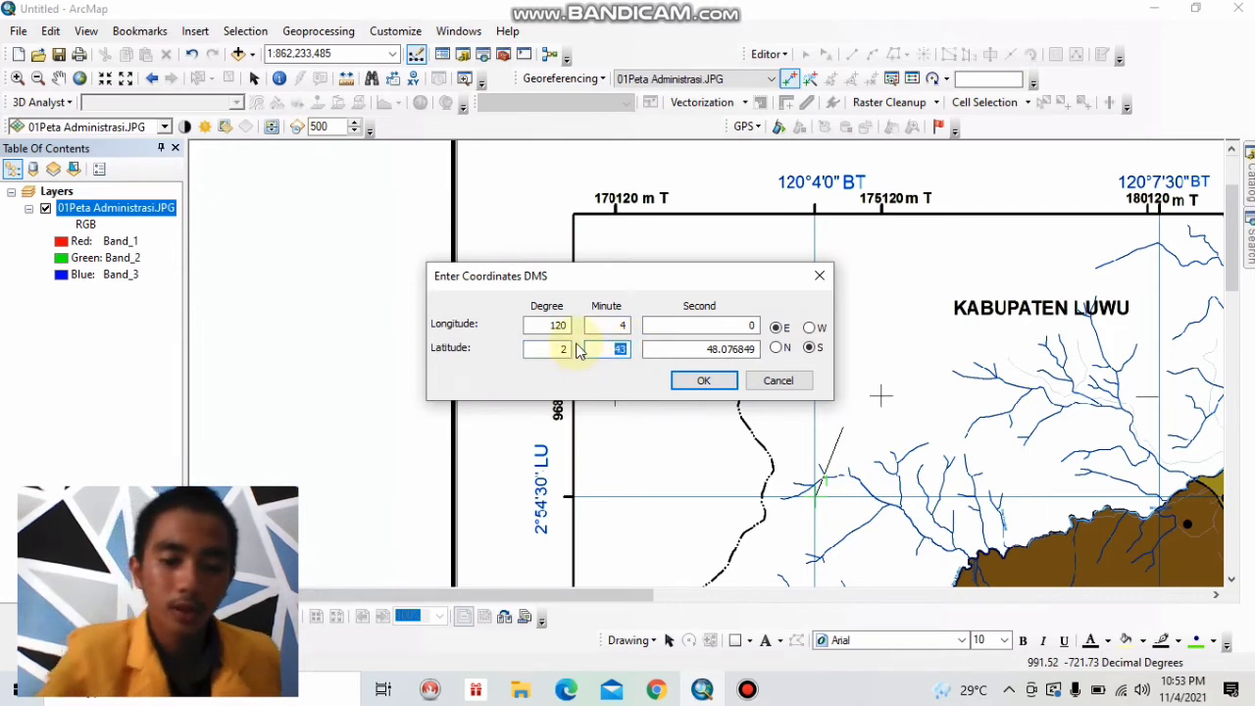
pyautogui.write('54')
pyautogui.click(760, 350)
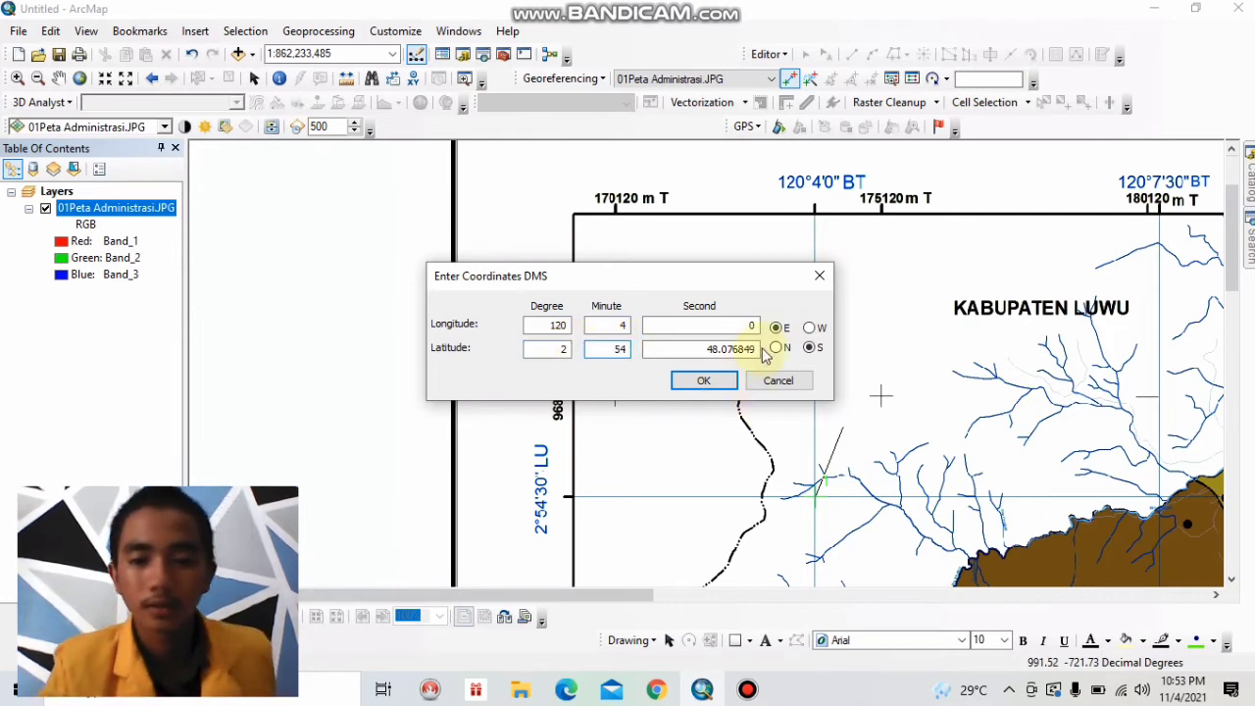
pyautogui.moveTo(760, 350); pyautogui.dragTo(702, 345)
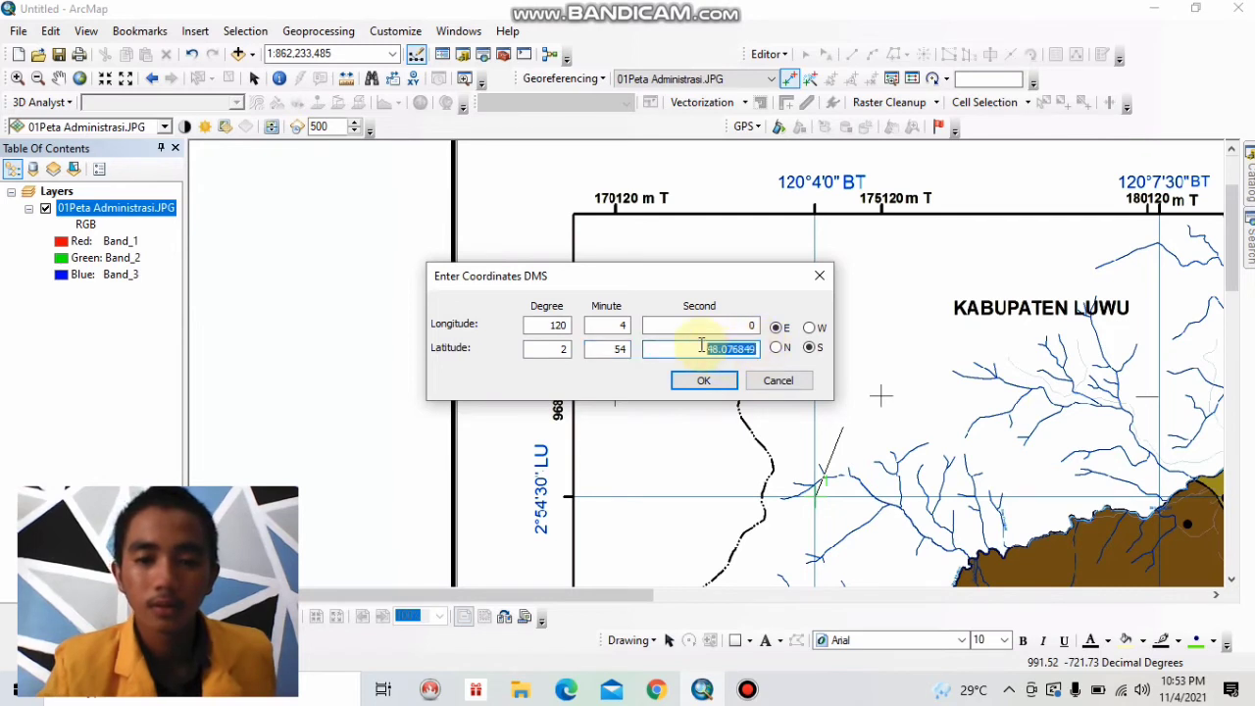
pyautogui.write('30')
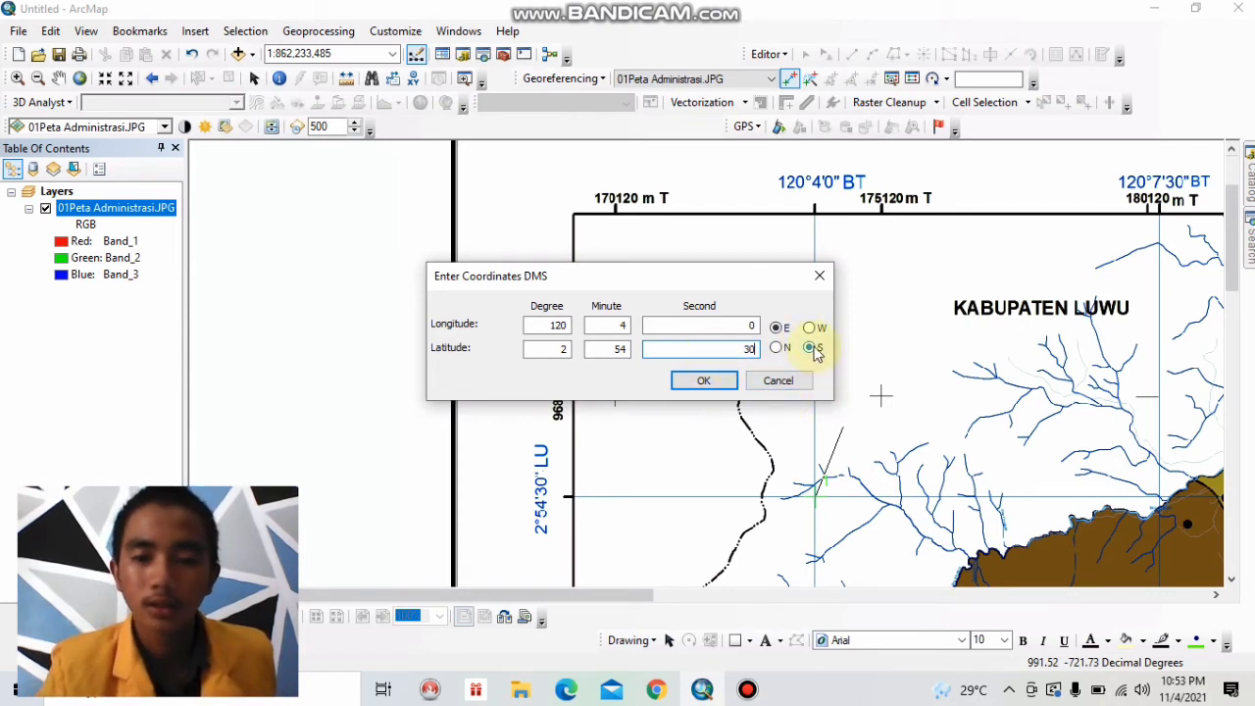
pyautogui.click(708, 381)
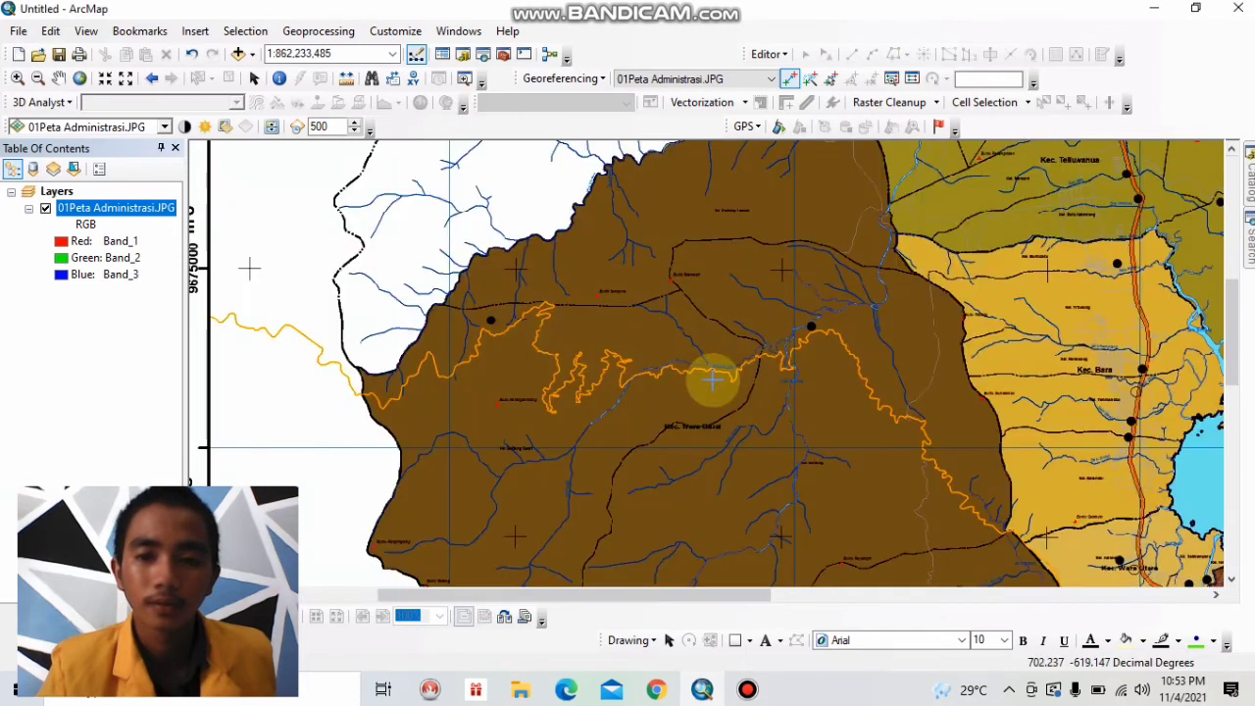
# Place a control point where the 120°14'30" BT and 2°54'30" LU grid lines cross near the map's northeast corner and open its DMS coordinate entry.
pyautogui.click(78, 79)
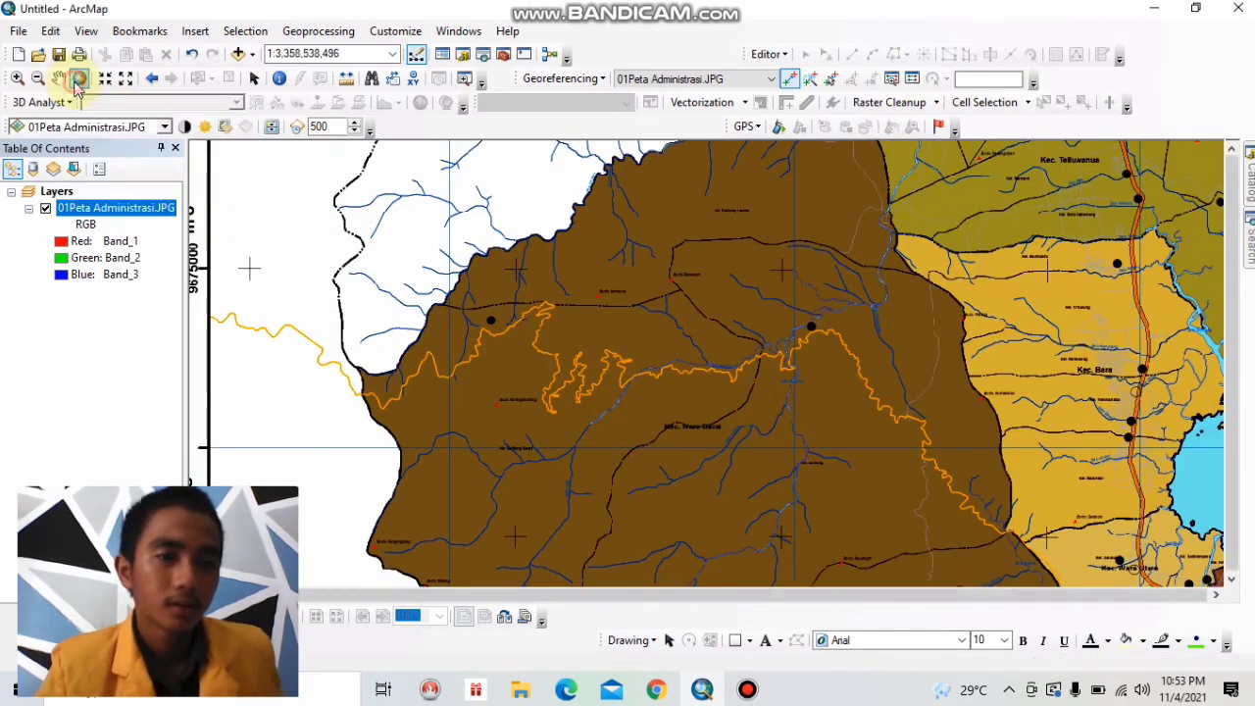
pyautogui.click(17, 77)
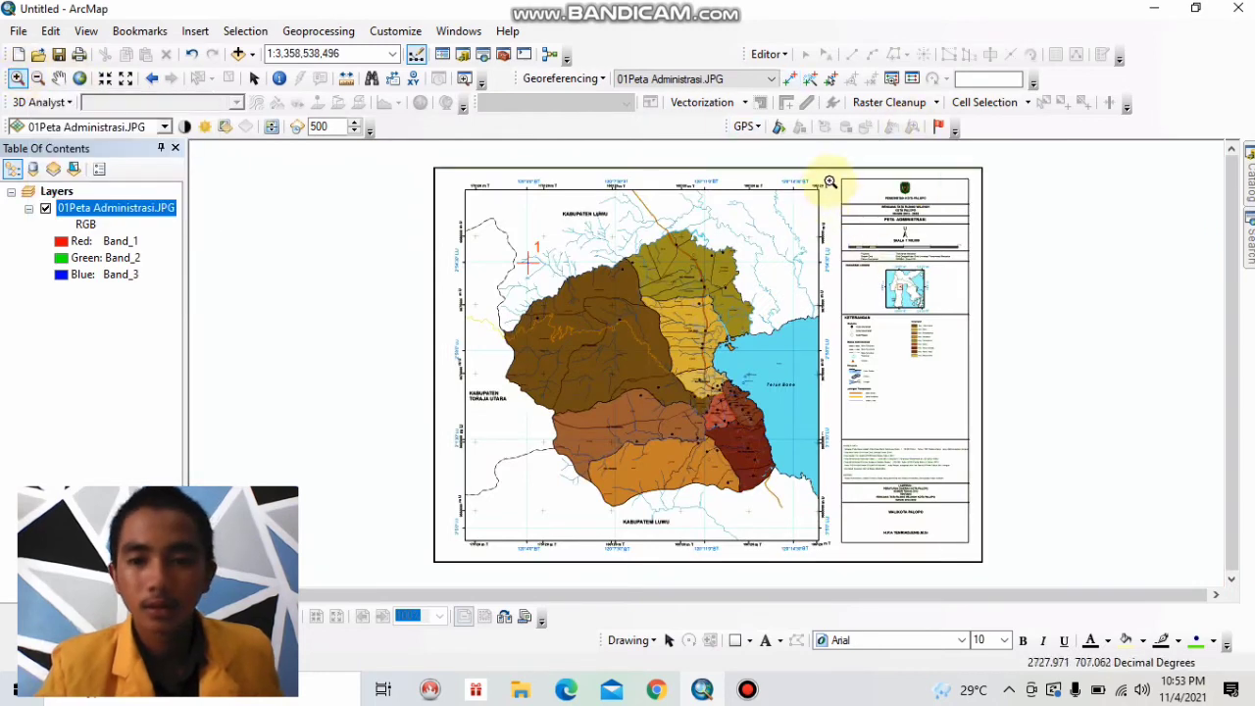
pyautogui.moveTo(837, 176); pyautogui.dragTo(768, 298)
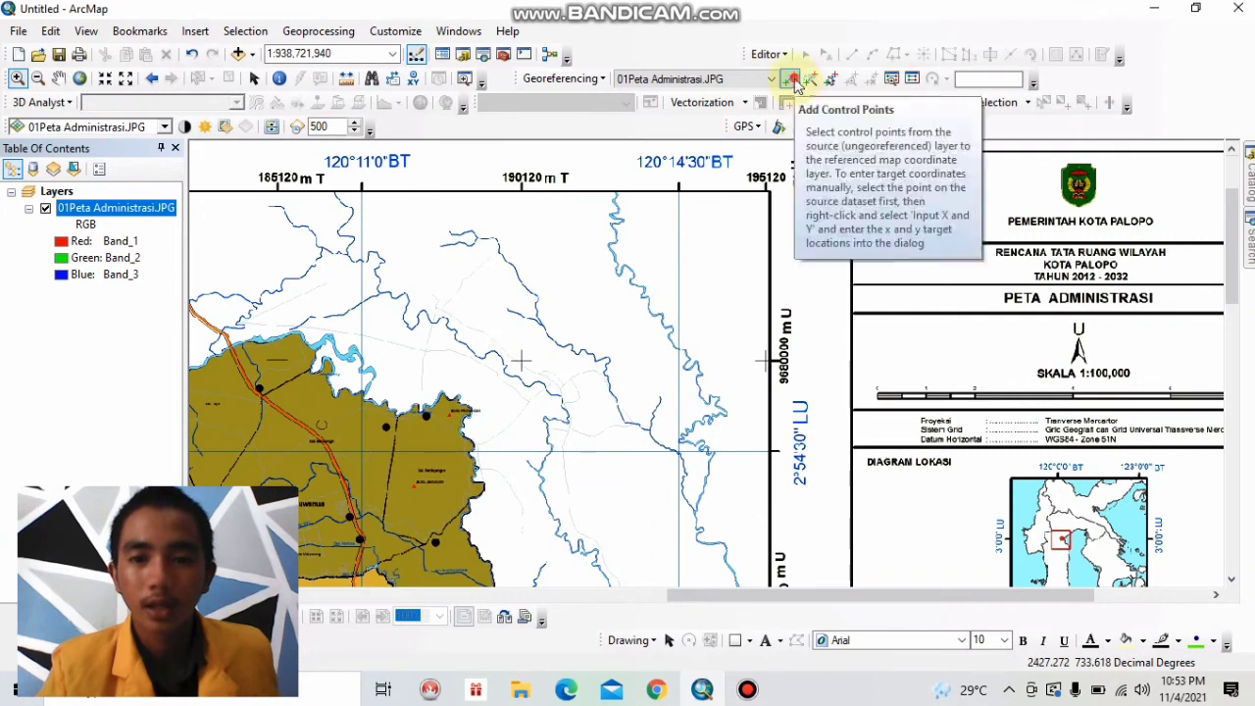
pyautogui.click(792, 81)
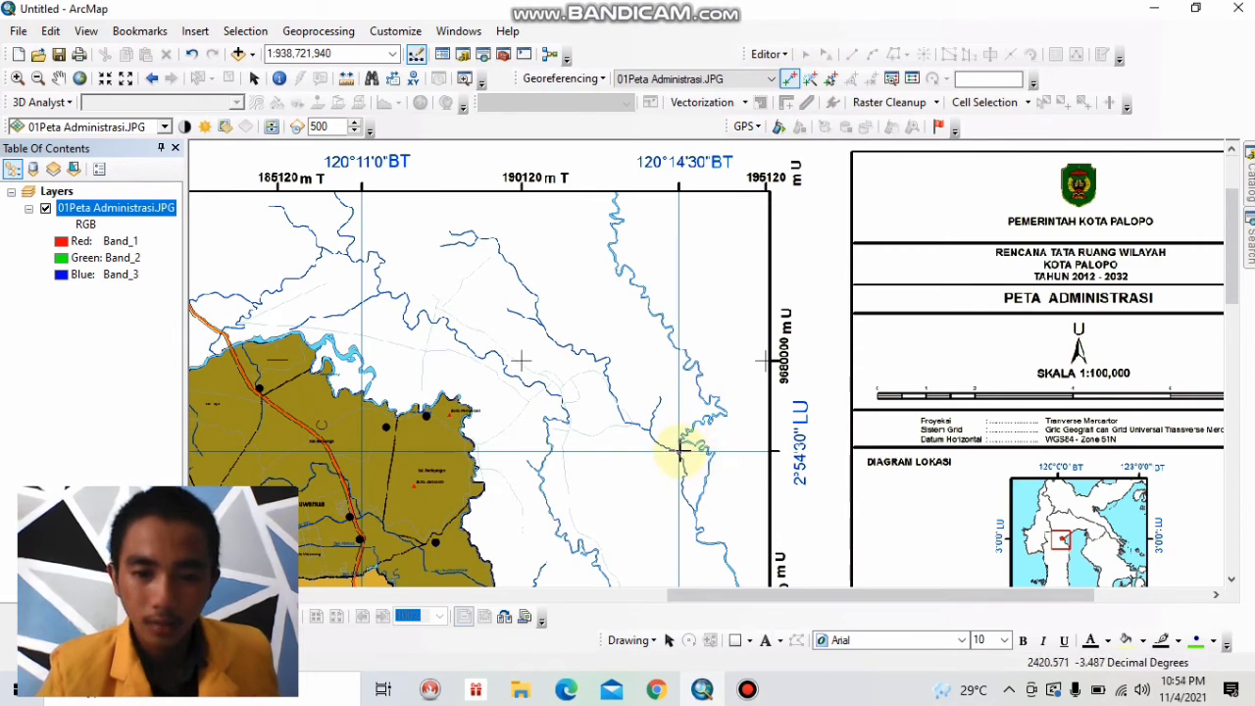
pyautogui.rightClick(648, 399)
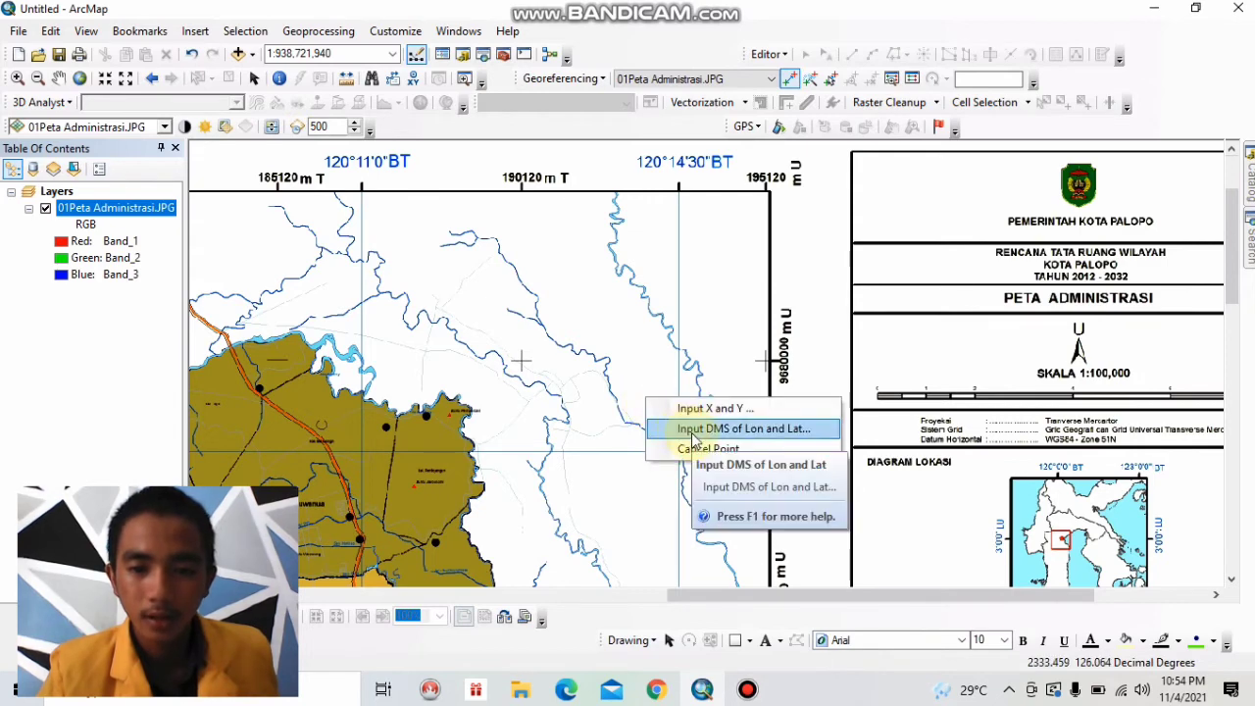
pyautogui.click(693, 433)
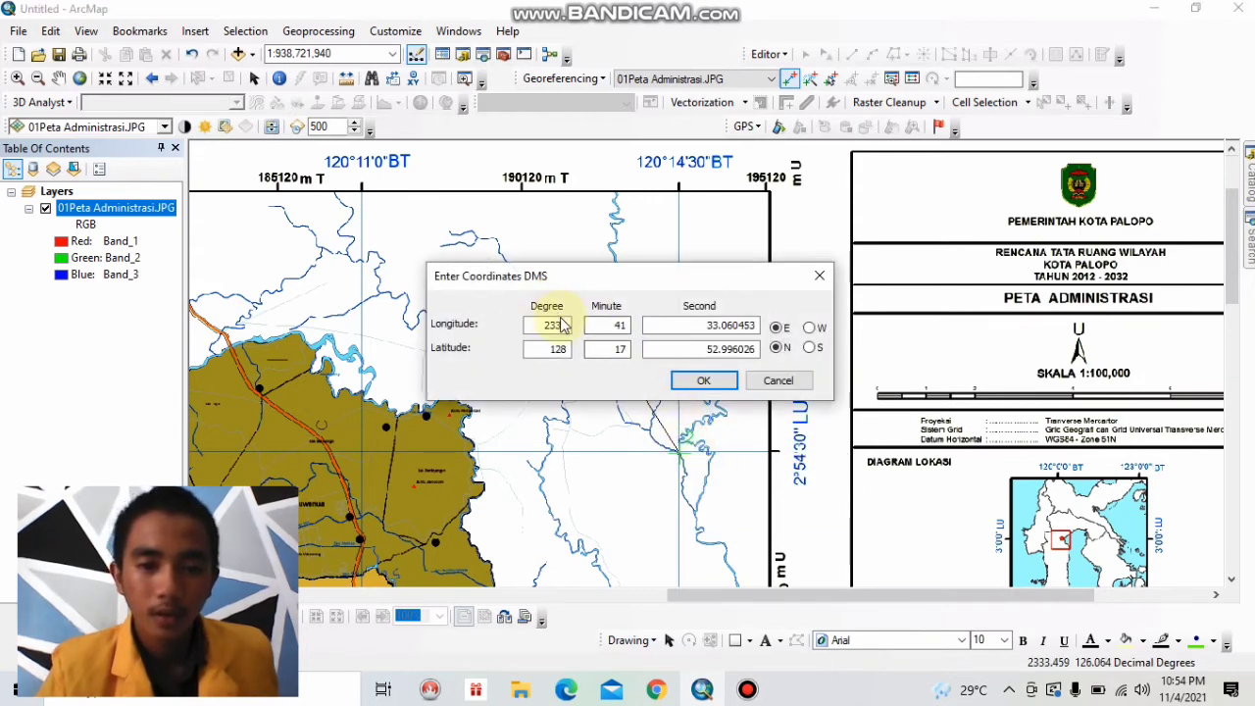
# Enter the northeast control point's target longitude in DMS as 120° 14' 30" E.
pyautogui.moveTo(567, 325); pyautogui.dragTo(539, 325)
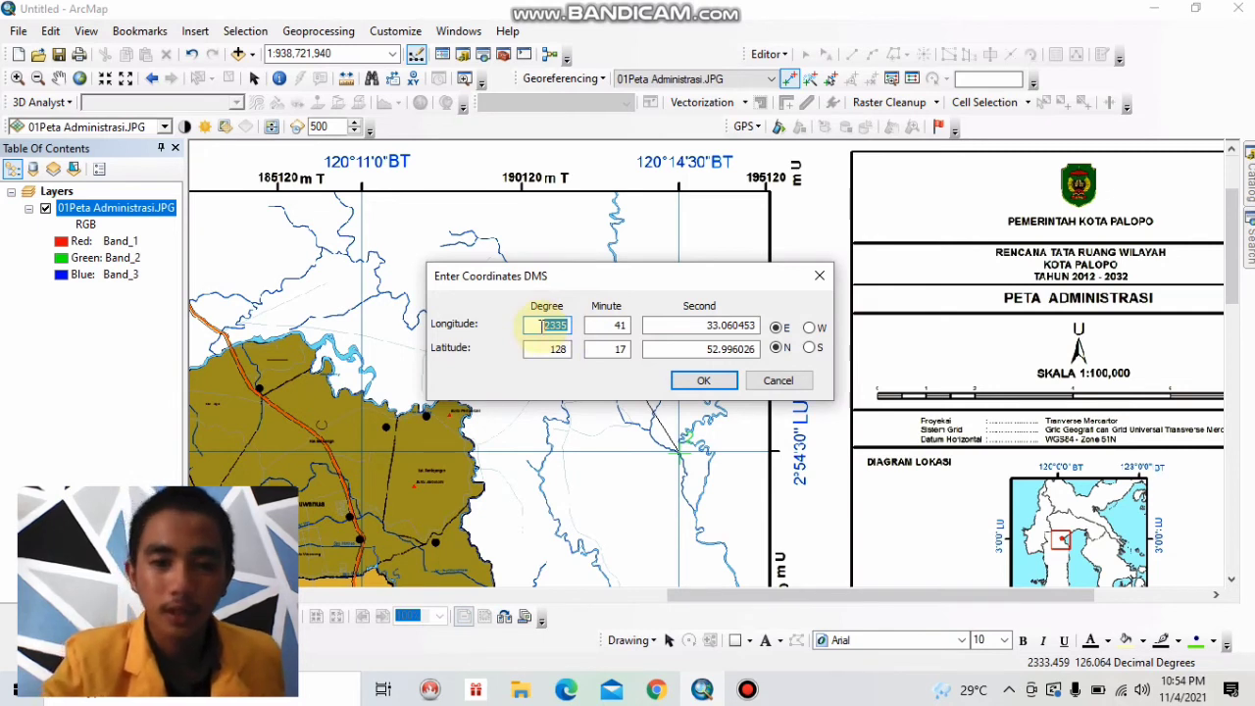
pyautogui.write('120')
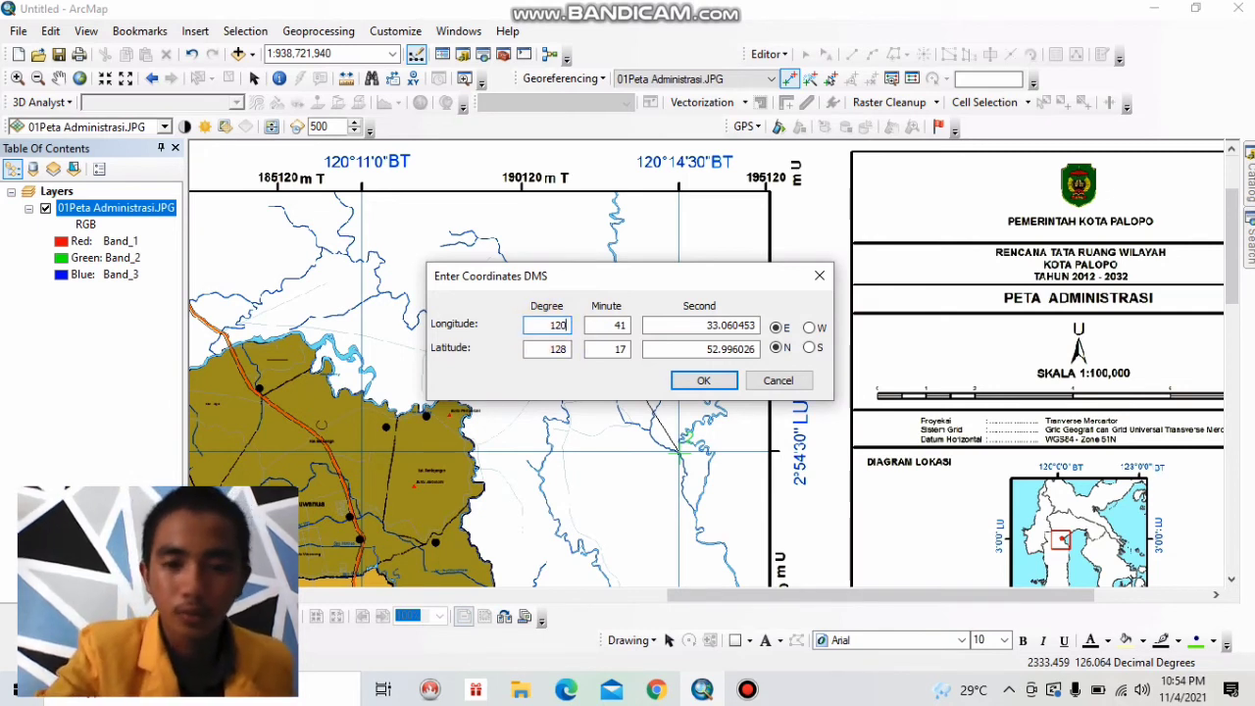
pyautogui.doubleClick(616, 326)
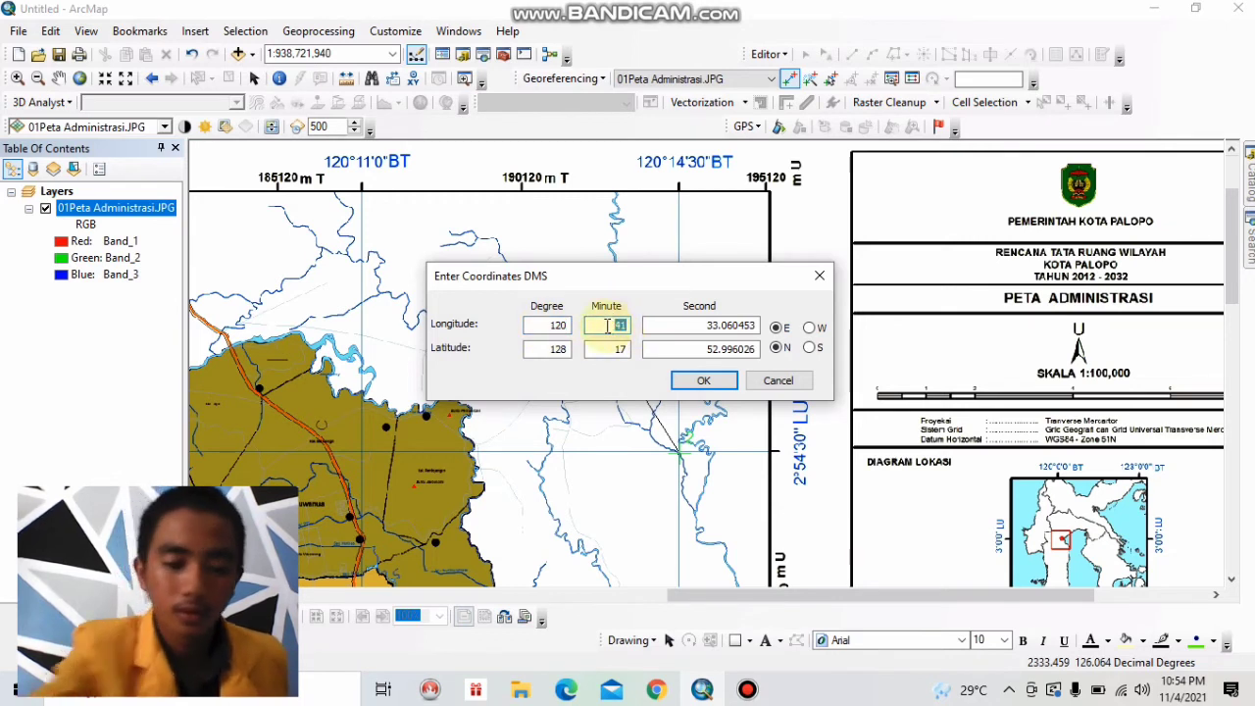
pyautogui.write('1')
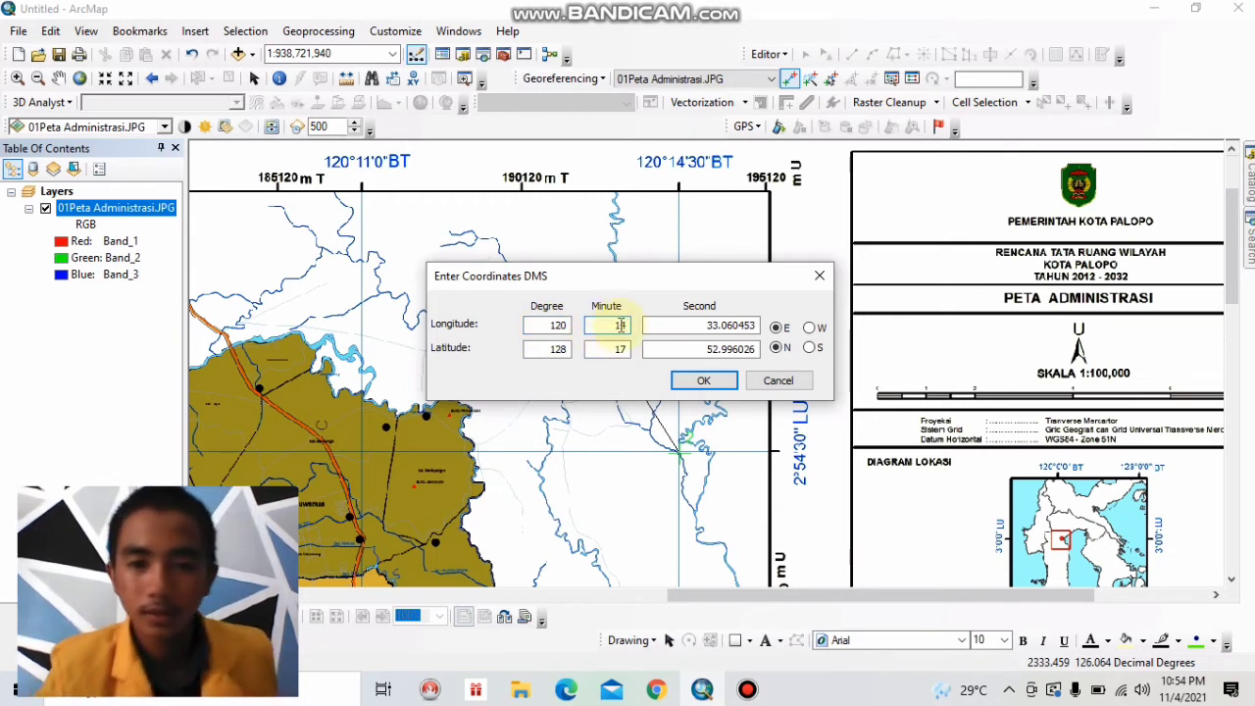
pyautogui.write('4')
pyautogui.press('Tab')
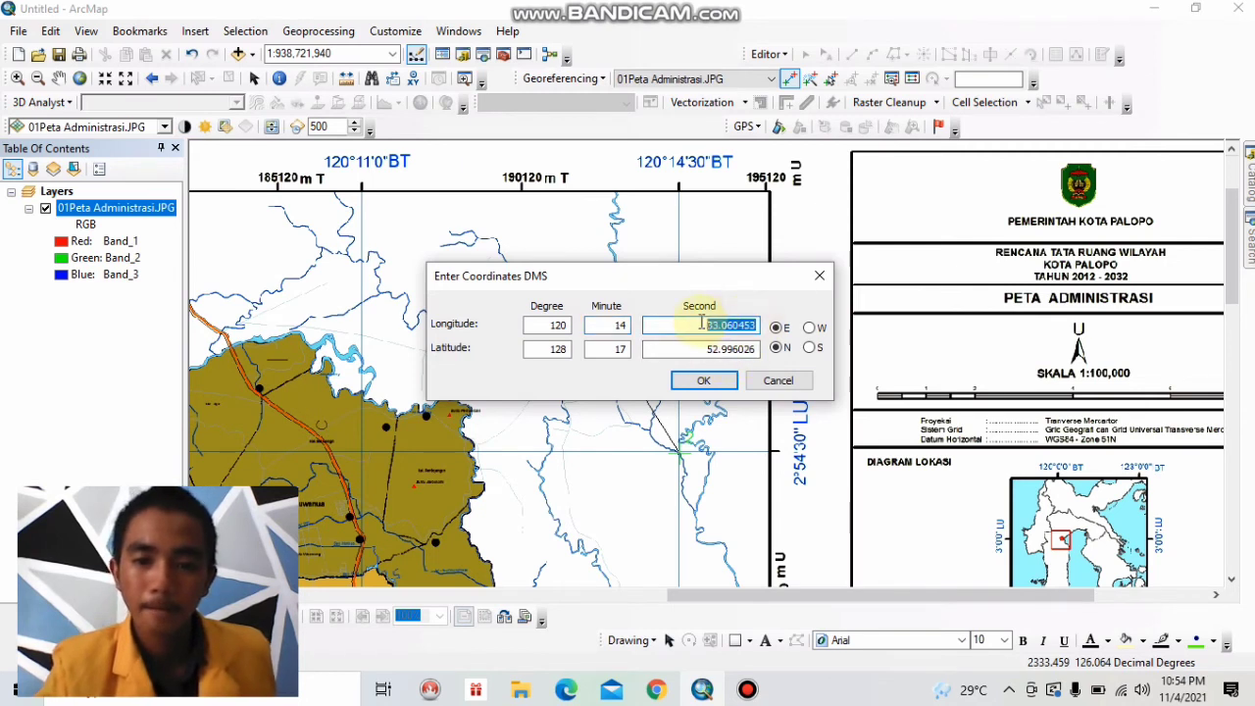
pyautogui.write('30')
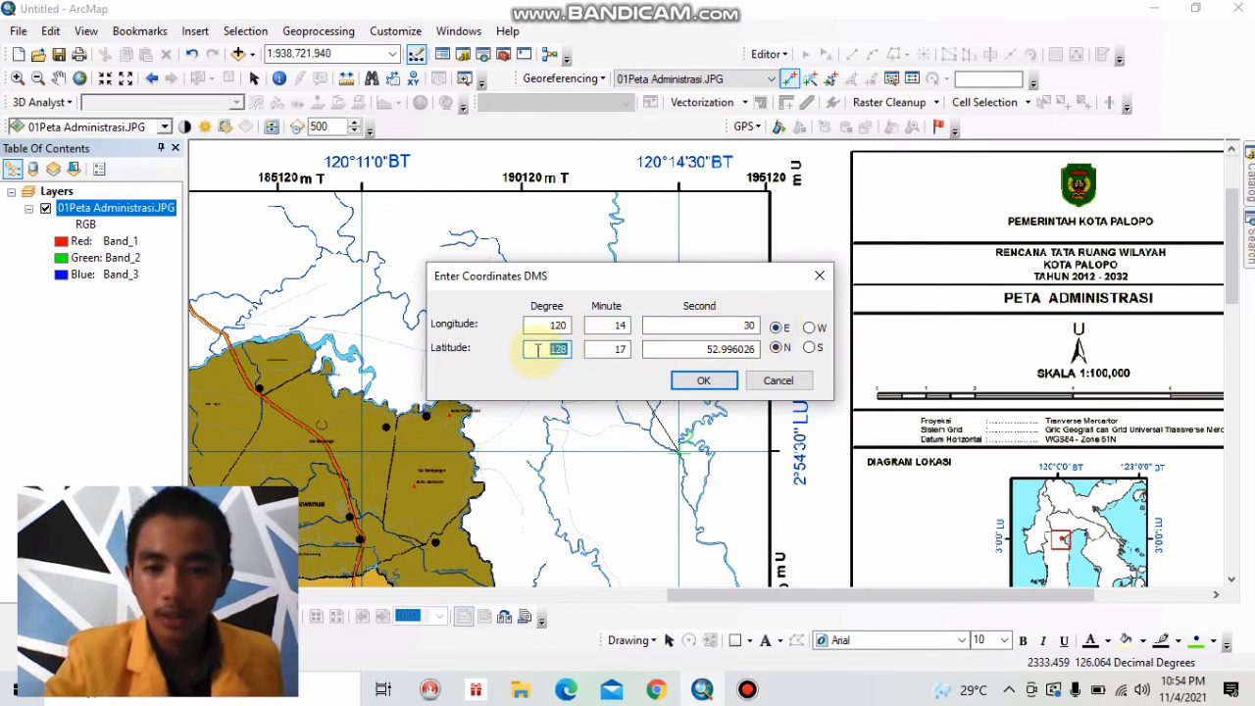
# Set the northeast control point's target latitude to 2° 54' 30" S and apply the coordinates.
pyautogui.write('2')
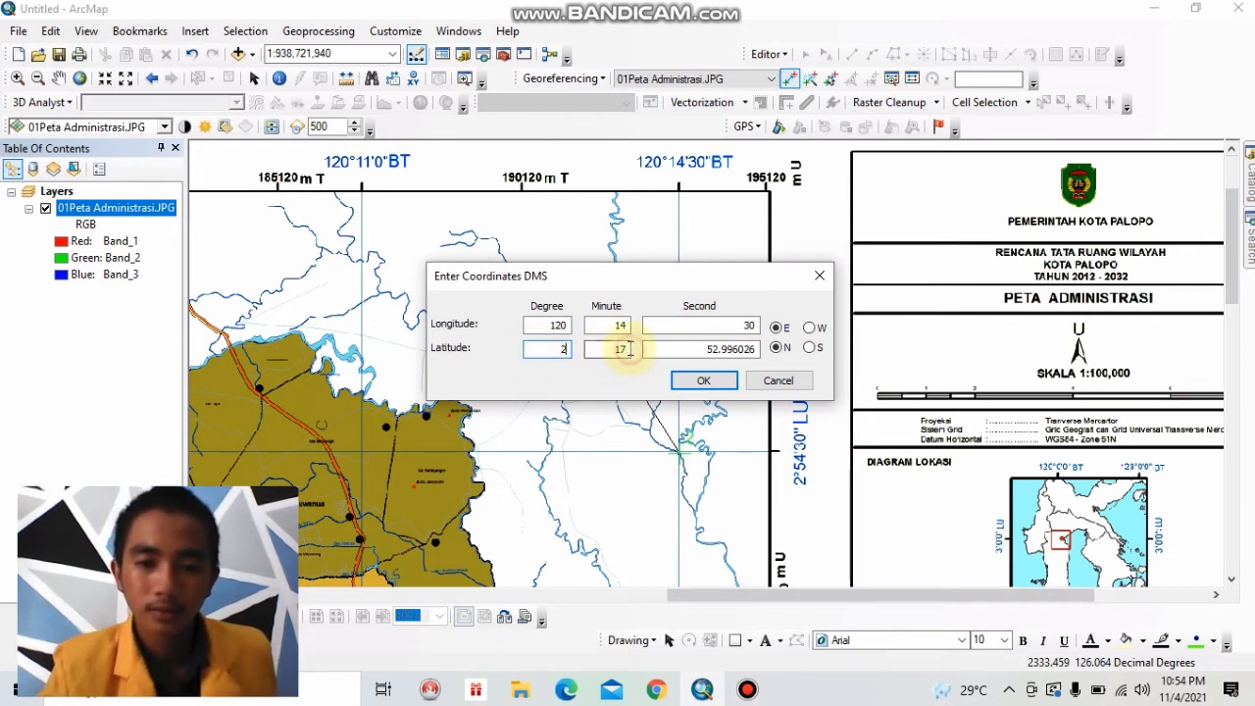
pyautogui.press('Tab')
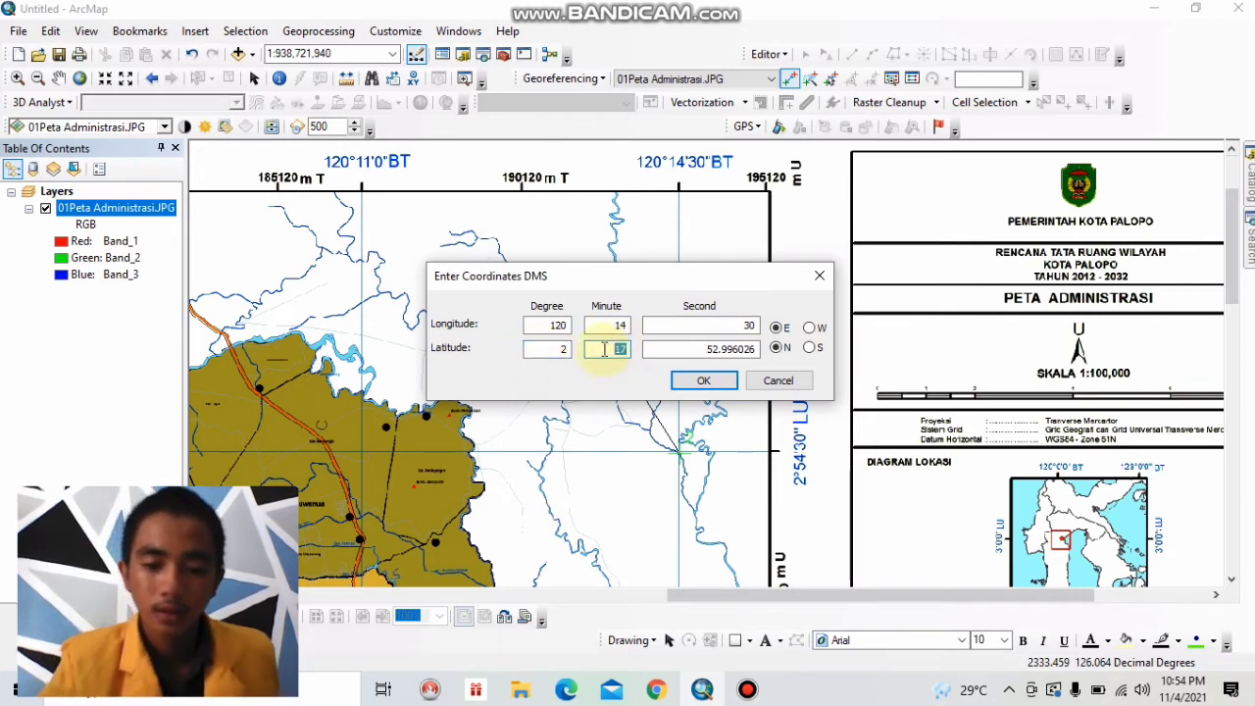
pyautogui.write('54')
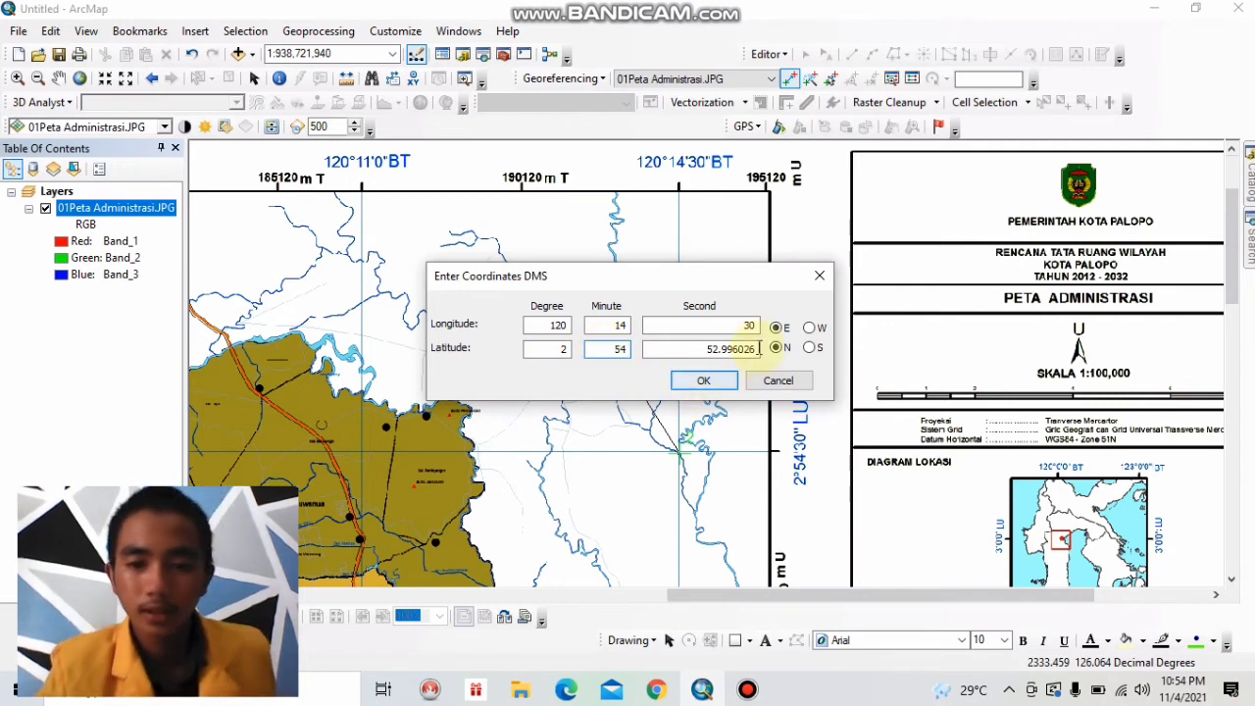
pyautogui.press('Tab')
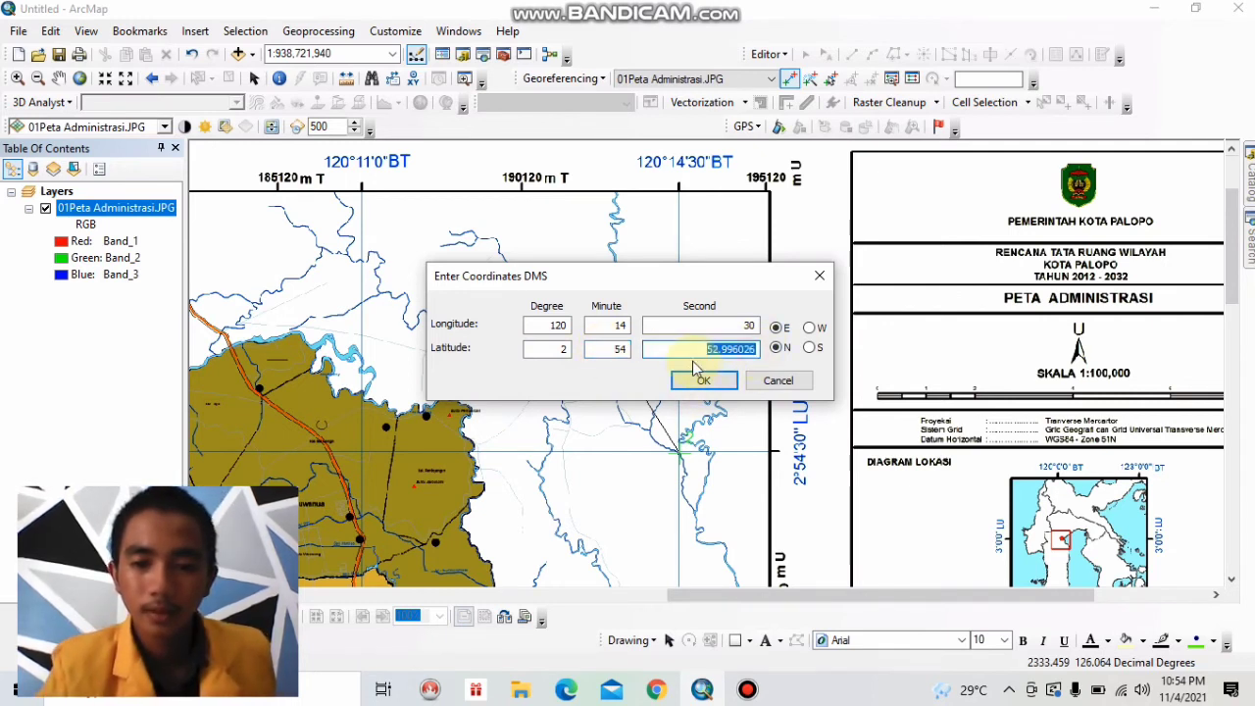
pyautogui.write('30')
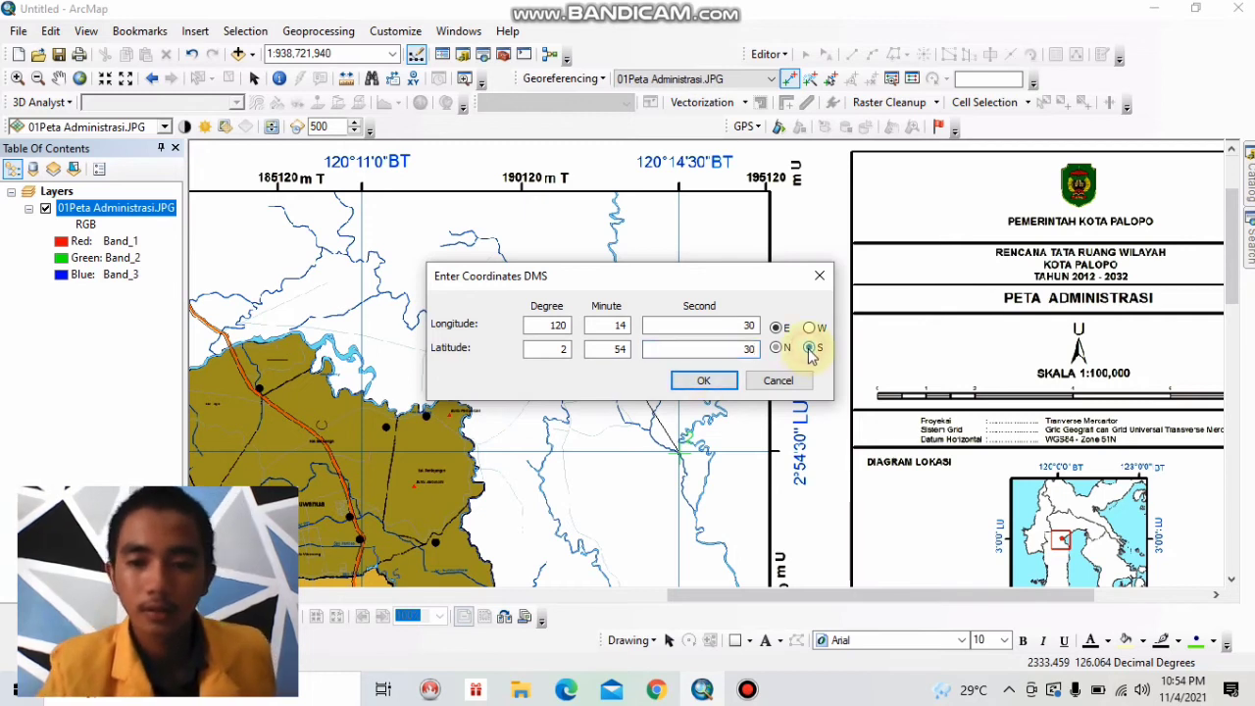
pyautogui.click(716, 381)
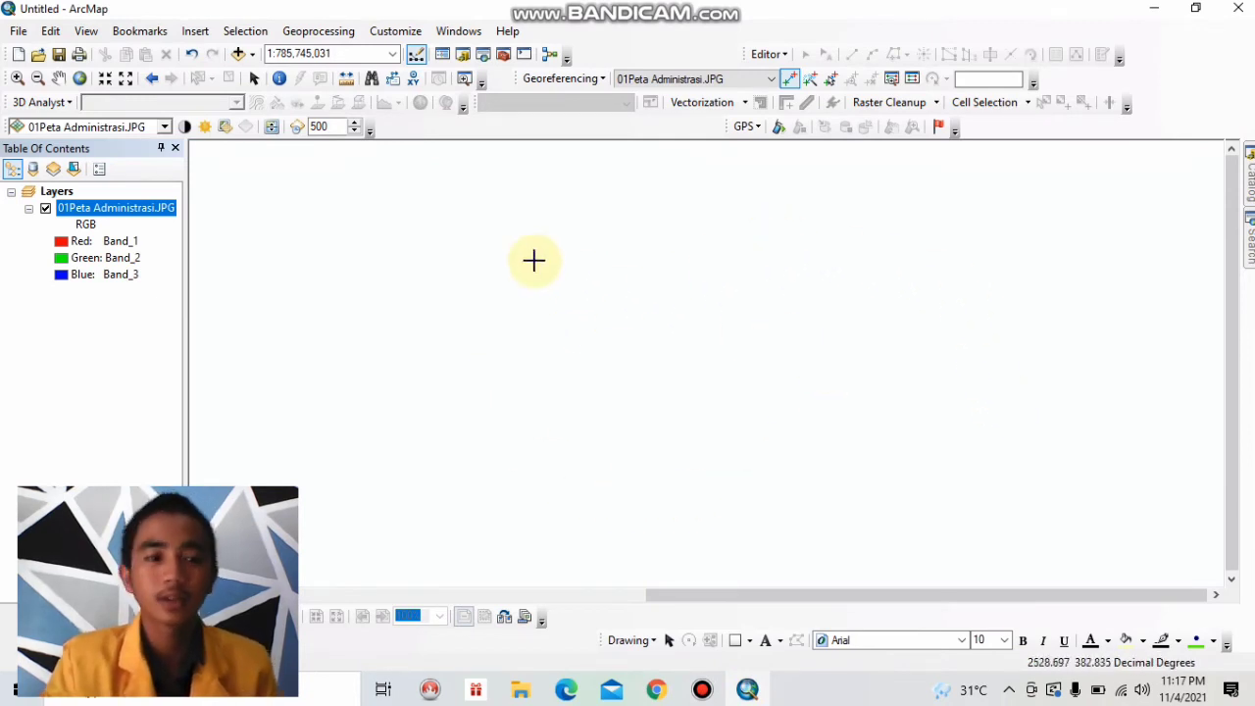
# Zoom to the full extent of the 01Peta Administrasi.JPG layer.
pyautogui.rightClick(142, 216)
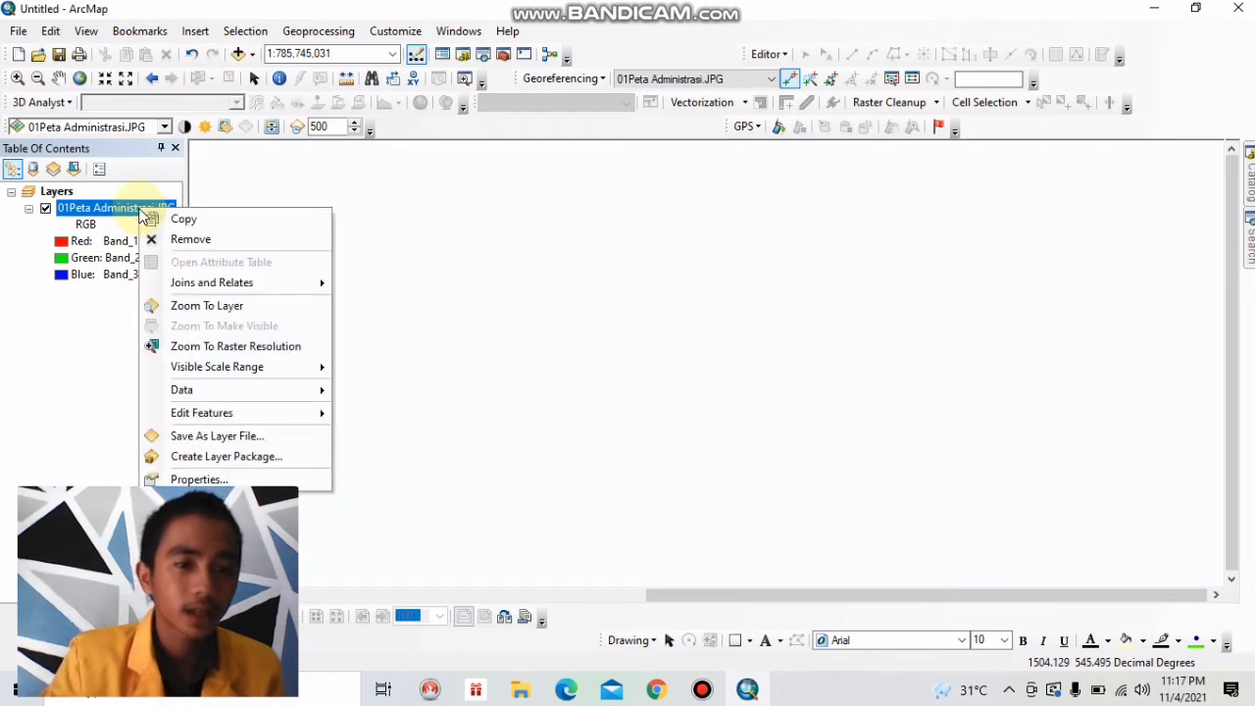
pyautogui.click(246, 307)
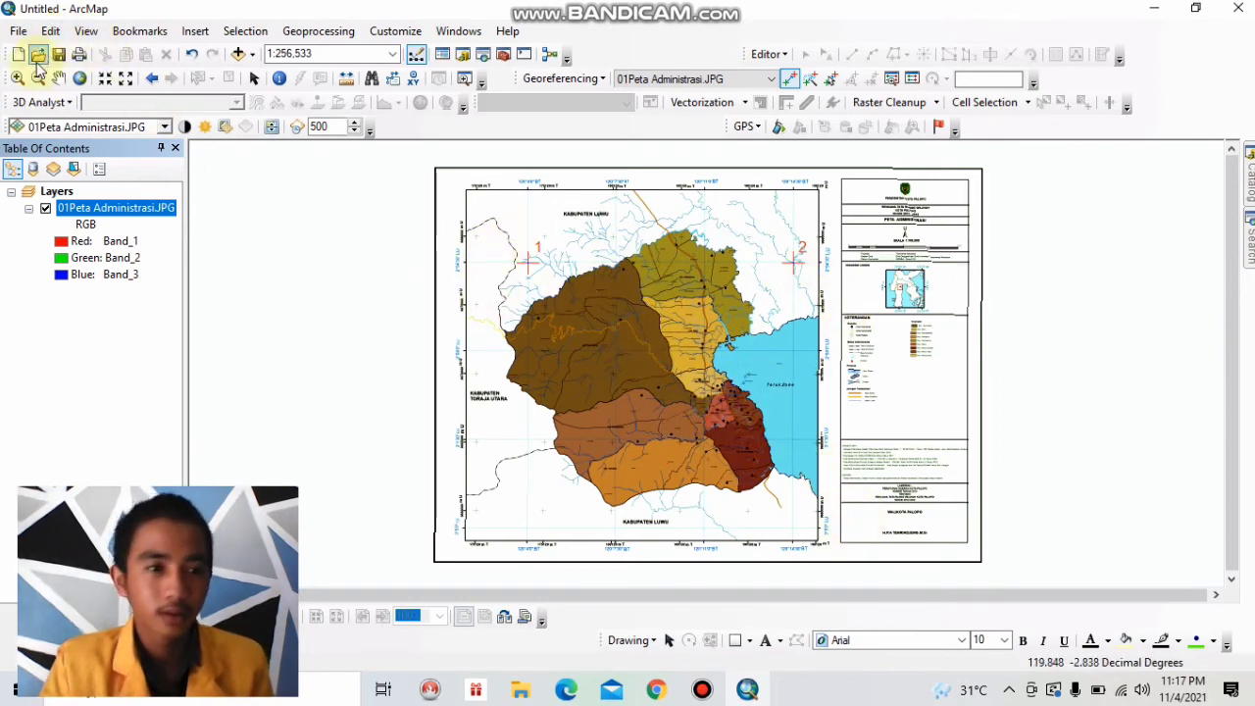
pyautogui.click(847, 543)
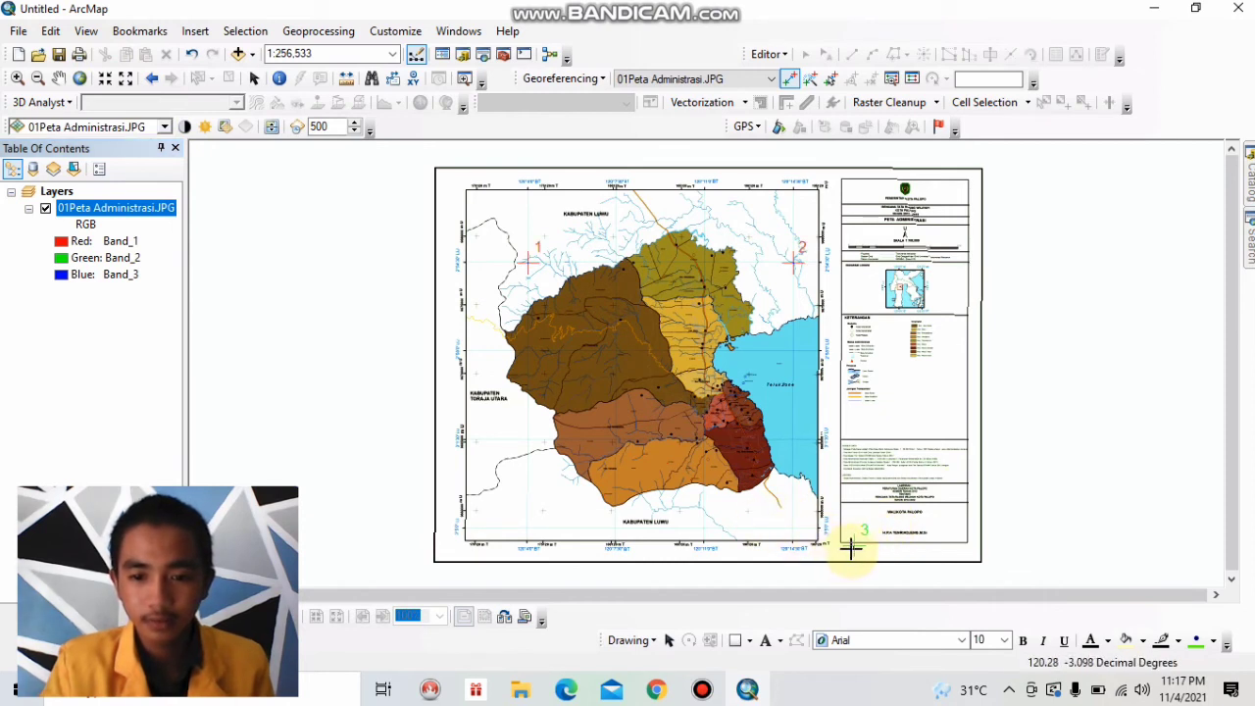
pyautogui.rightClick(855, 547)
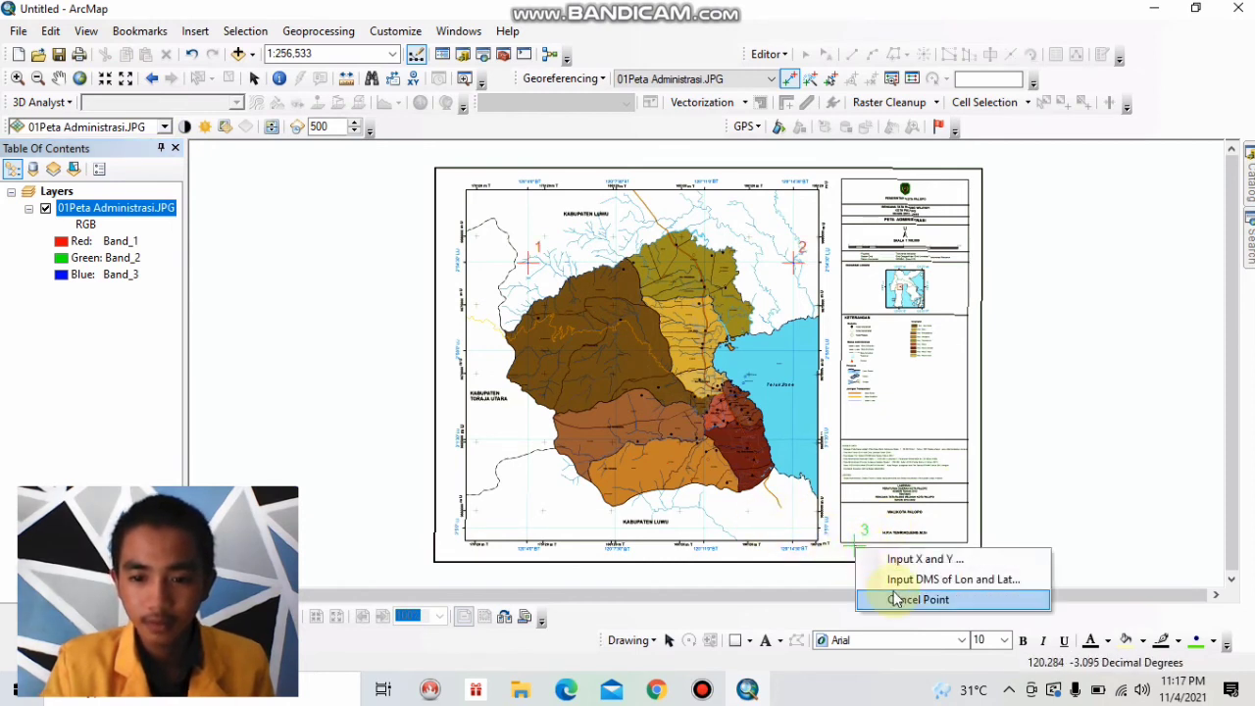
pyautogui.click(892, 598)
# Place a control point where the 120°14'30" BT and 3°5'0" LU grid lines cross near the map's southeast corner and open its DMS coordinate entry.
pyautogui.click(17, 77)
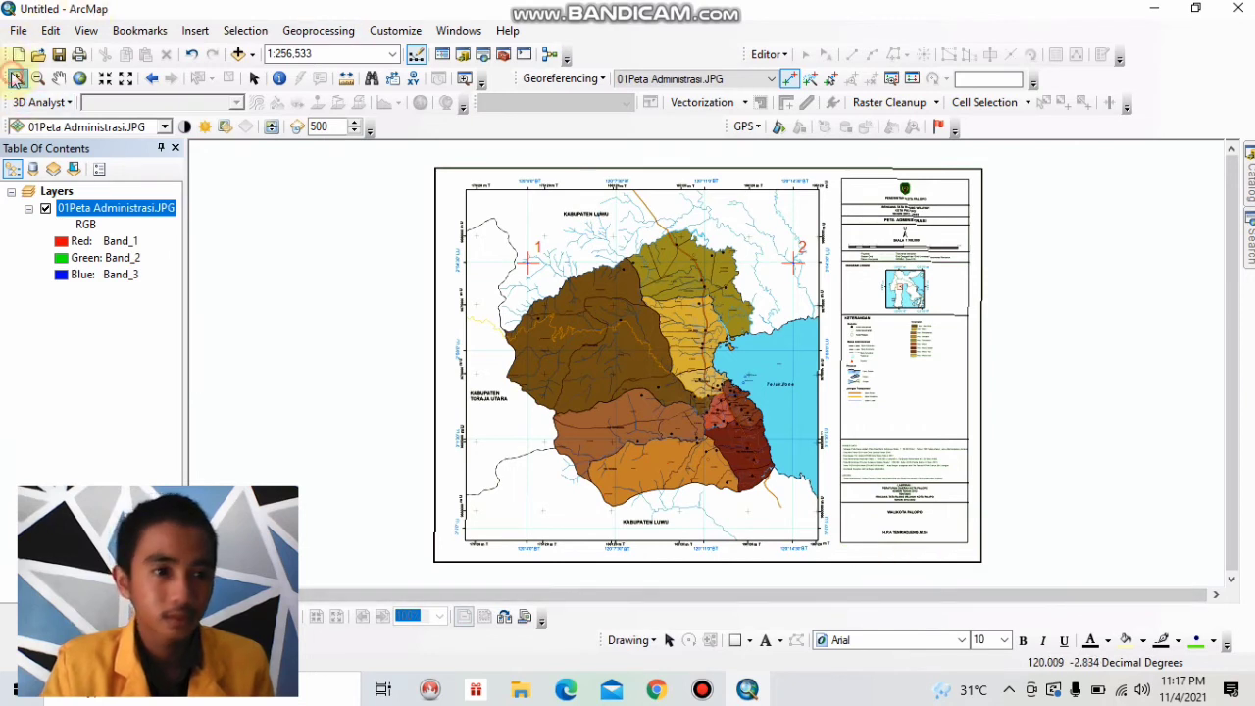
pyautogui.moveTo(849, 557); pyautogui.dragTo(738, 497)
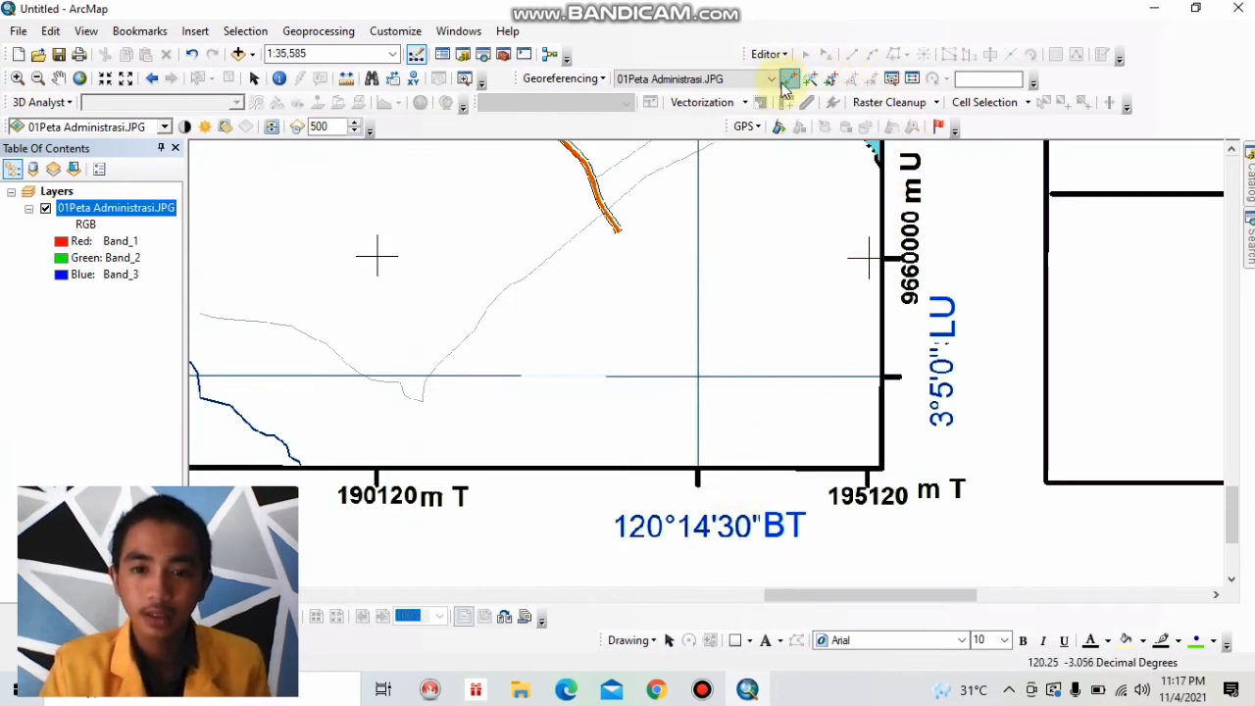
pyautogui.click(787, 81)
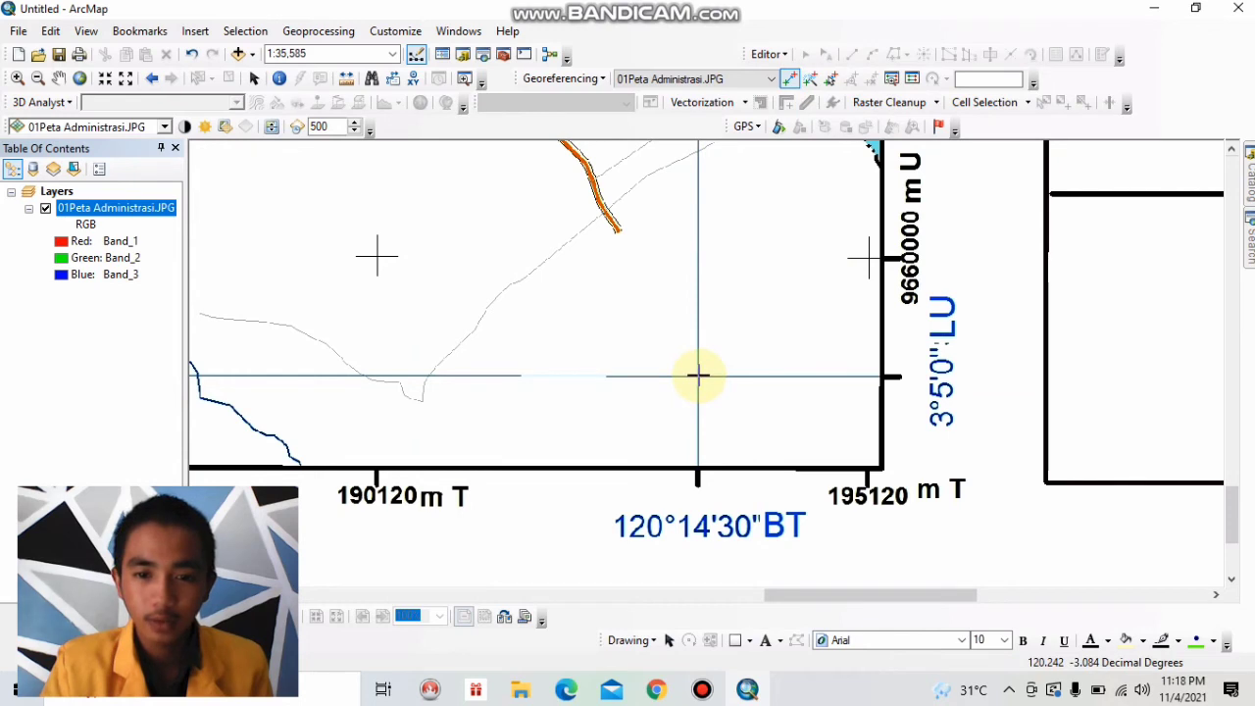
pyautogui.click(698, 375)
pyautogui.rightClick(726, 355)
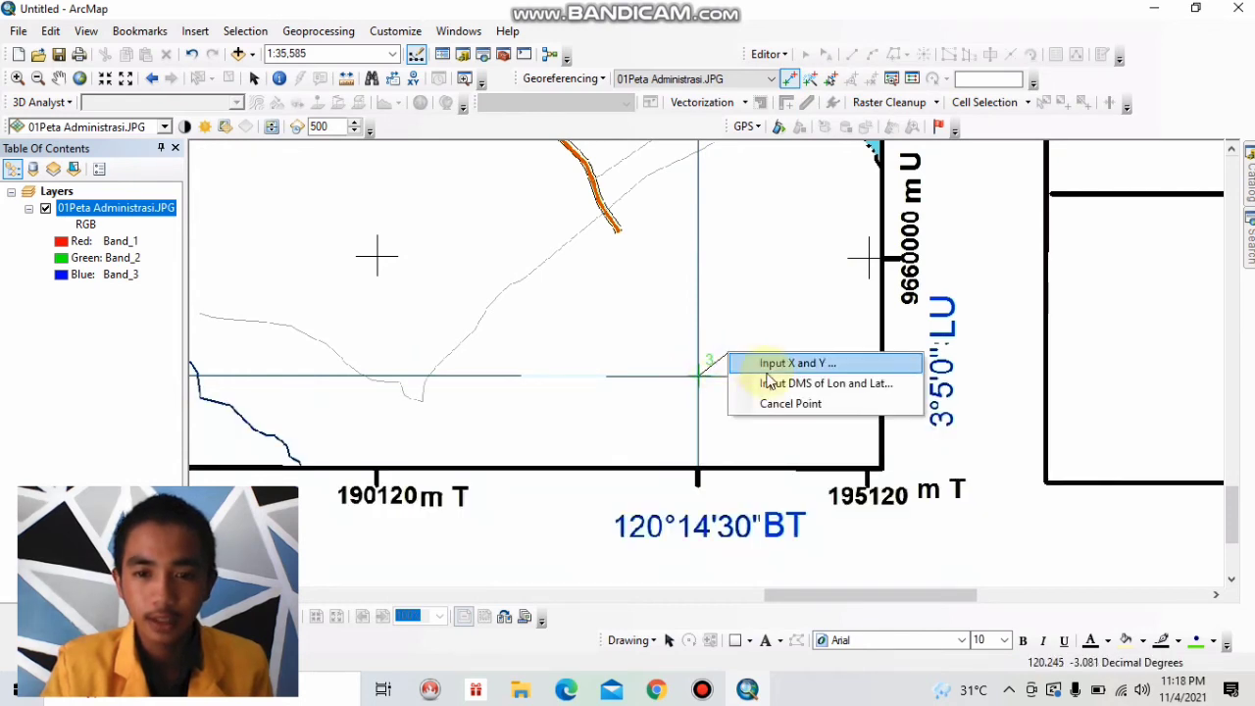
pyautogui.click(771, 383)
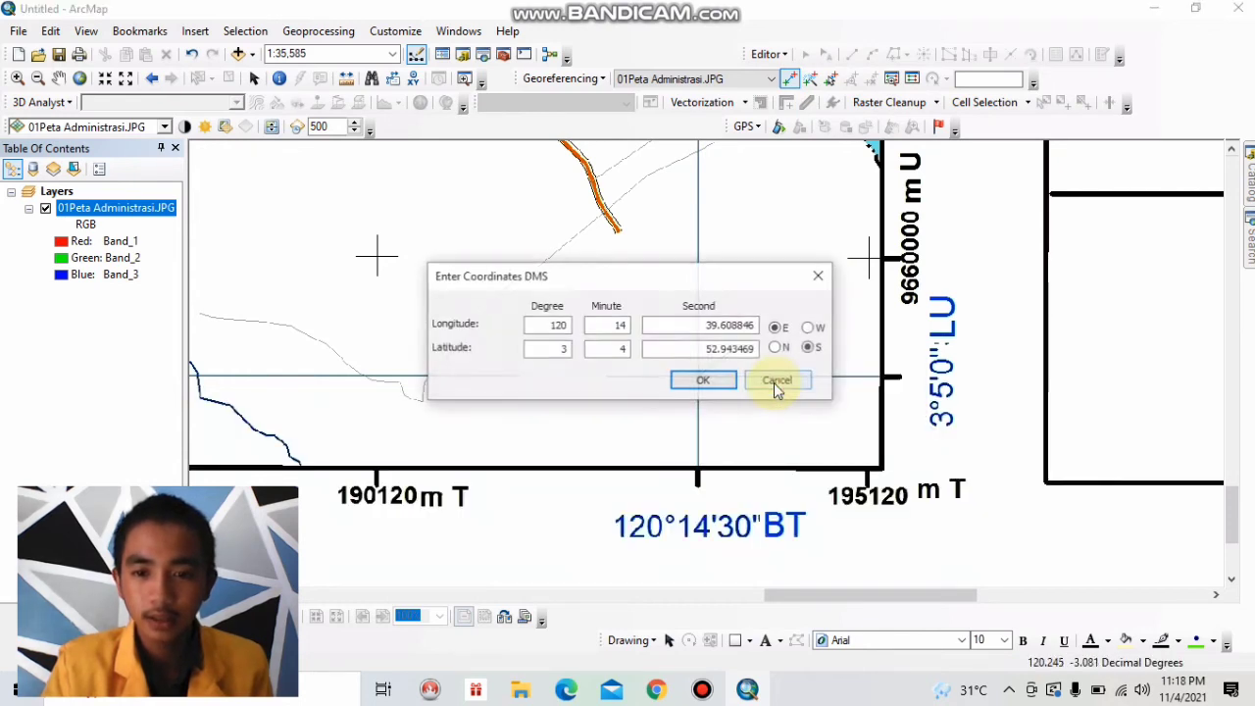
# Enter the southeast control point's target longitude in DMS as 120° 14' 30" E.
pyautogui.click(573, 327)
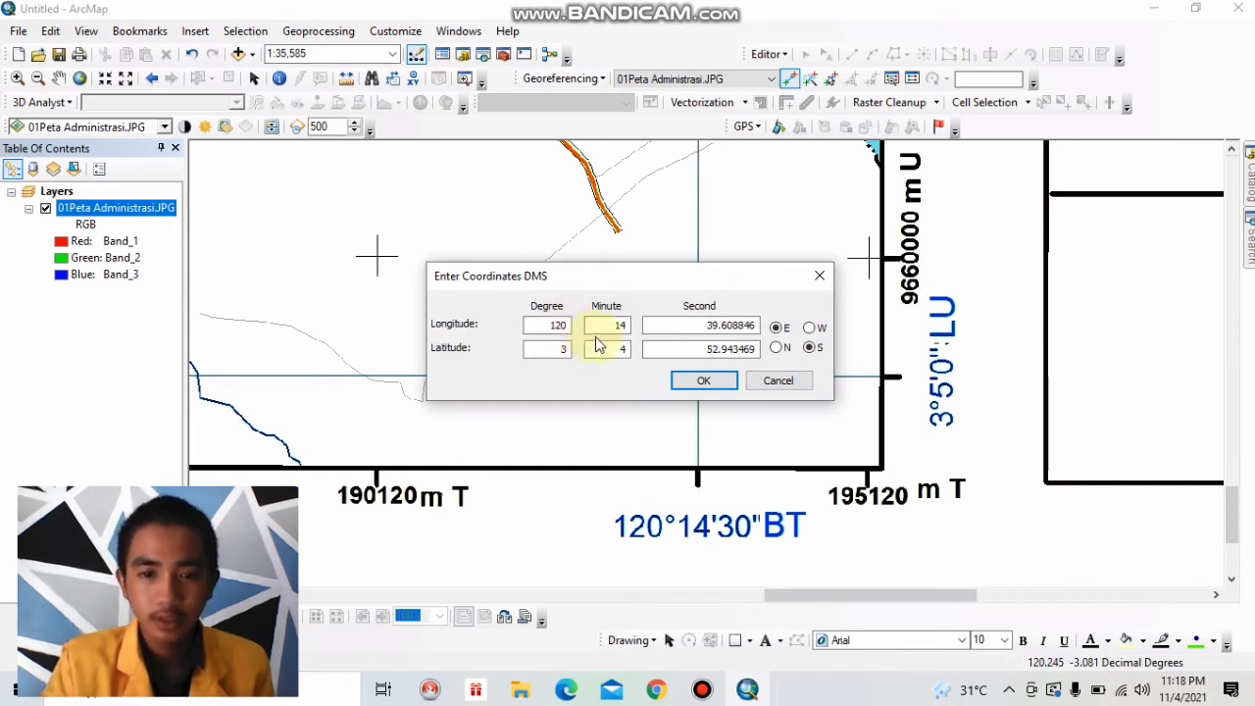
pyautogui.click(747, 322)
pyautogui.moveTo(747, 322); pyautogui.dragTo(699, 322)
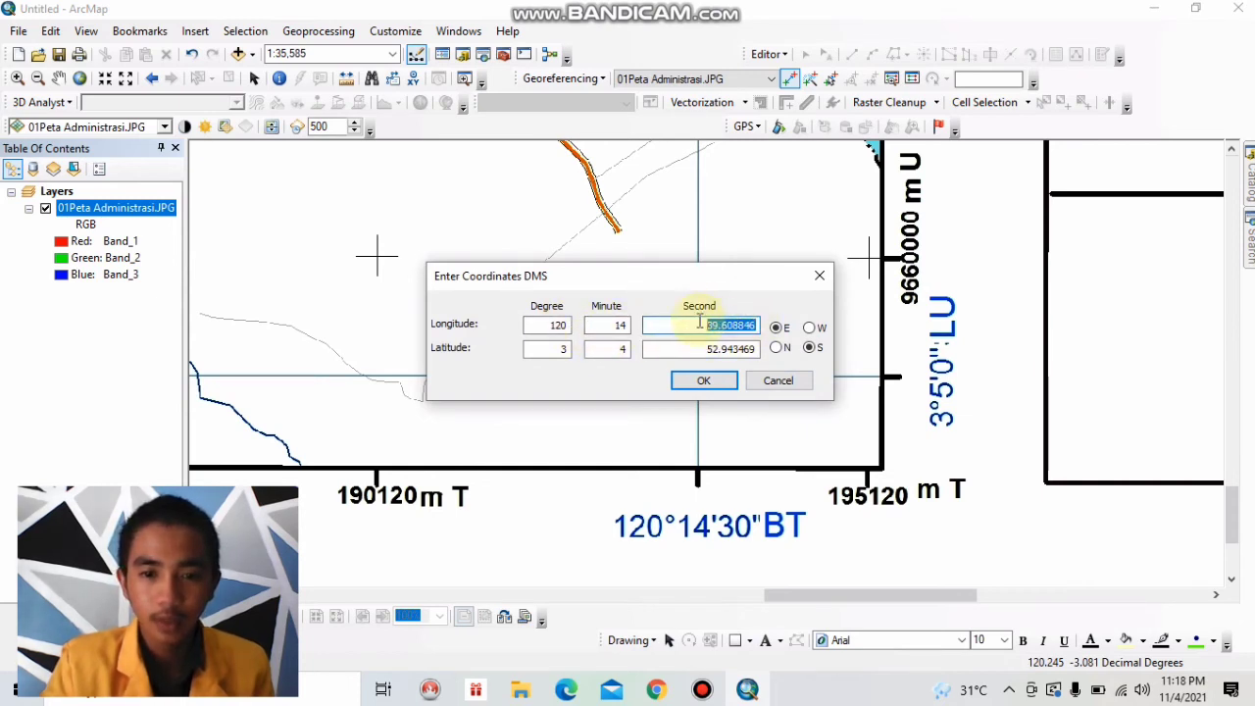
pyautogui.press('BackSpace')
pyautogui.write('30')
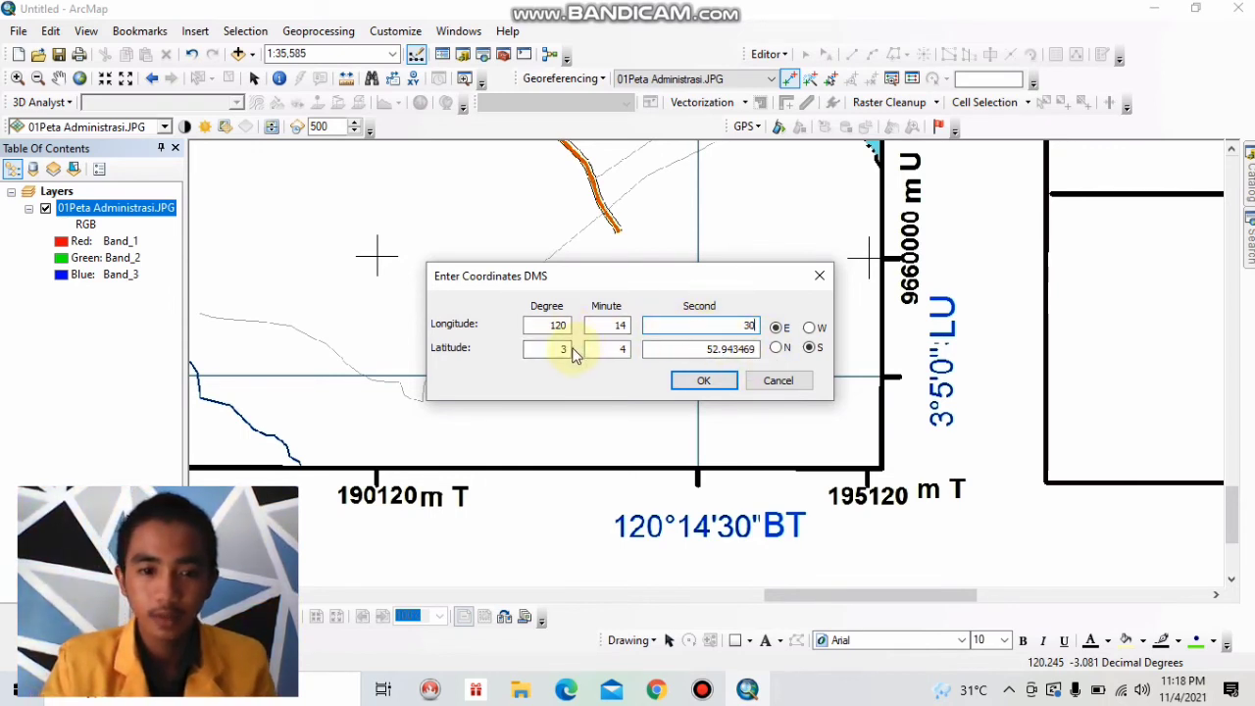
# Set the southeast control point's target latitude to 3° 5' 0" S and apply the coordinates.
pyautogui.click(628, 346)
pyautogui.press('BackSpace')
pyautogui.write('5')
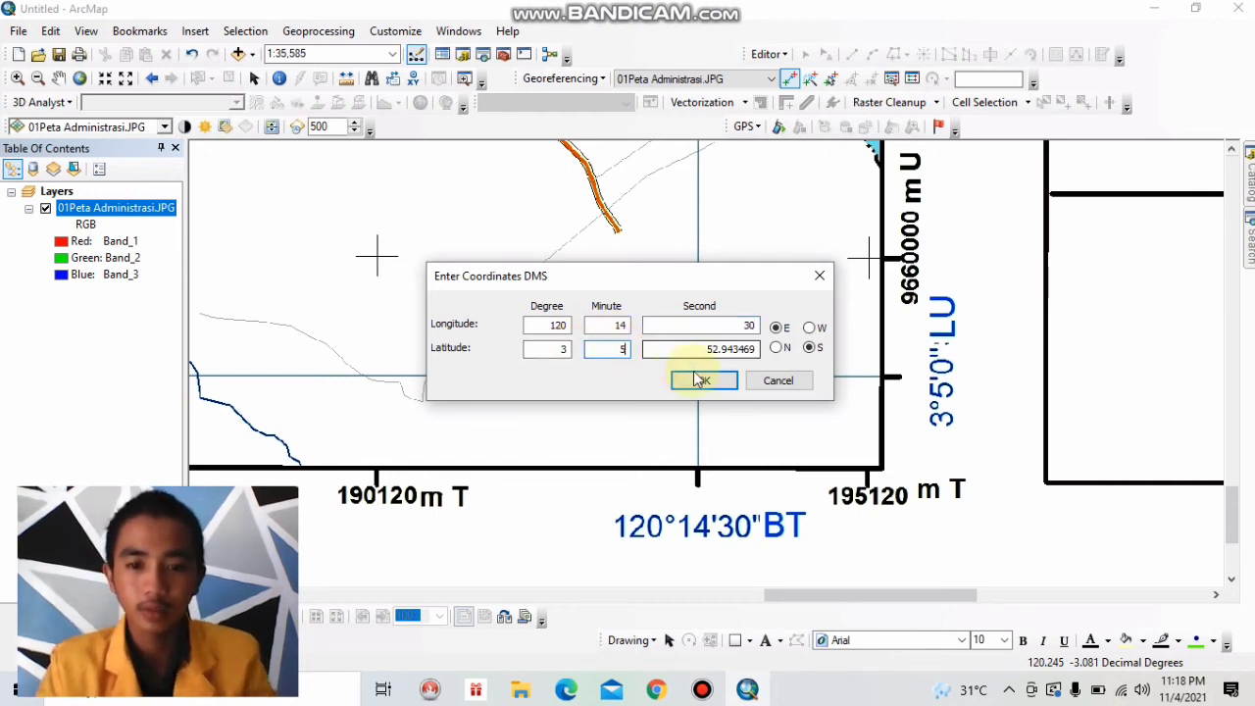
pyautogui.moveTo(750, 349); pyautogui.dragTo(704, 345)
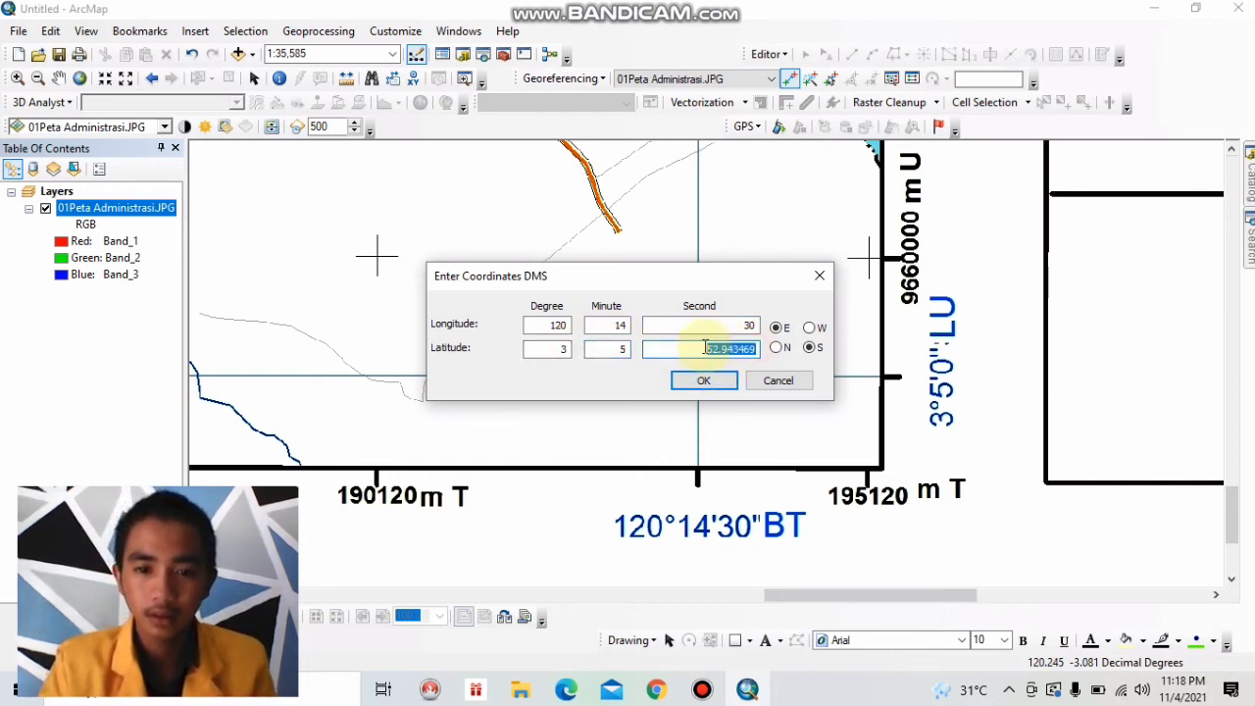
pyautogui.write('0')
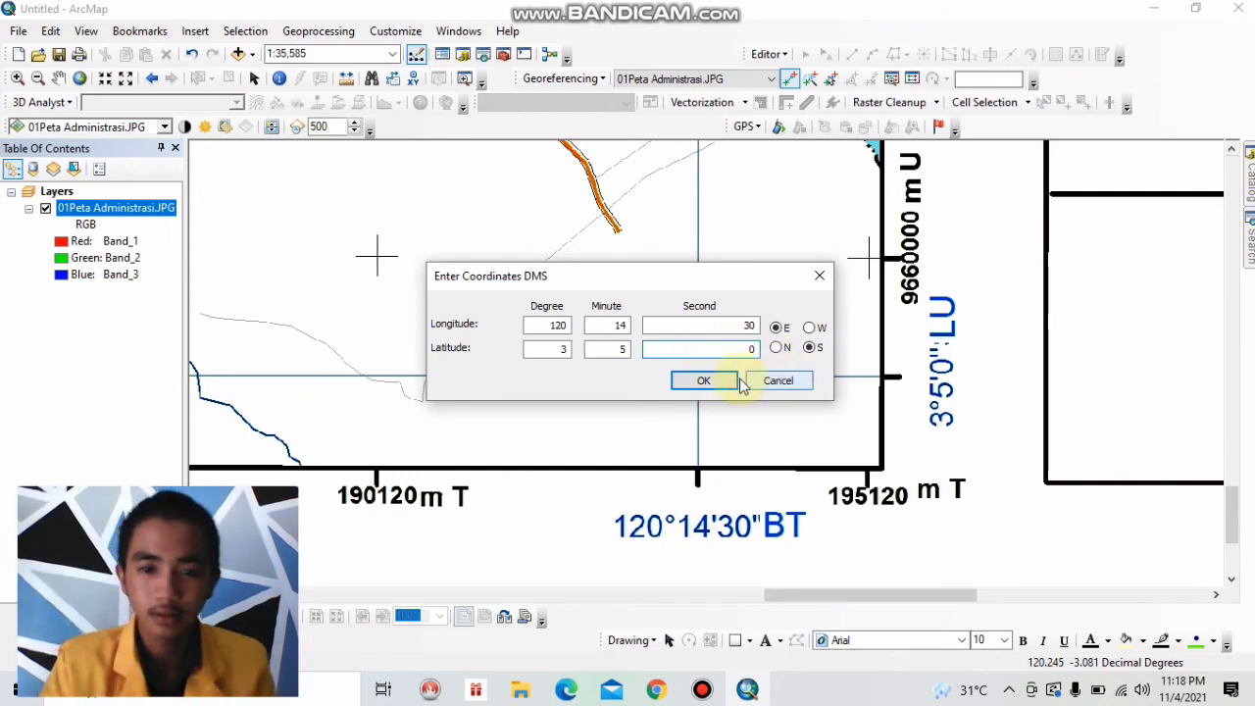
pyautogui.click(722, 383)
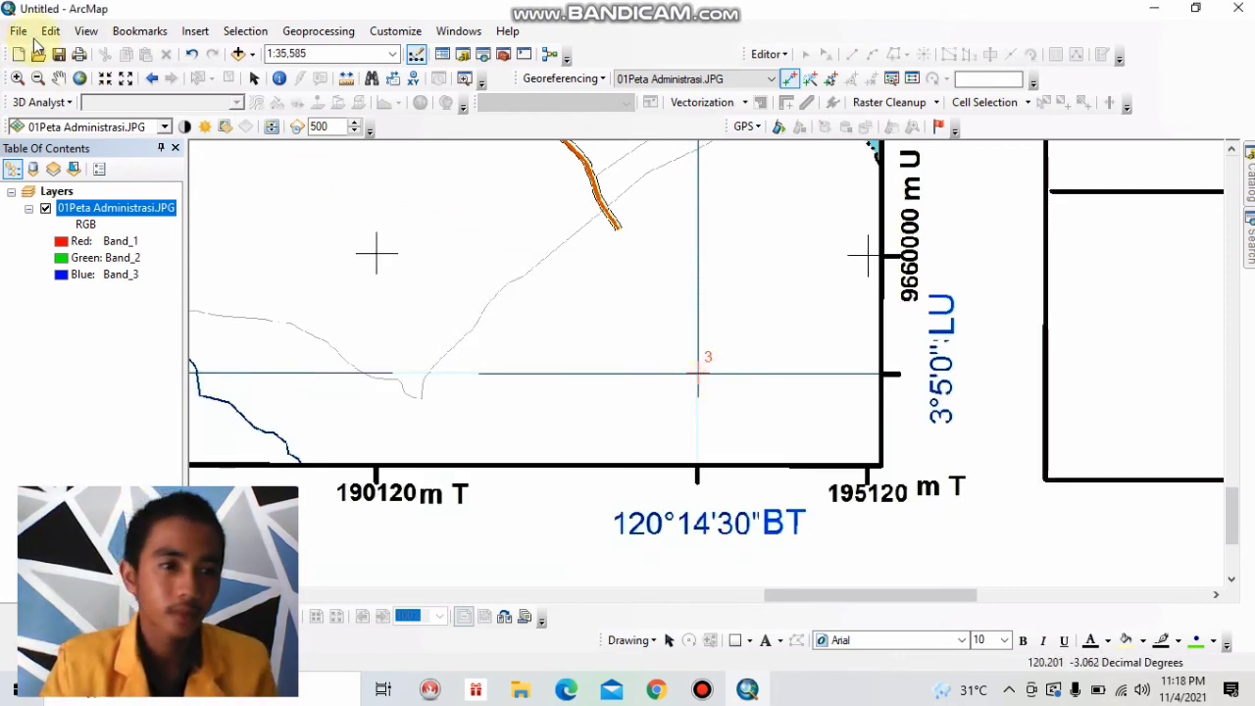
# Place a control point where the 120°4'0" BT and 3°5'0" LU grid lines cross near the map's southwest corner and open its DMS coordinate entry.
pyautogui.click(79, 78)
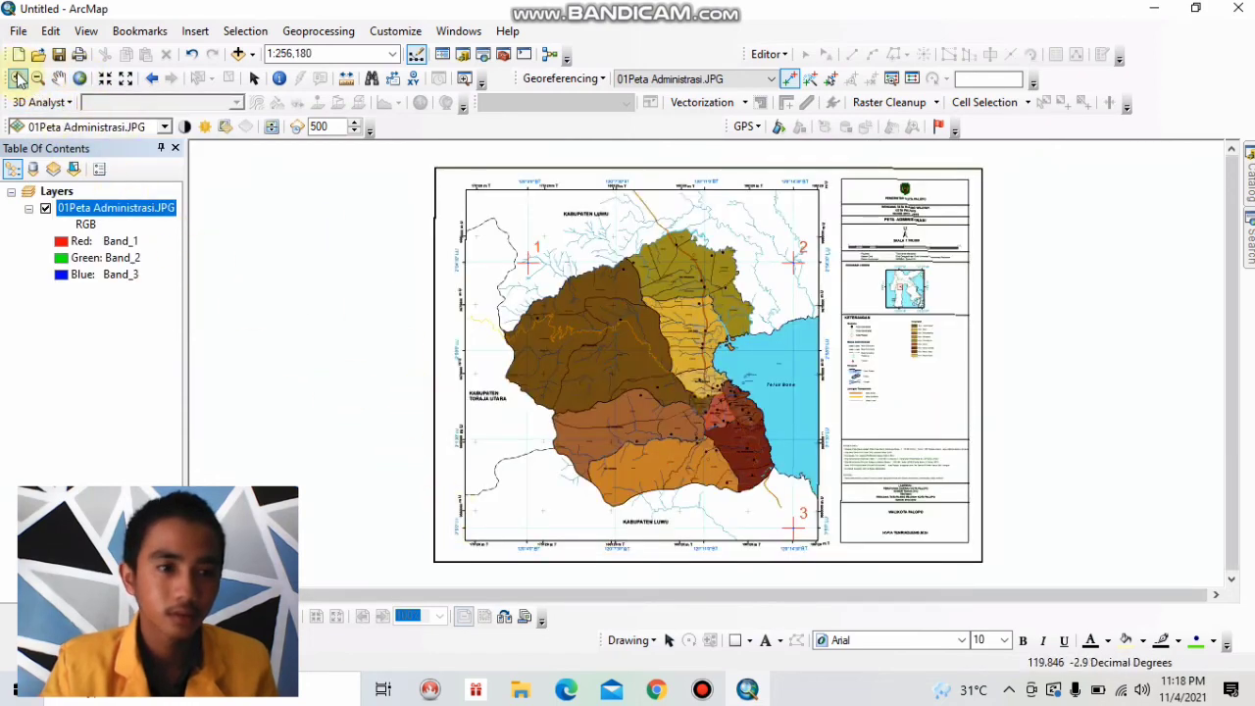
pyautogui.click(17, 78)
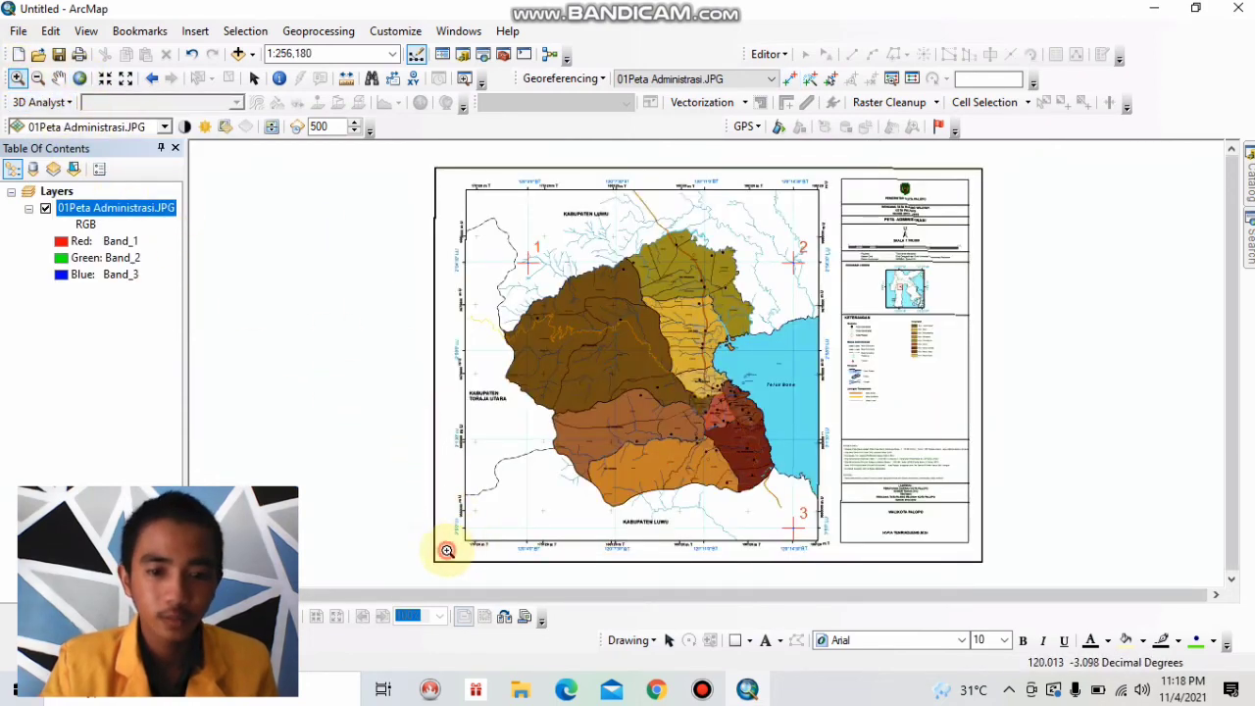
pyautogui.moveTo(446, 551); pyautogui.dragTo(579, 495)
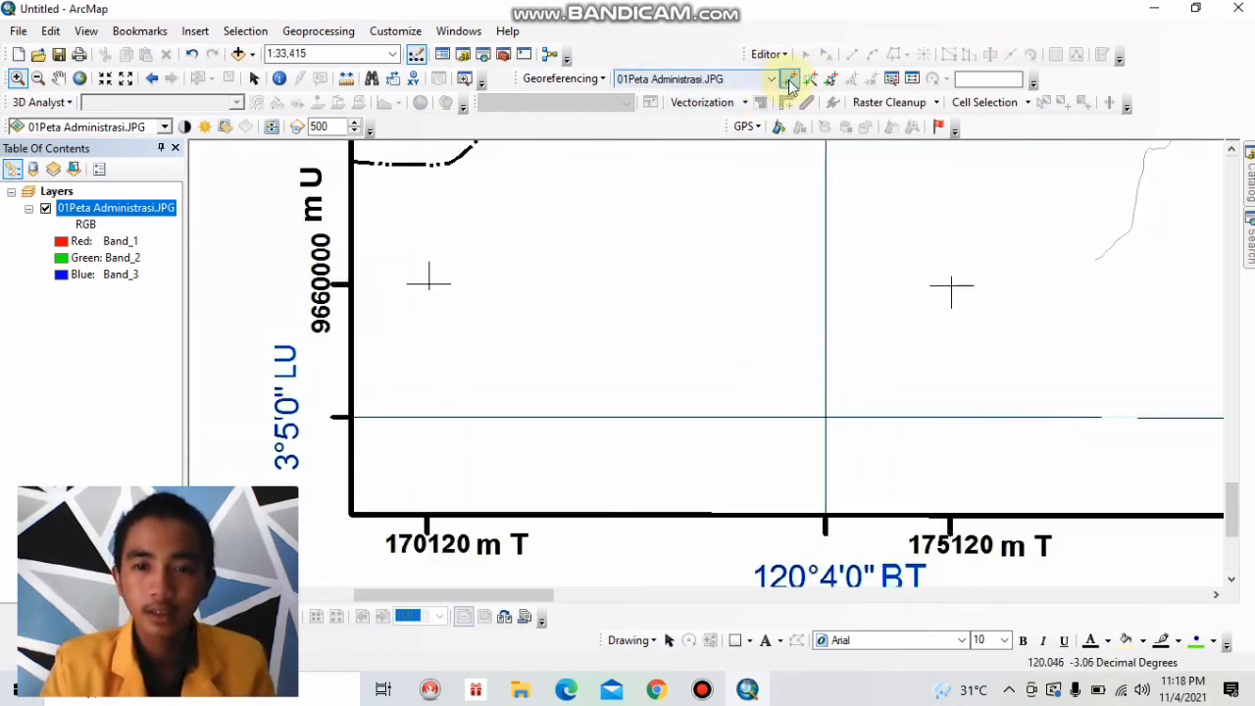
pyautogui.click(791, 81)
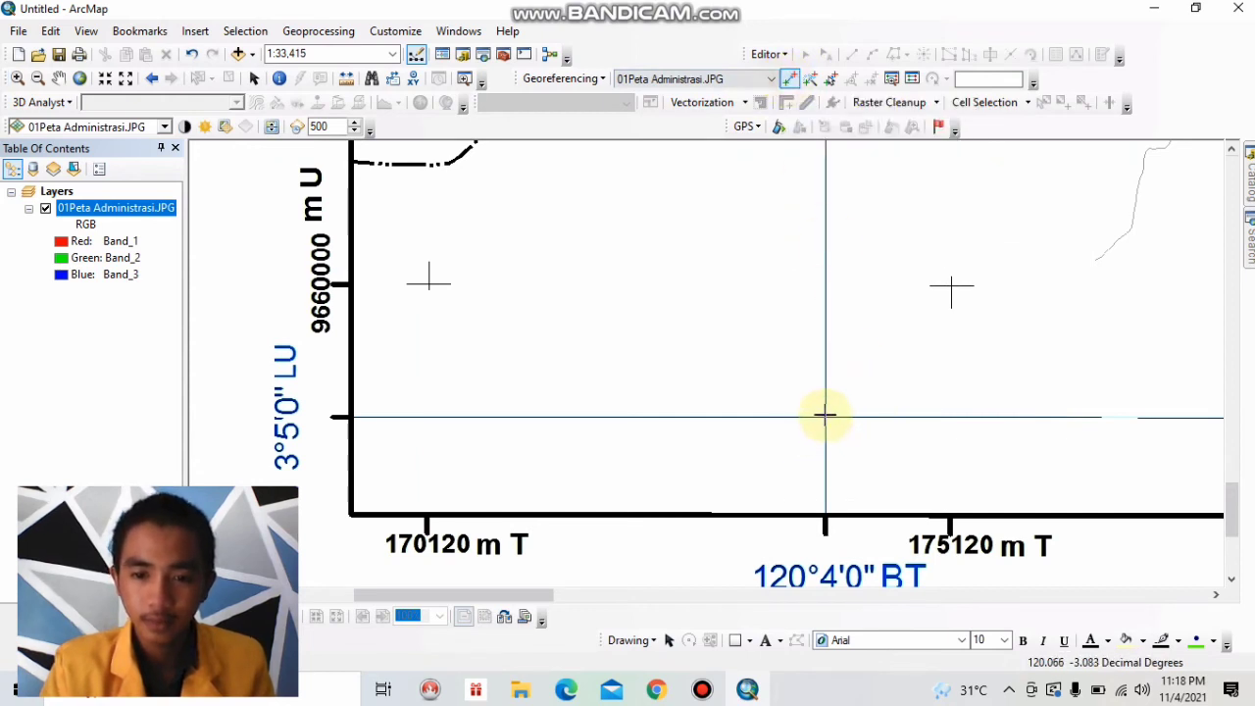
pyautogui.click(825, 419)
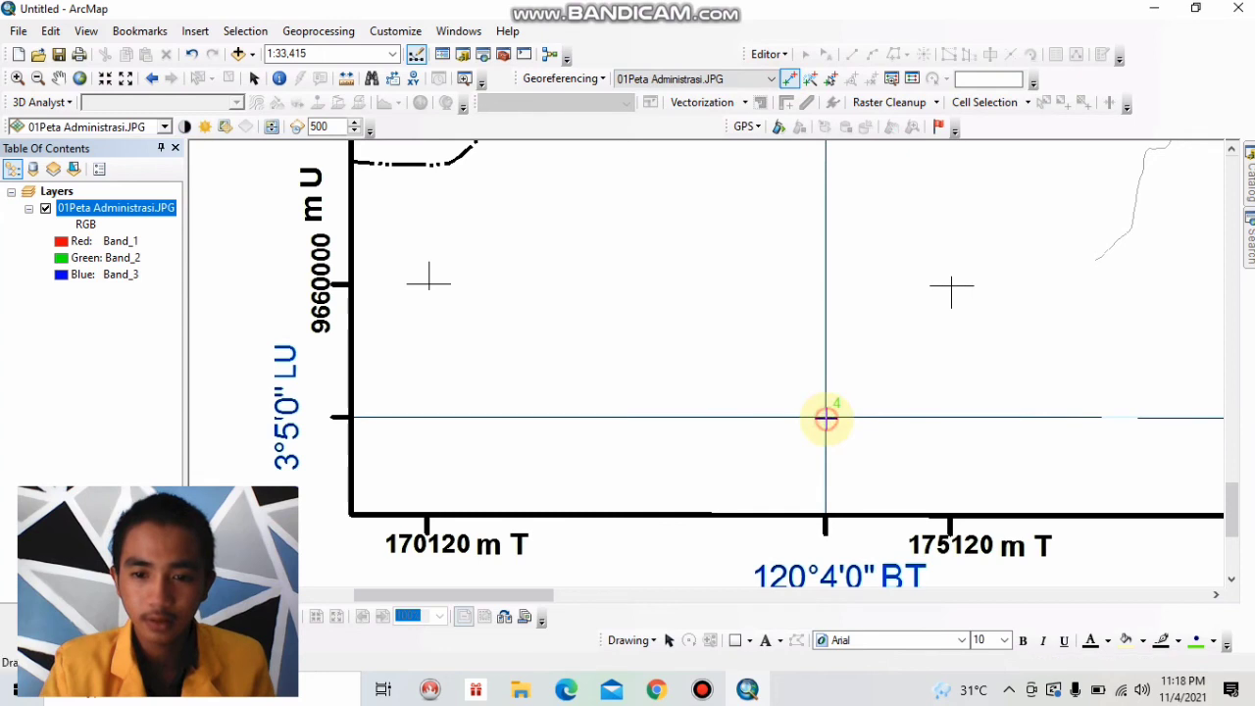
pyautogui.rightClick(852, 390)
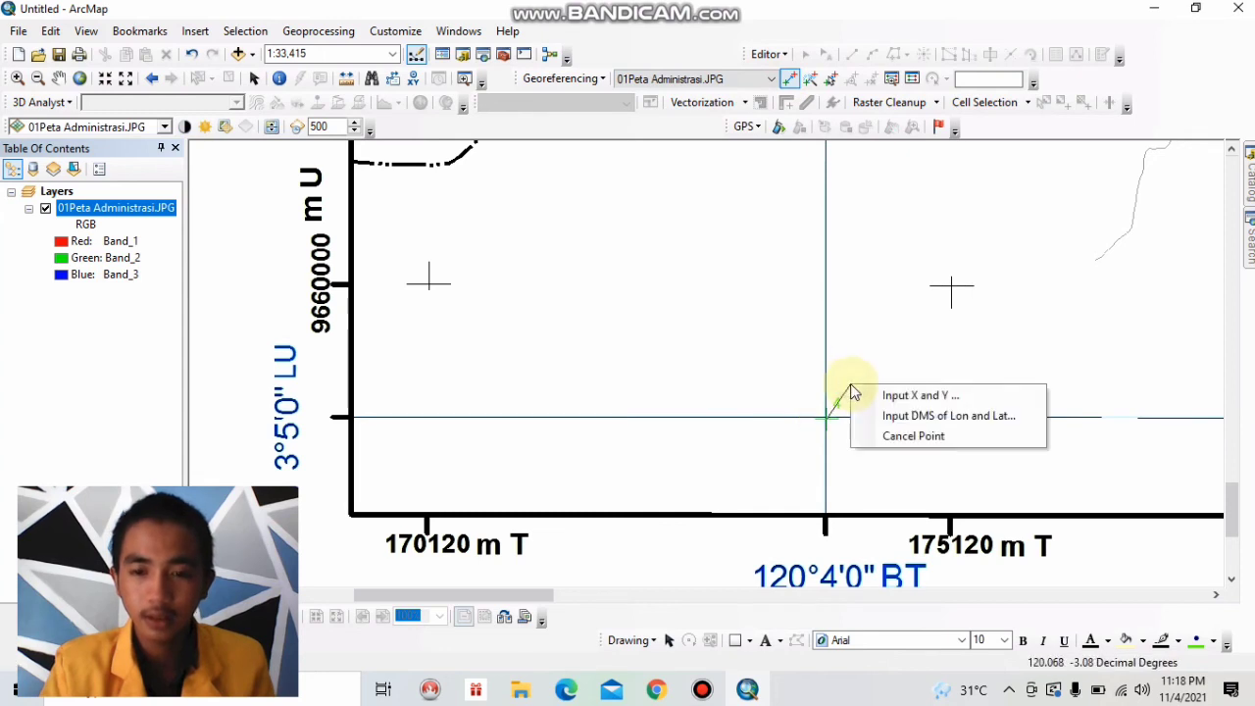
pyautogui.click(889, 415)
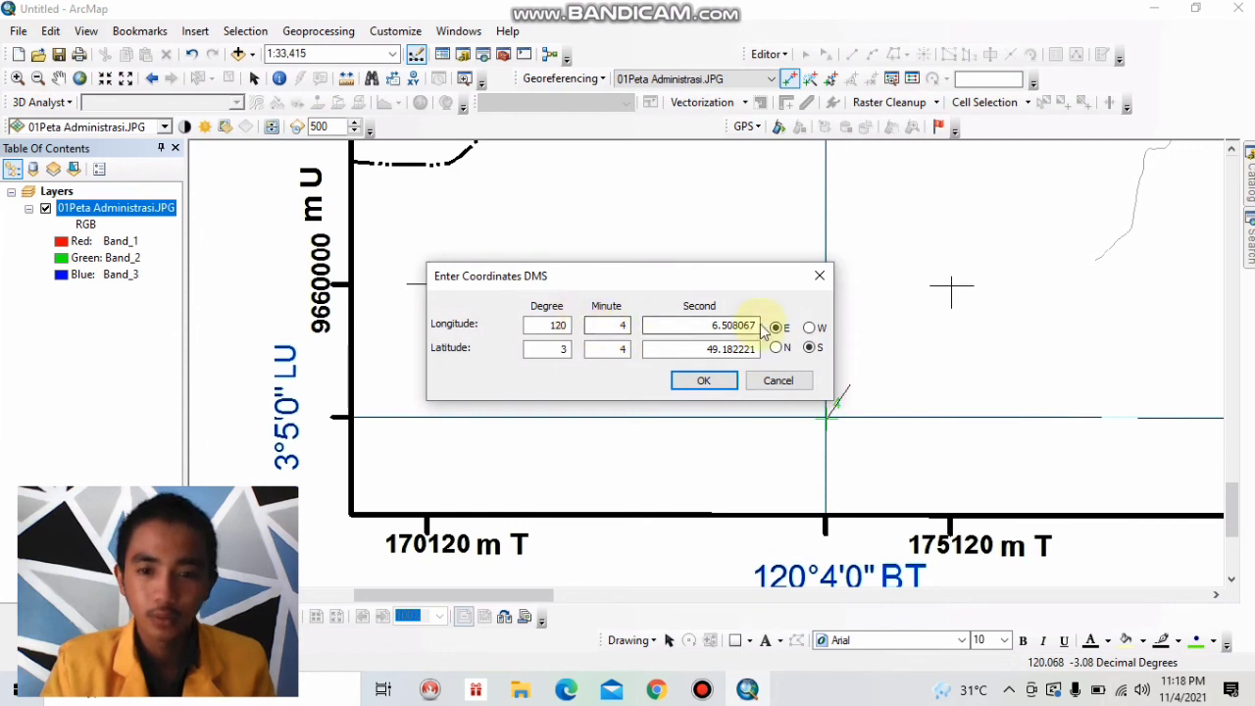
# Enter the southwest control point's target longitude in DMS as 120° 4' 0" E.
pyautogui.moveTo(756, 324); pyautogui.dragTo(701, 326)
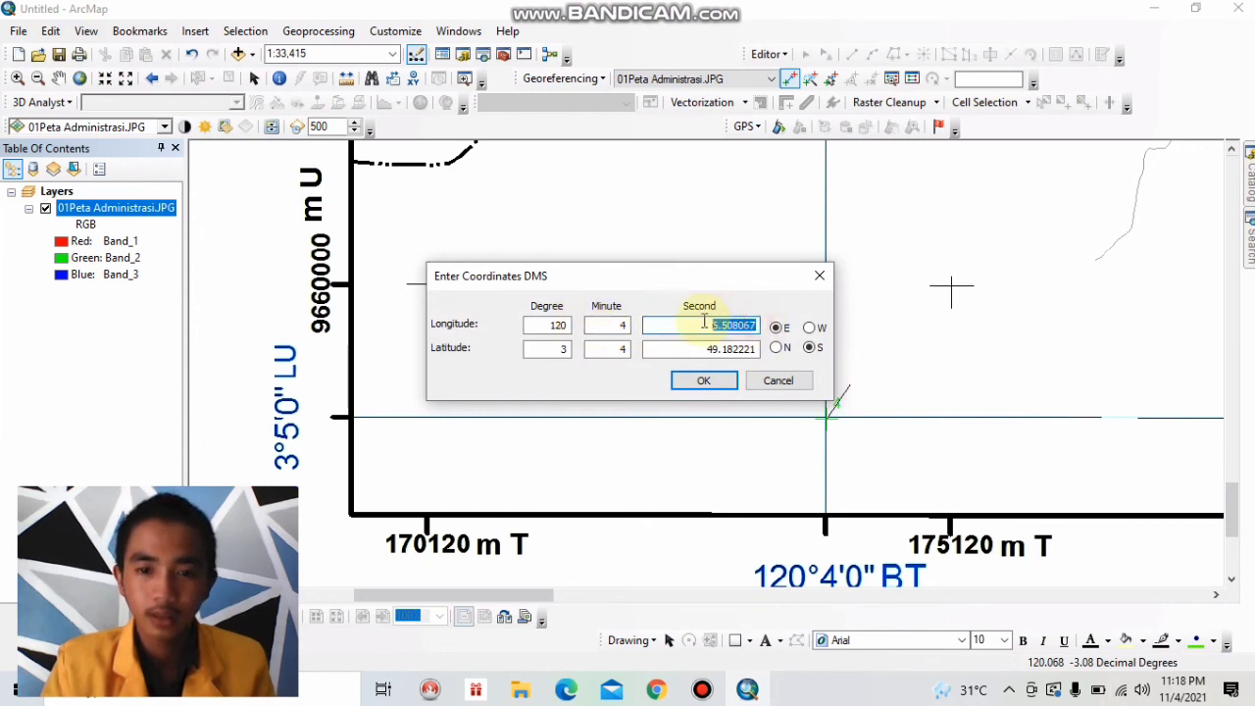
pyautogui.press('BackSpace')
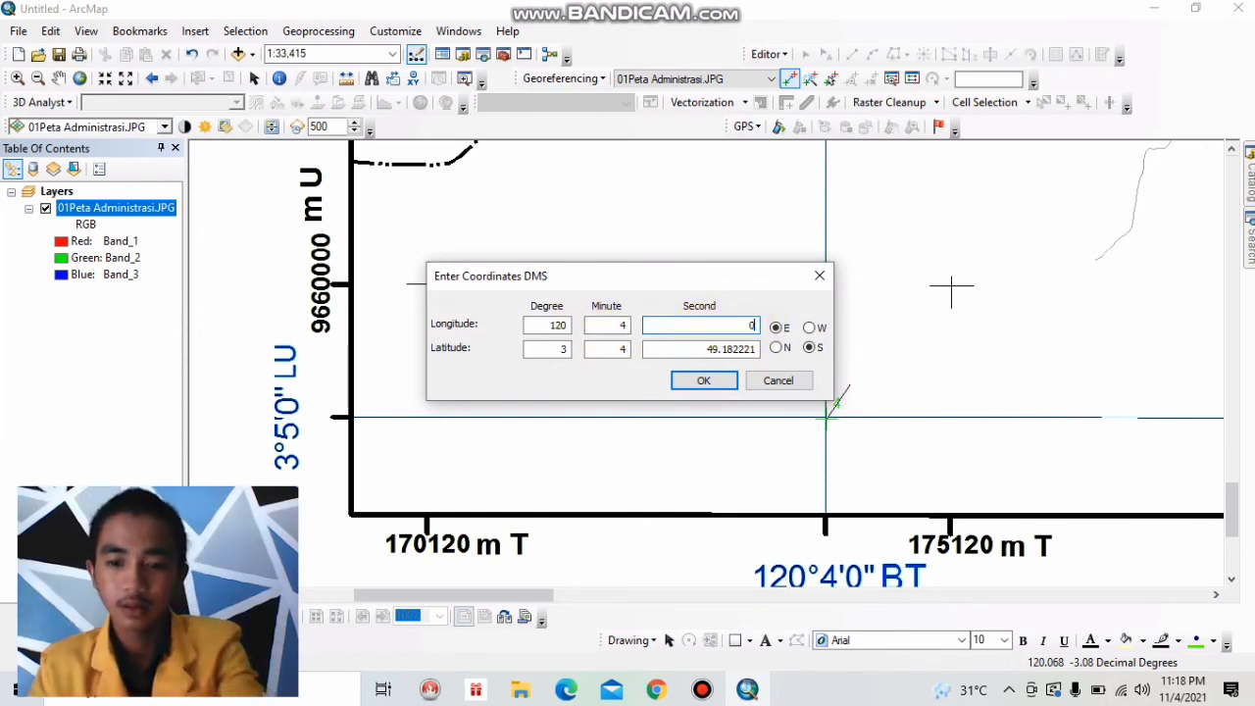
pyautogui.write('0')
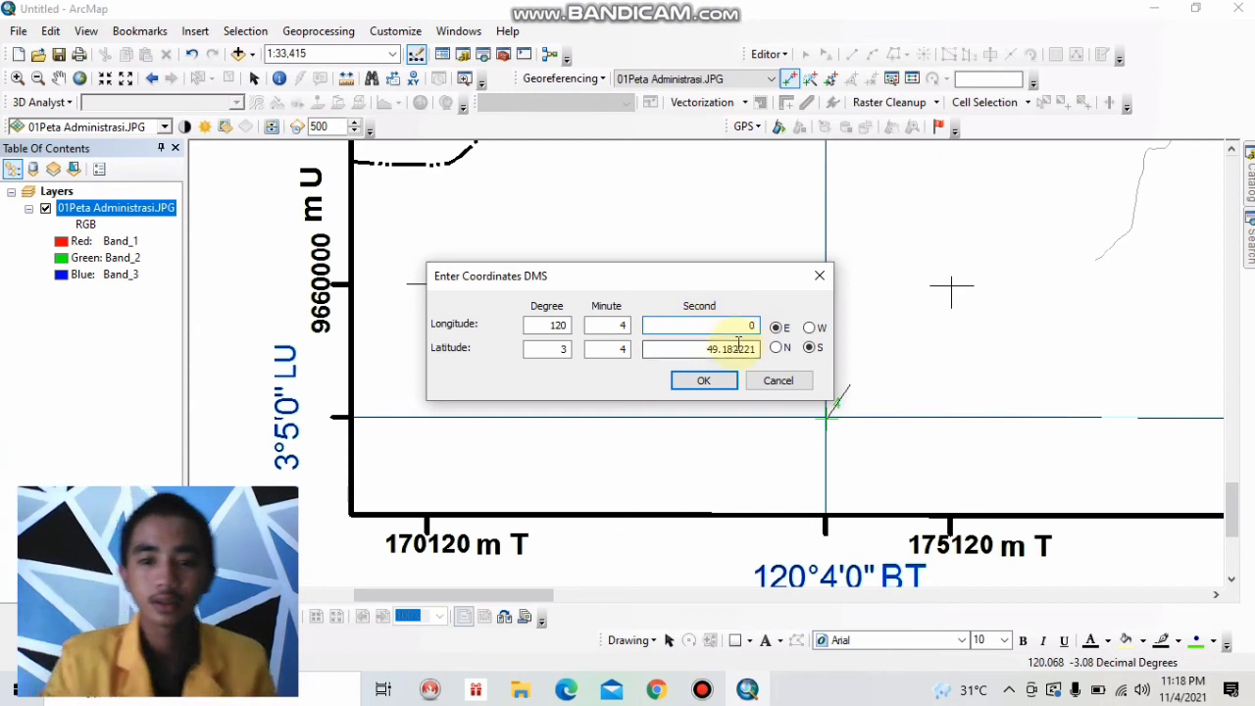
# Set the southwest control point's target latitude to 3° 5' 0" S and apply the coordinates.
pyautogui.doubleClick(624, 350)
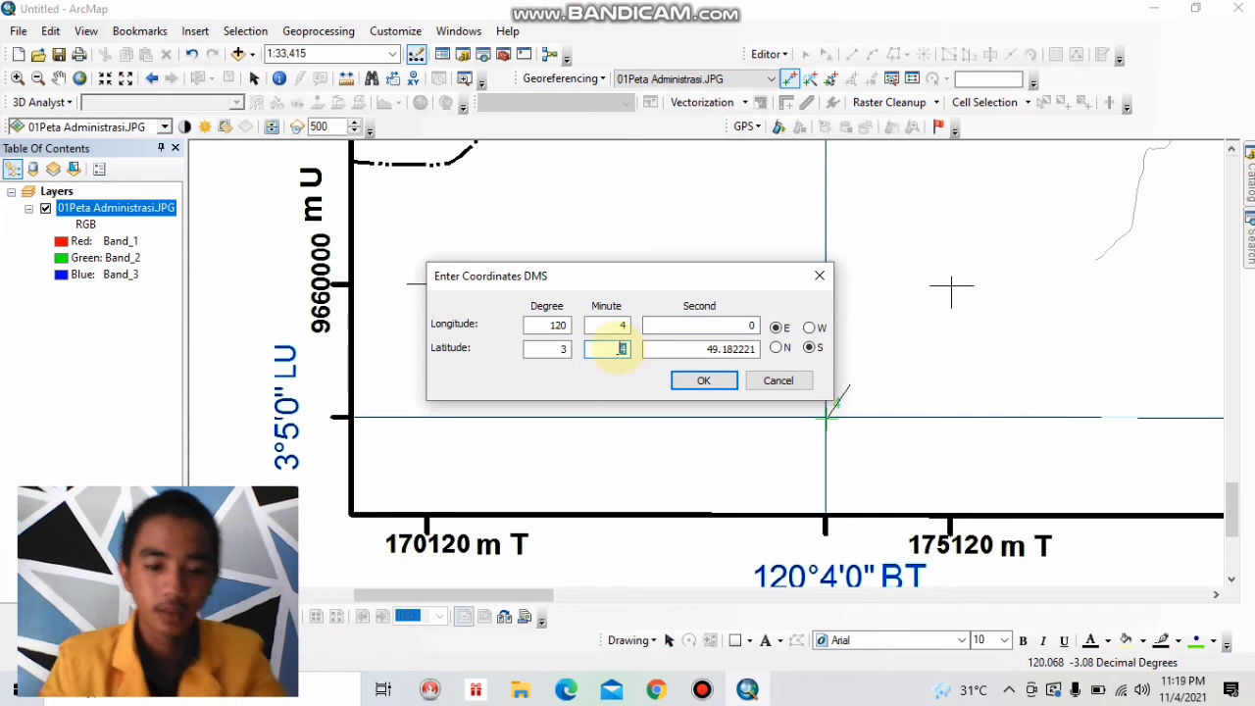
pyautogui.write('5')
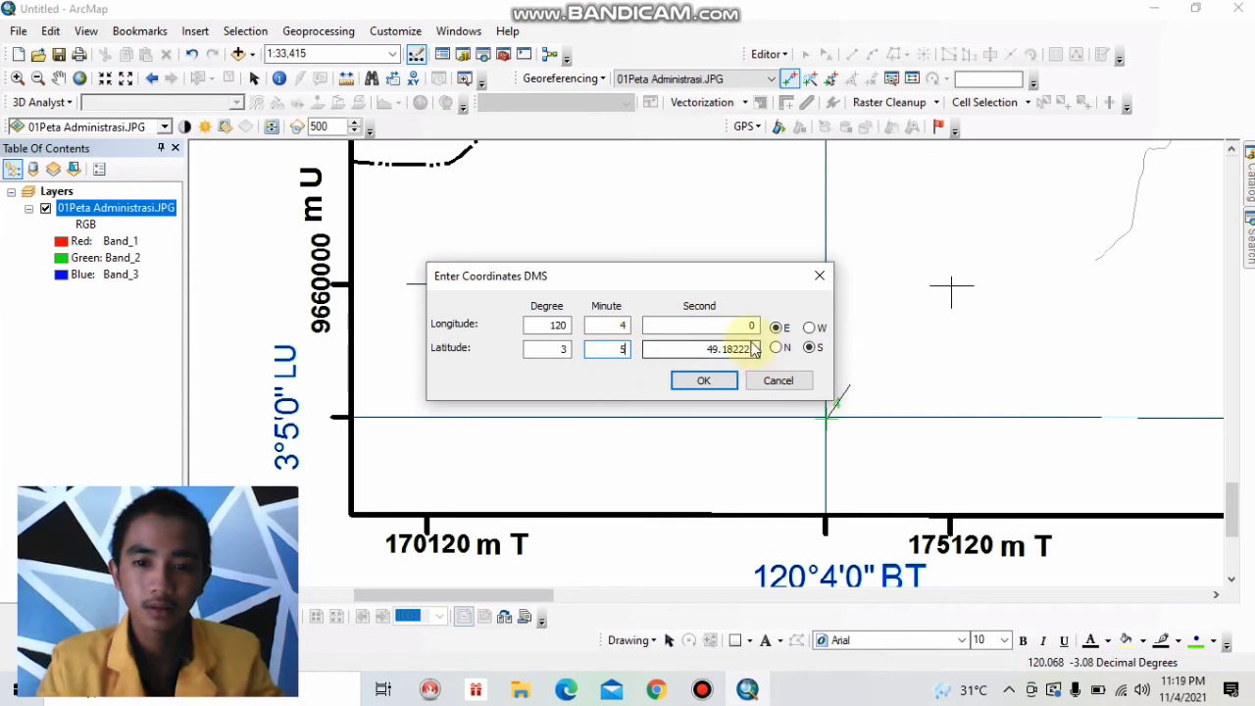
pyautogui.moveTo(755, 345); pyautogui.dragTo(708, 349)
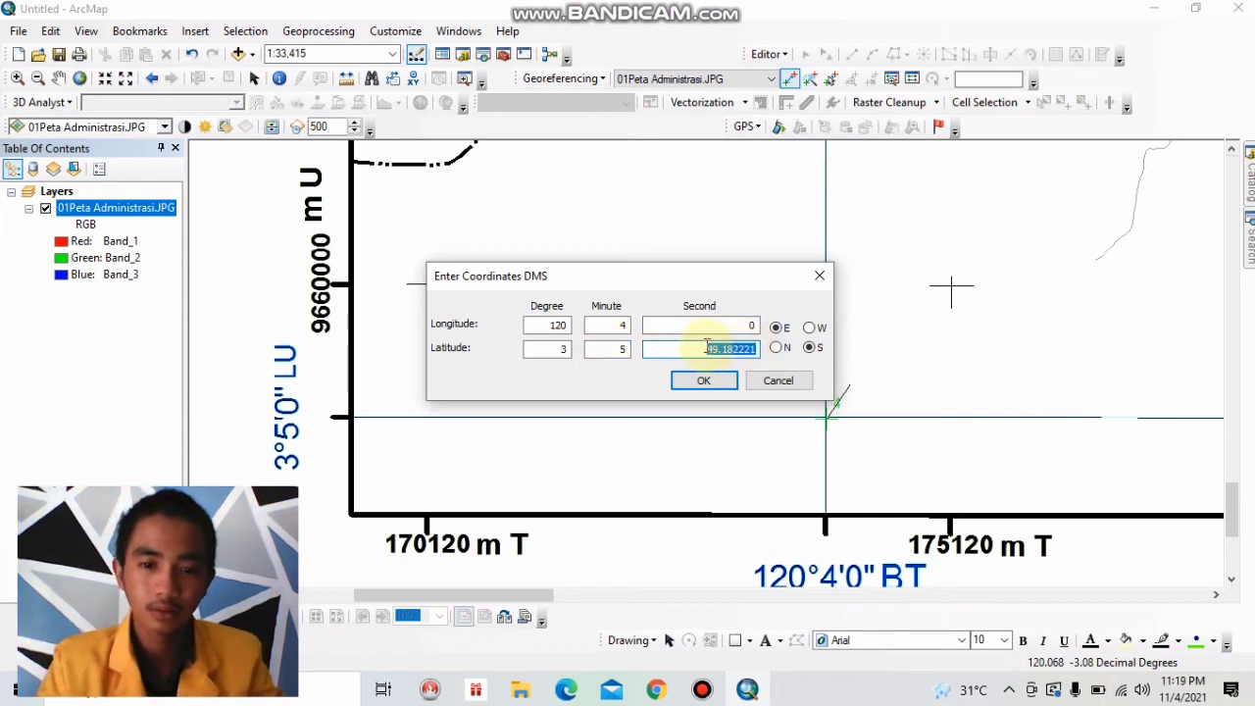
pyautogui.write('0')
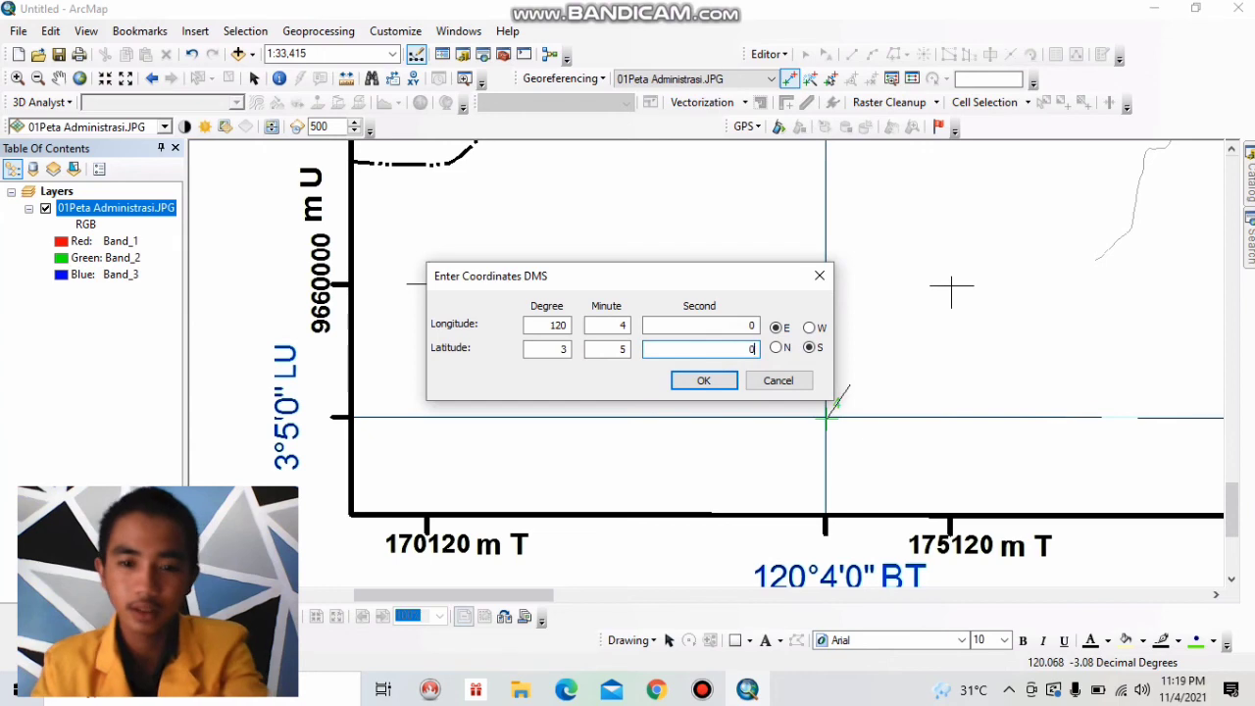
pyautogui.click(704, 381)
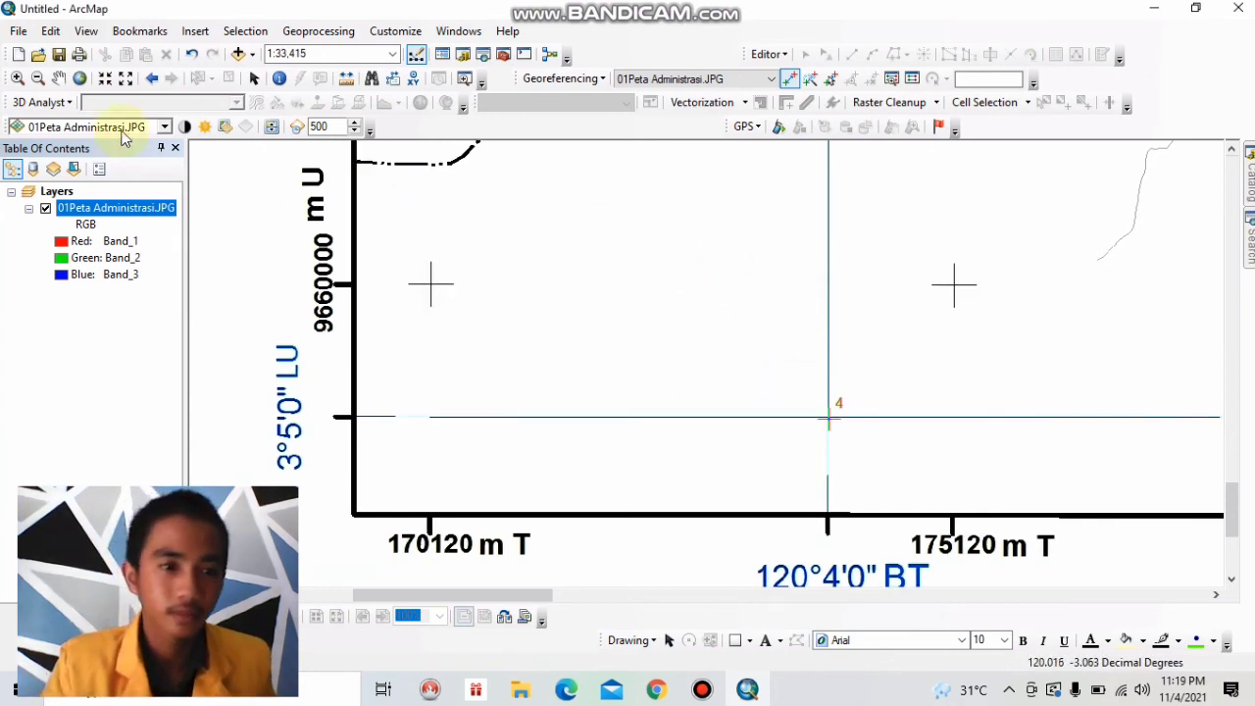
# Save the four control points' transformation to the 01Peta Administrasi.JPG layer with Update Georeferencing.
pyautogui.click(79, 79)
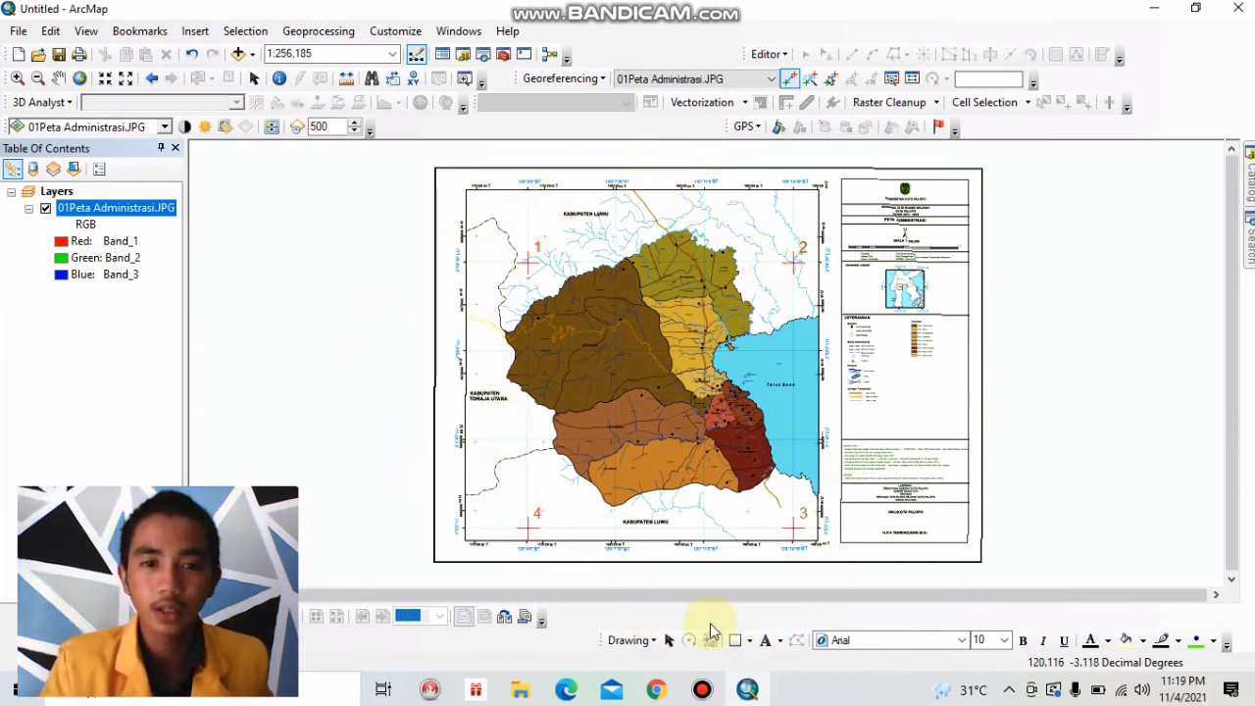
pyautogui.click(598, 83)
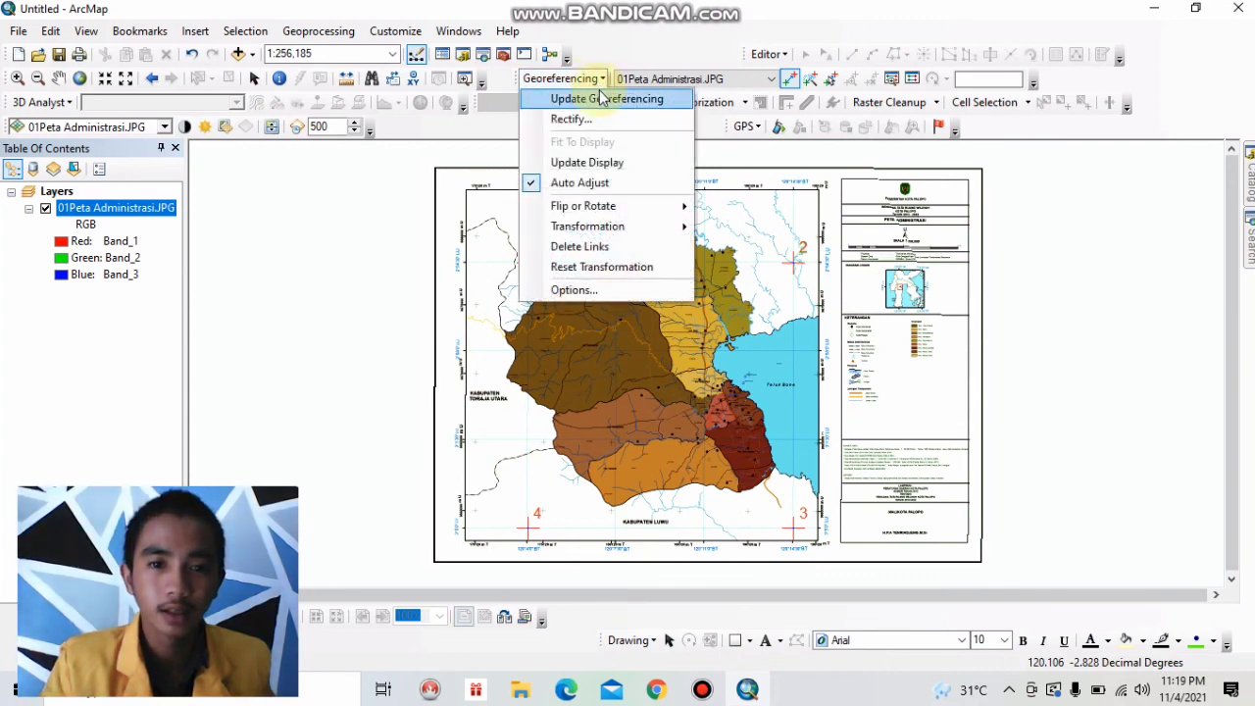
pyautogui.click(601, 100)
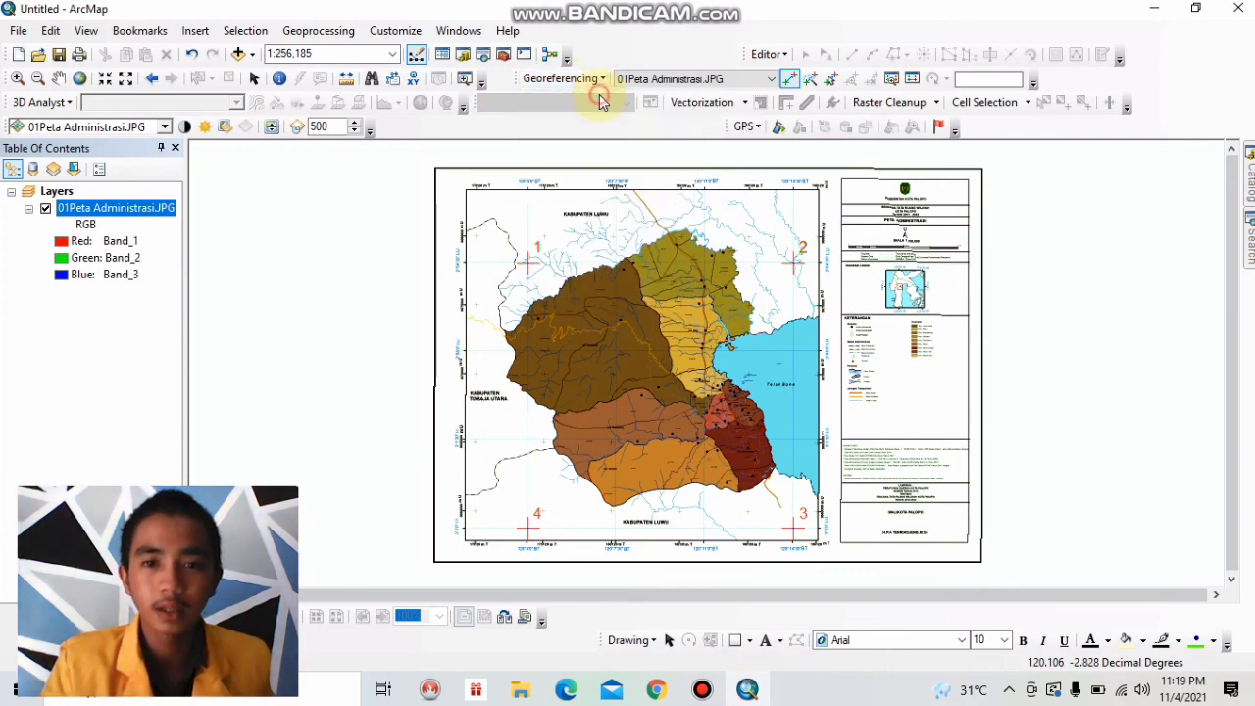